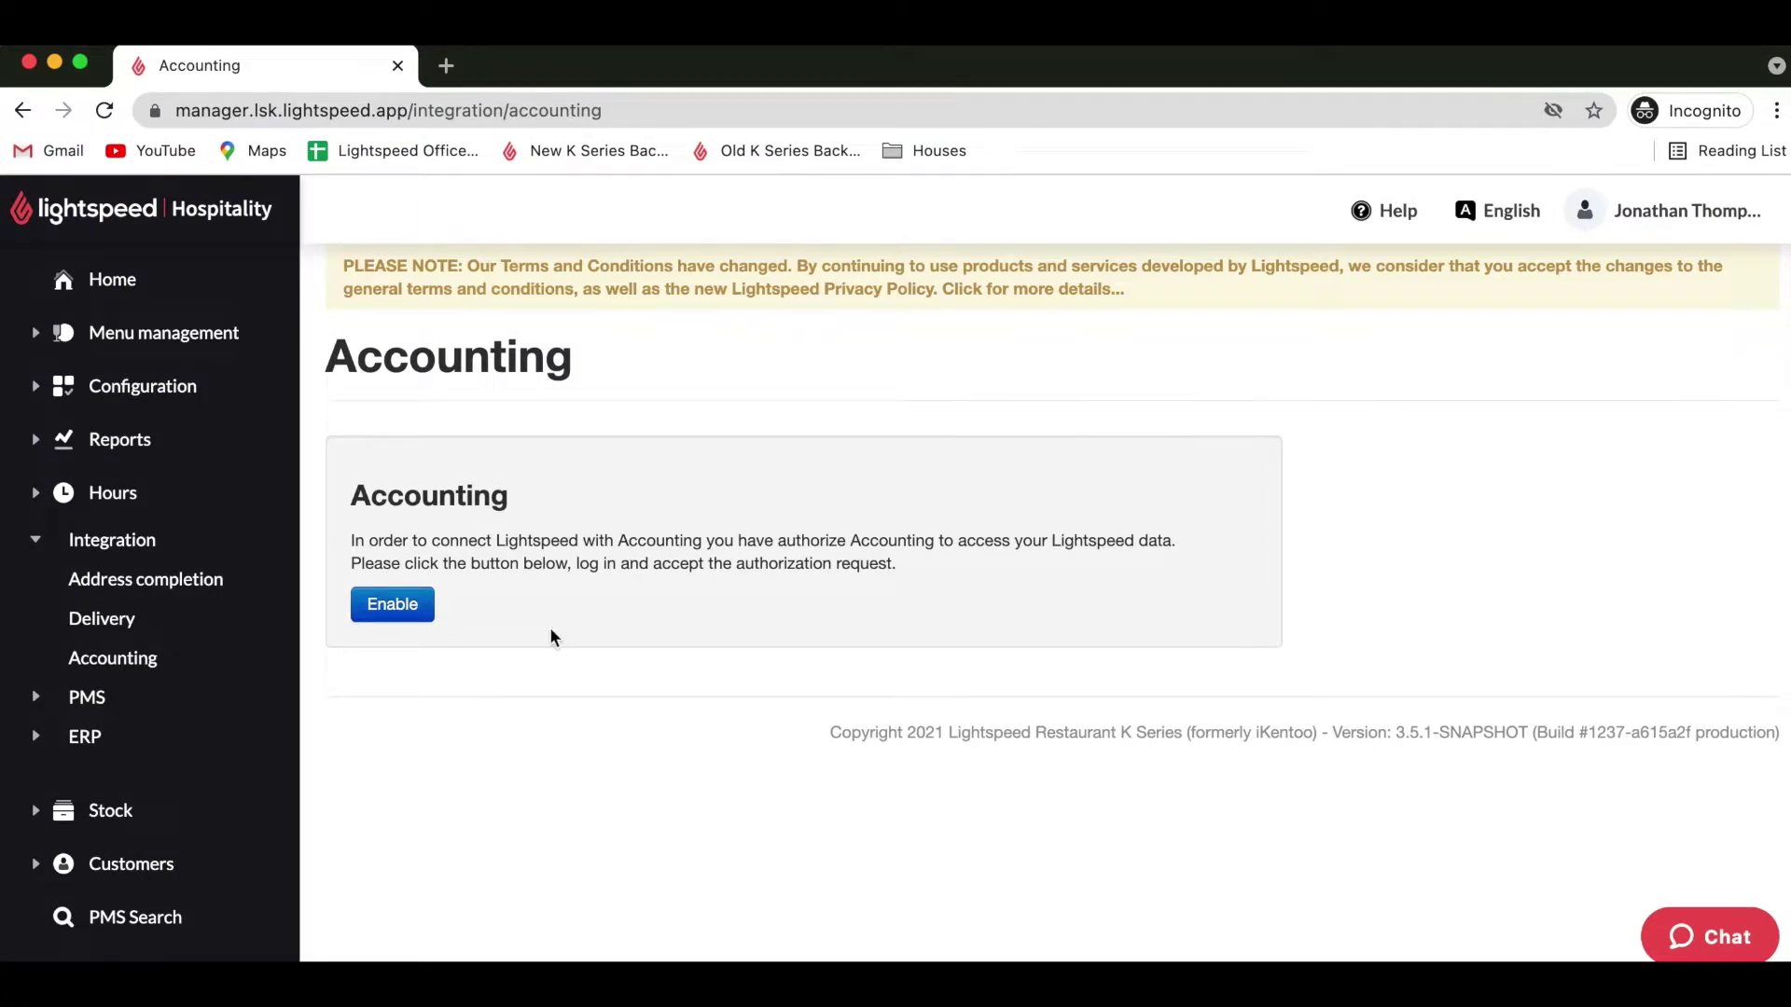
Enable the Accounting integration and sign in with the Lightspeed account e-mail and password.
click(406, 608)
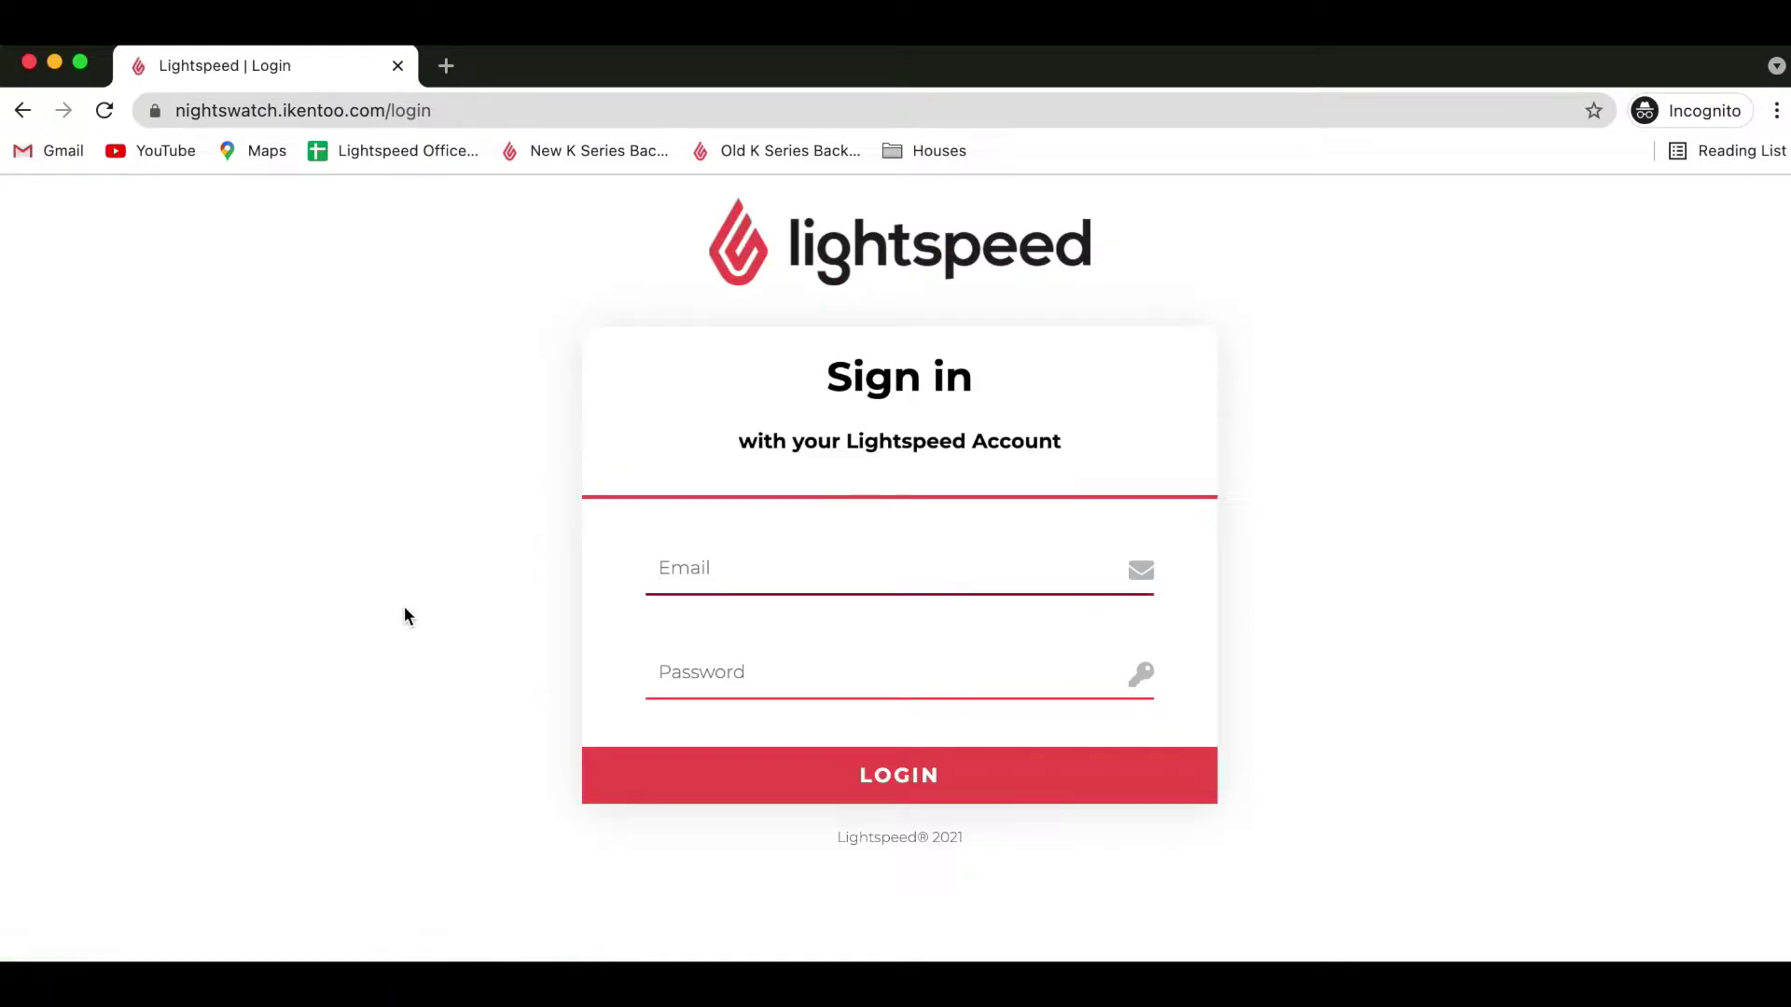
click(713, 583)
key(super+a)
key(BackSpace)
key(Tab)
key(BackSpace)
key(BackSpace)
key(BackSpace)
click(930, 775)
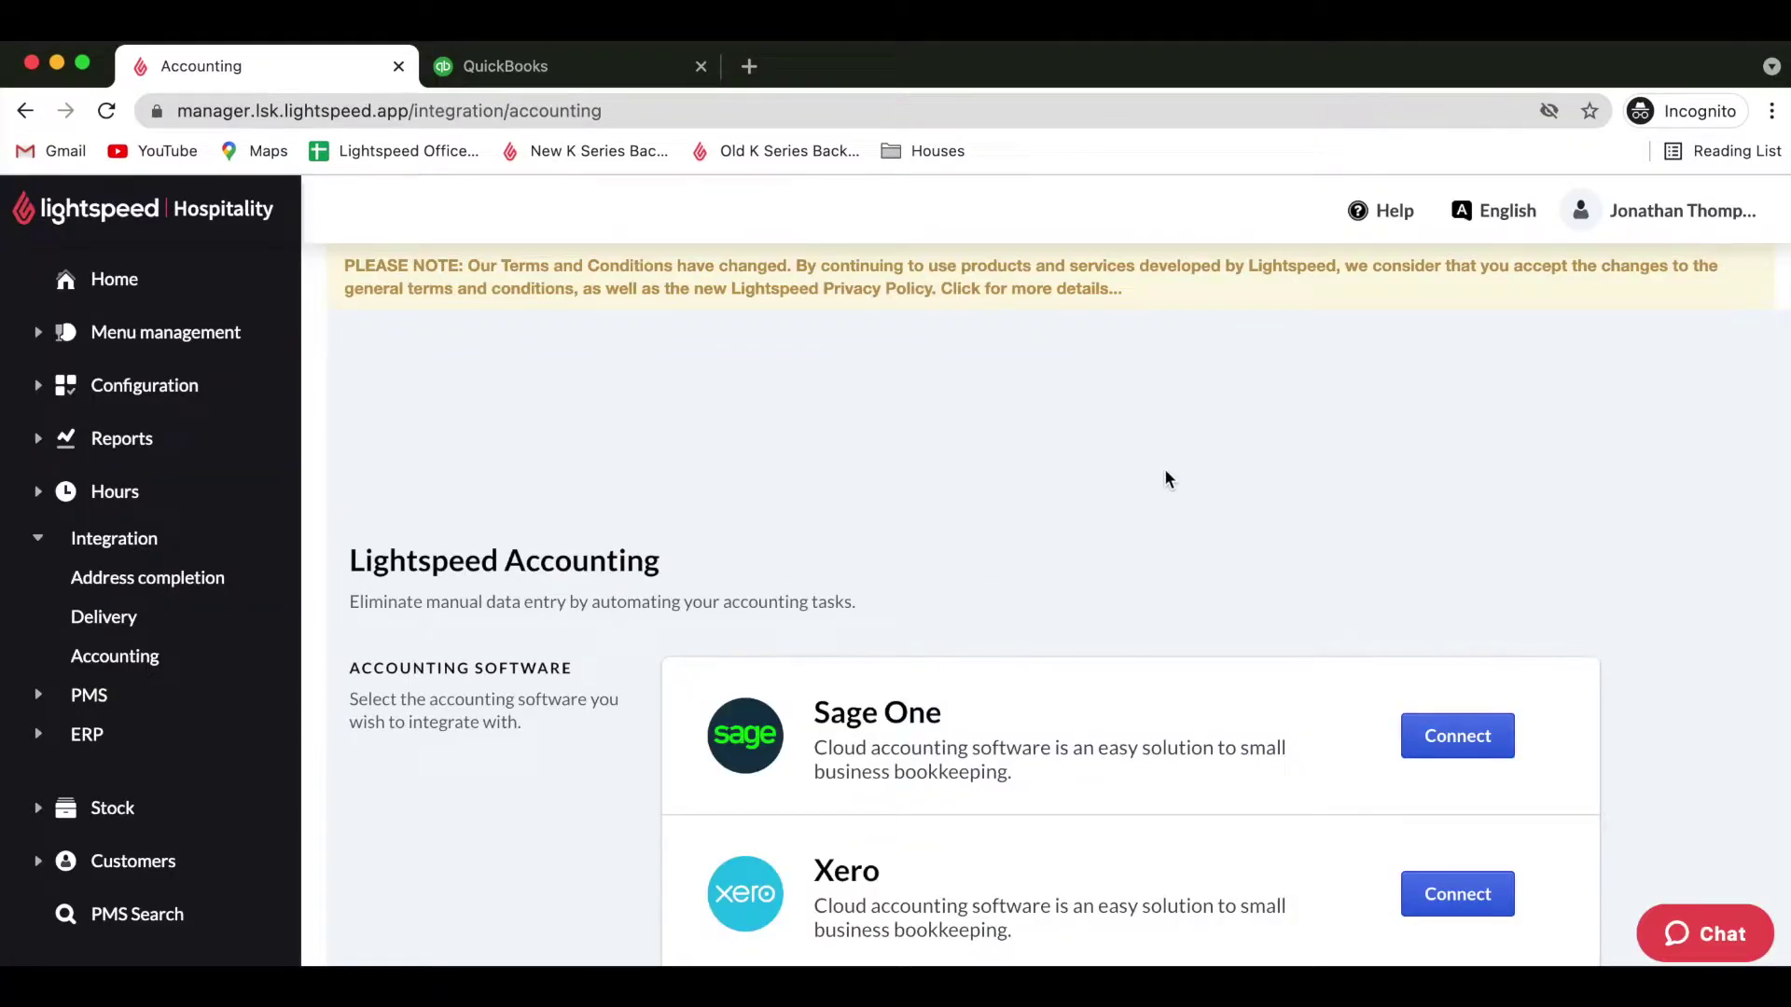
Start connecting QuickBooks Online from the accounting software list.
scroll(1166, 479, down, 4)
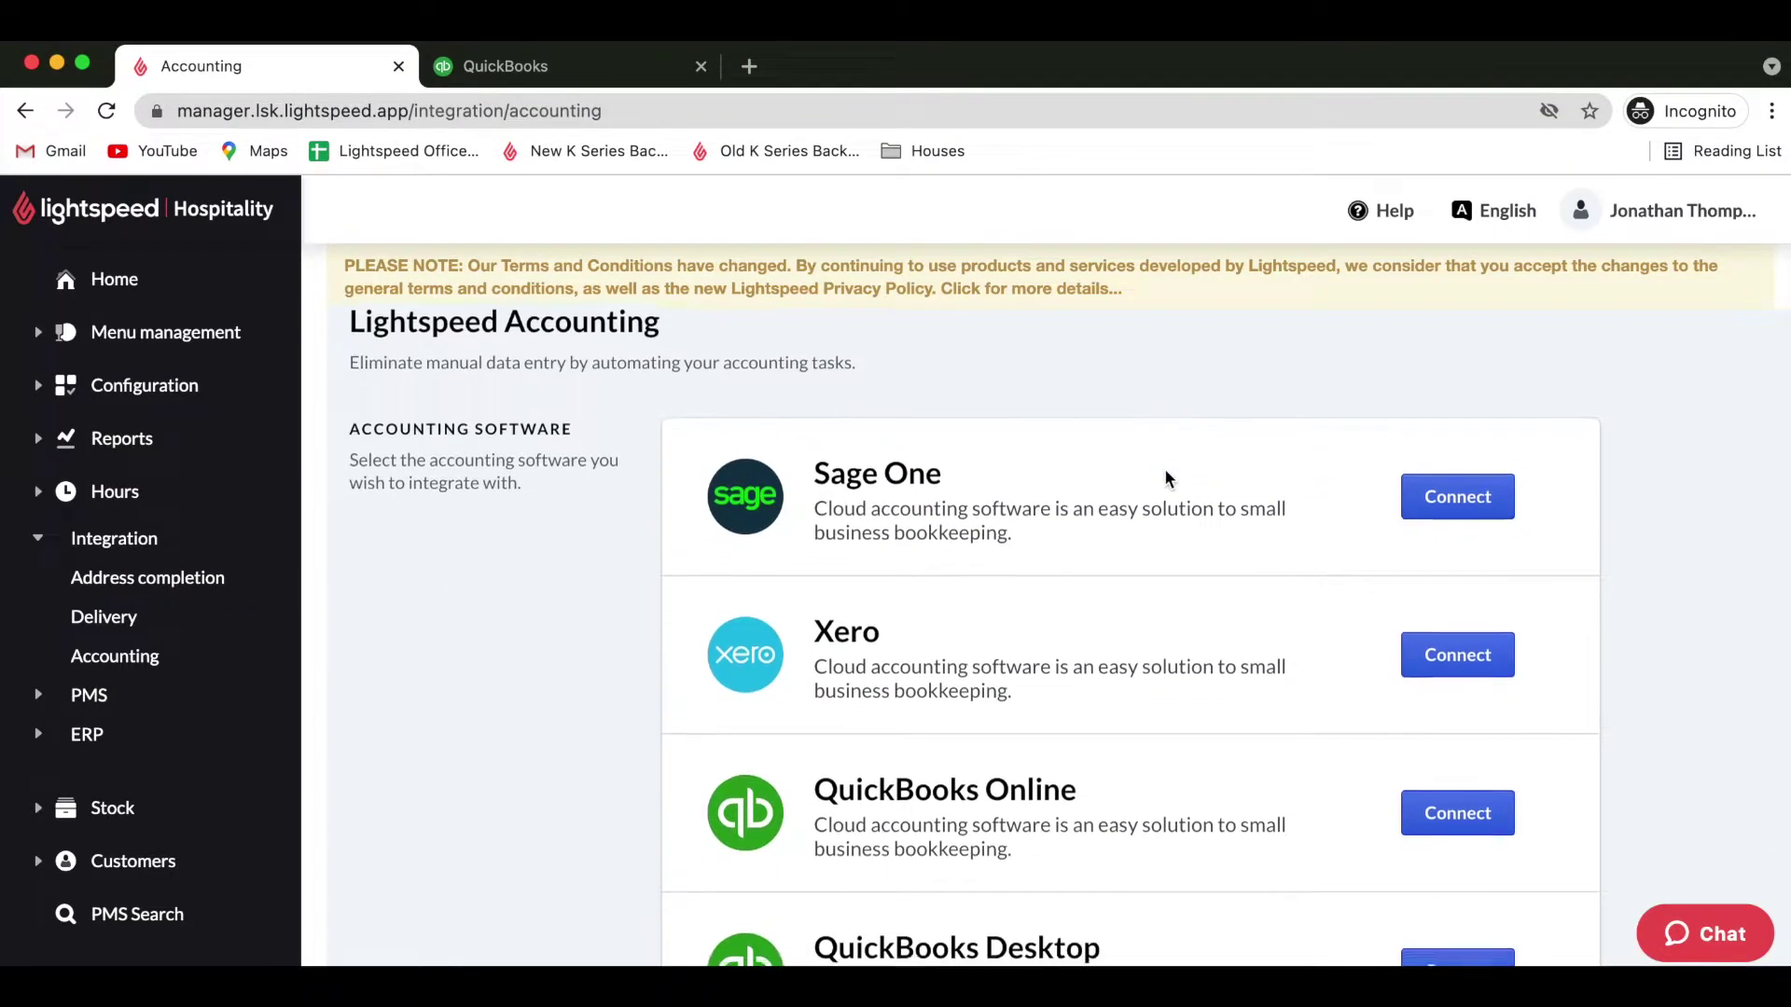
scroll(1166, 479, down, 1)
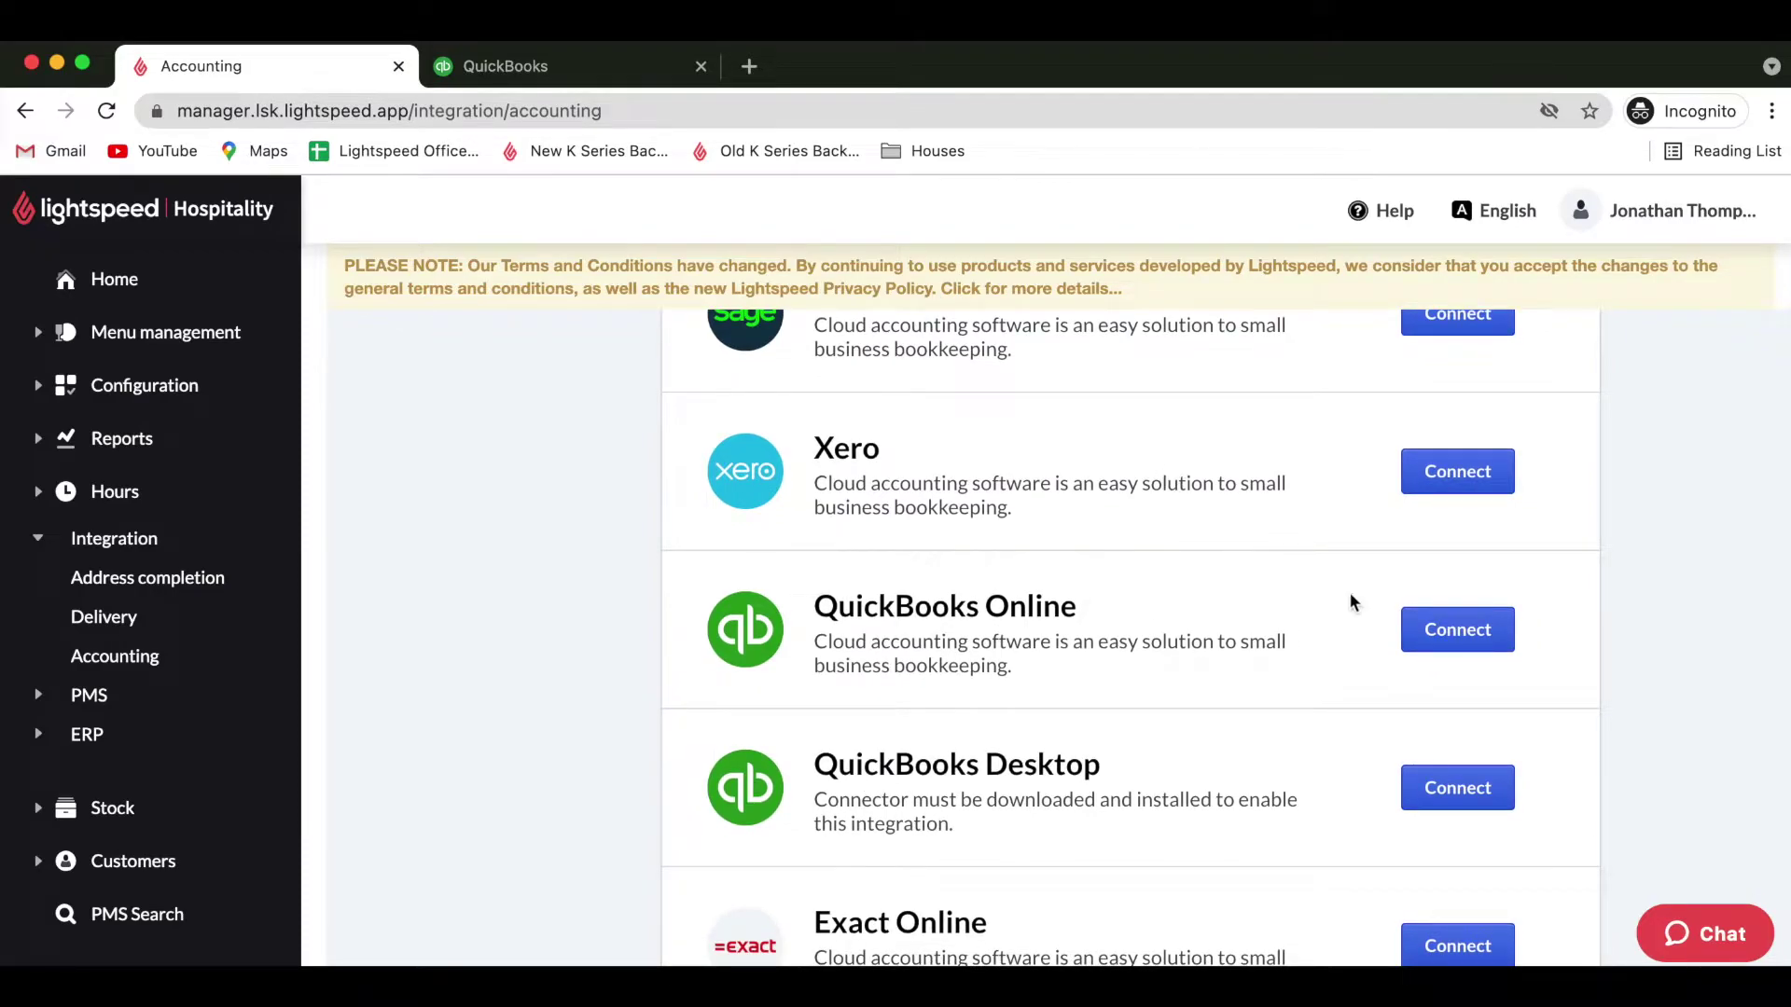
click(1442, 630)
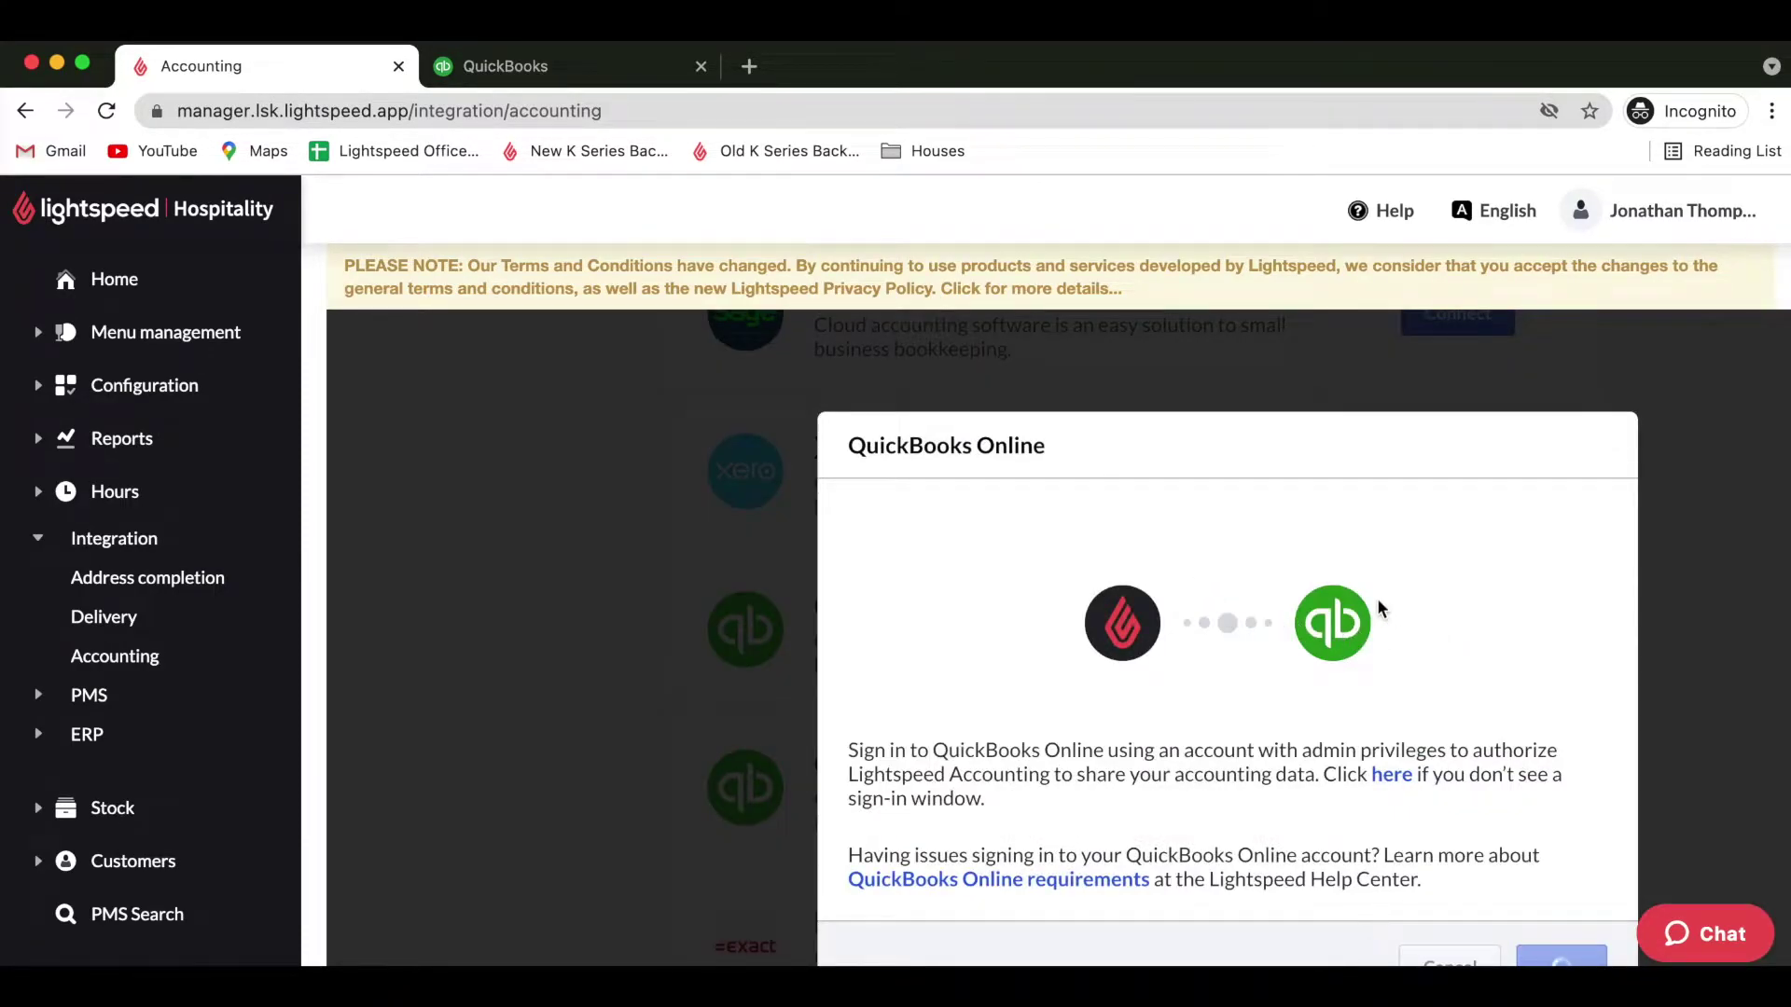
Authorize POS Accounting Integration to access the QuickBooks Online test account.
scroll(1380, 608, down, 1)
scroll(1380, 608, down, 2)
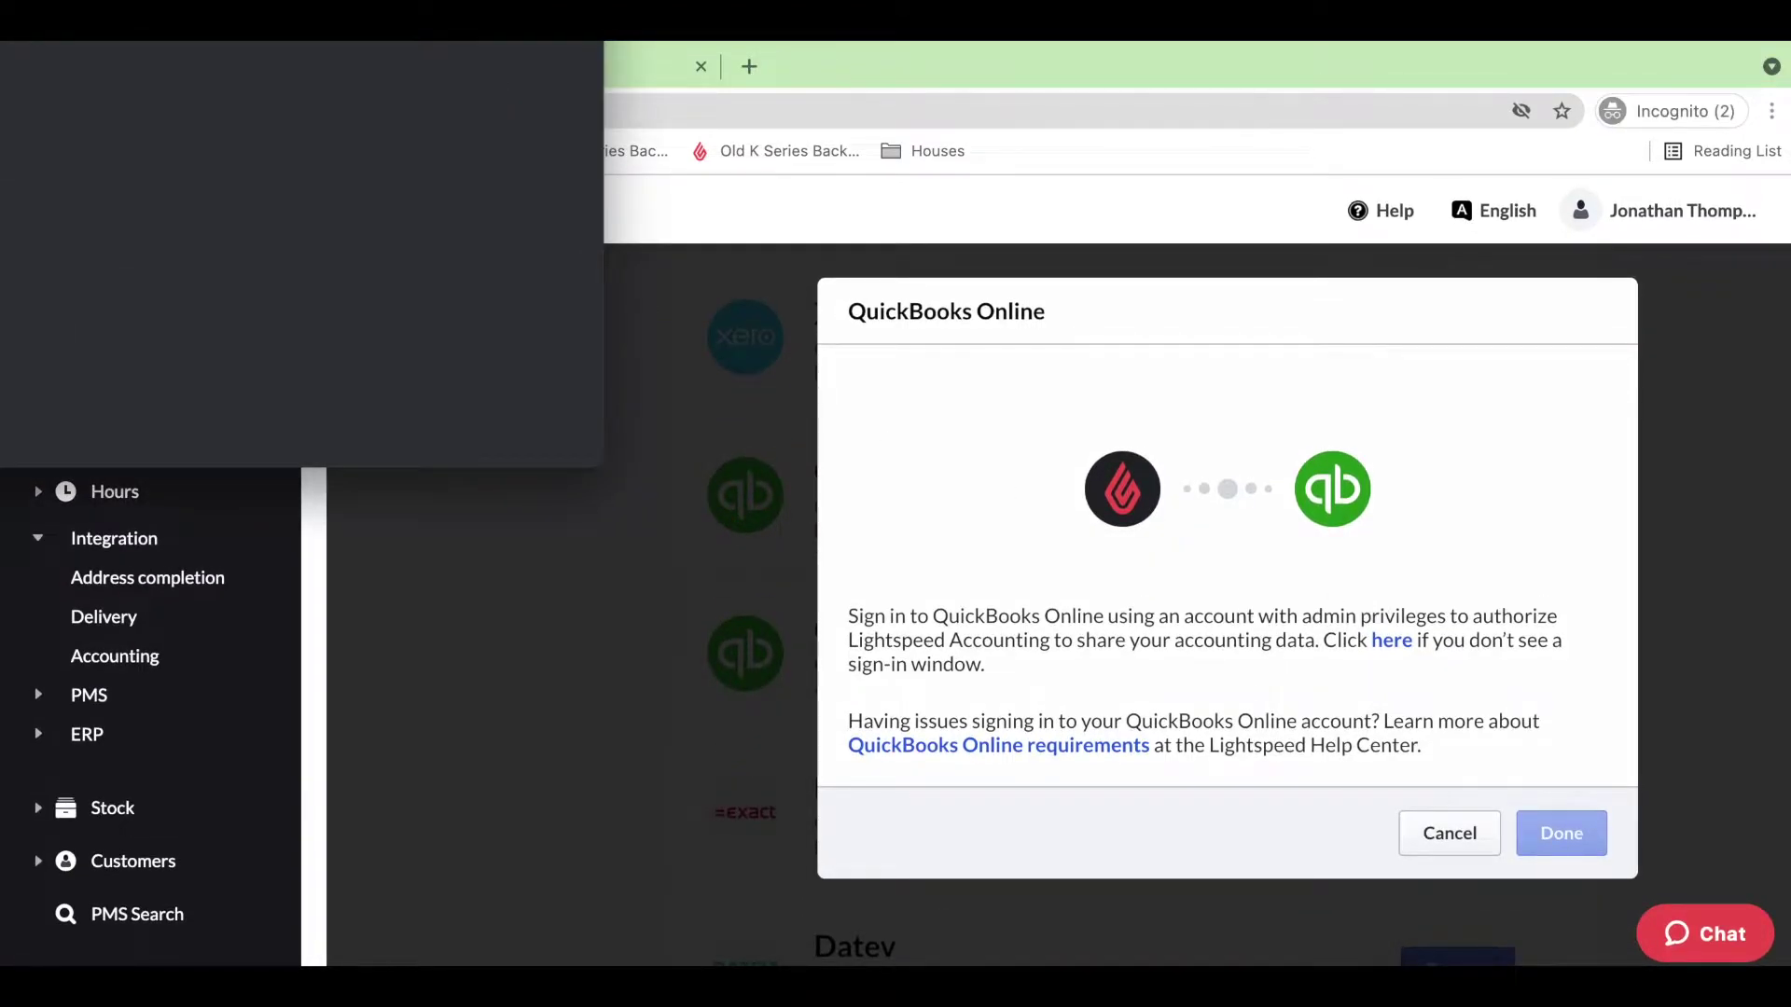
drag(428, 5, 921, 193)
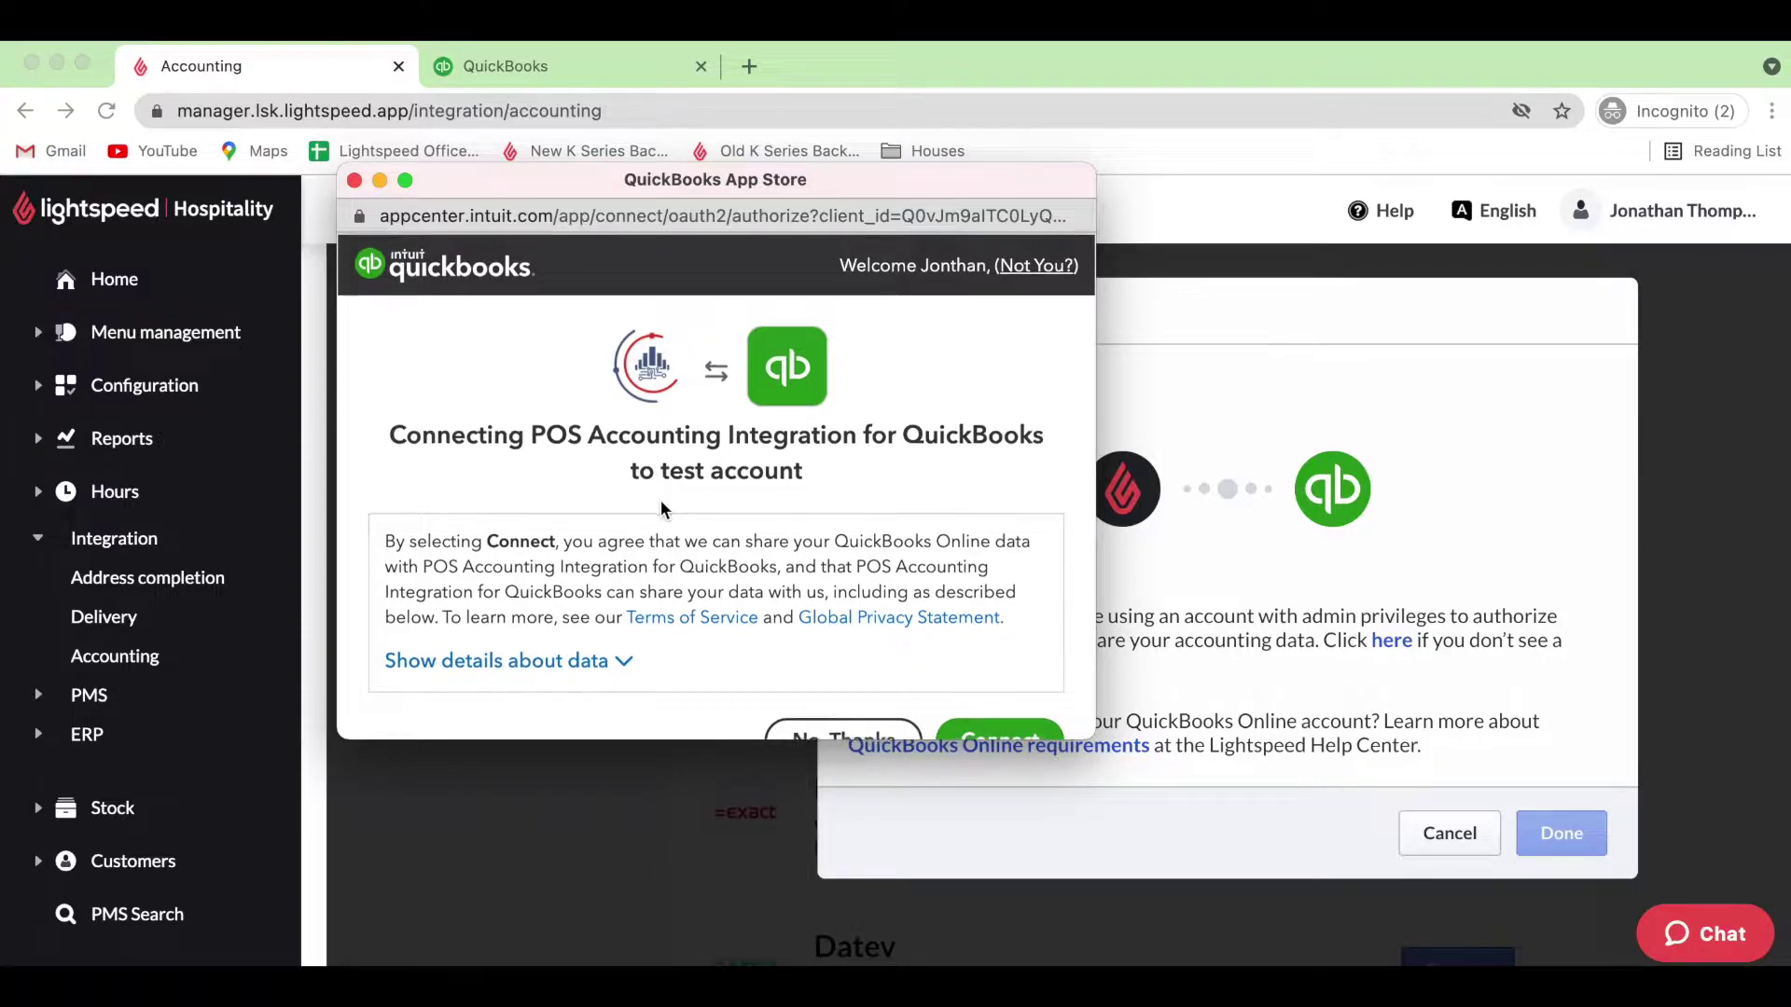
scroll(660, 508, down, 2)
scroll(660, 508, up, 2)
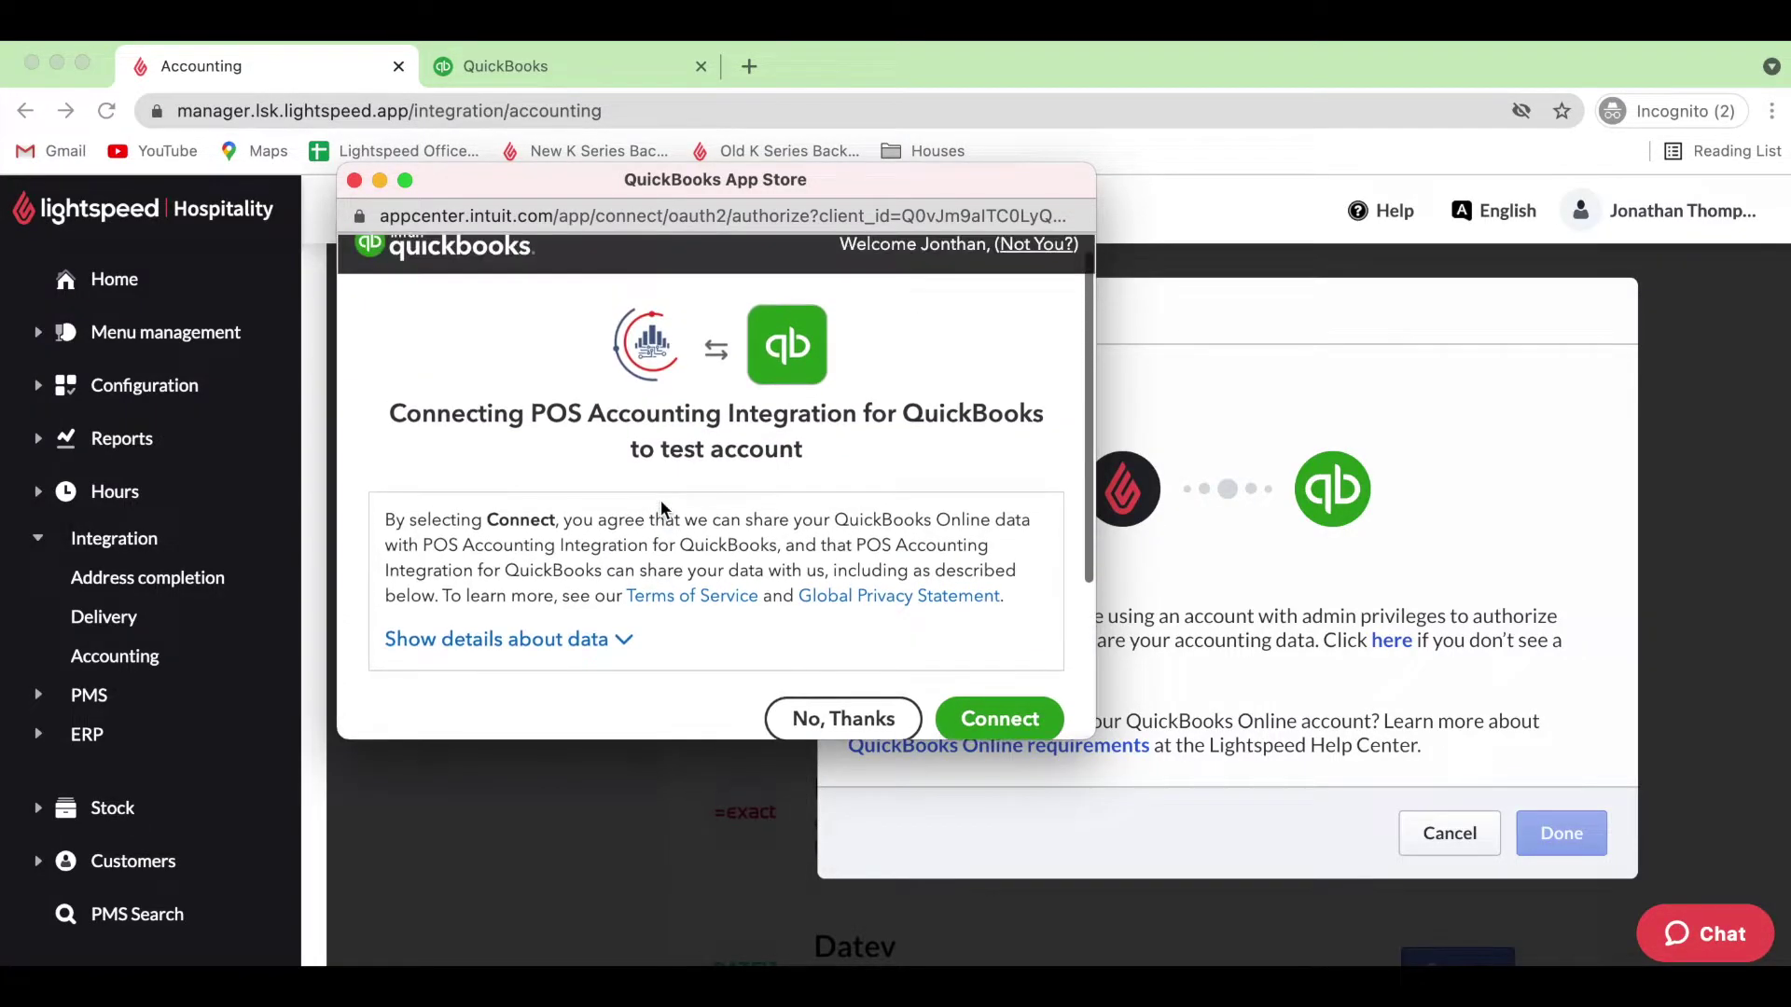
scroll(660, 509, down, 3)
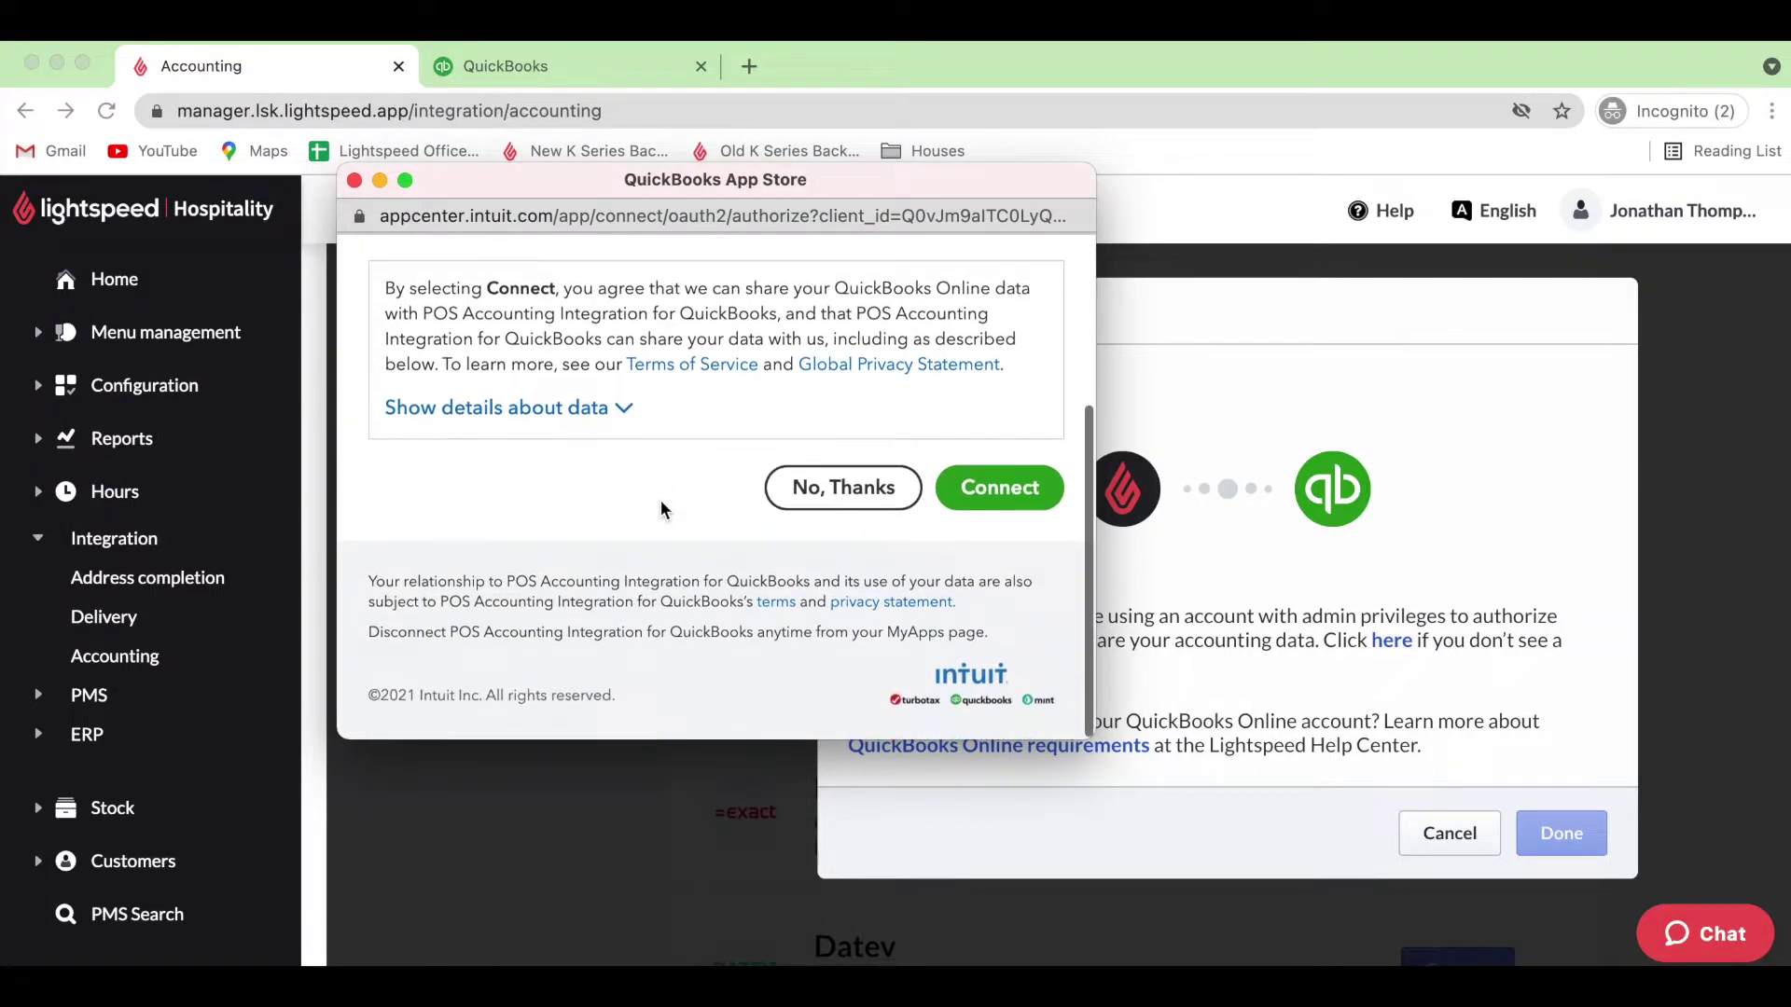
scroll(661, 509, up, 3)
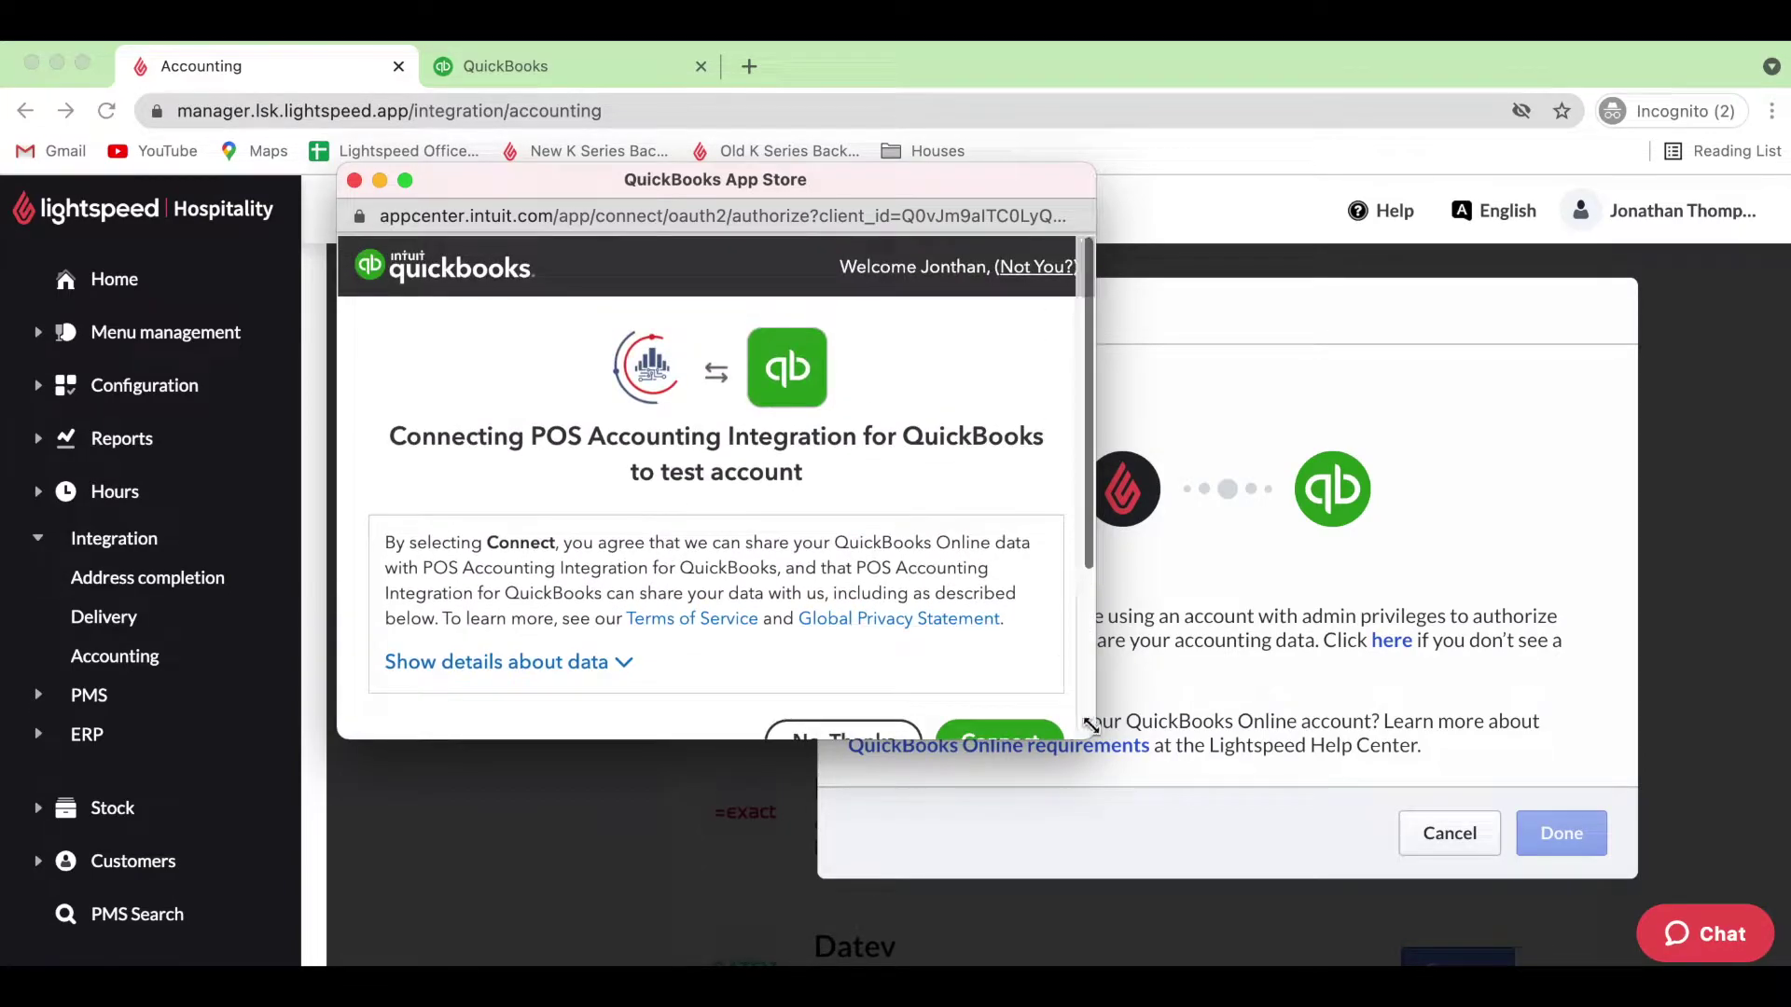
scroll(1038, 619, down, 1)
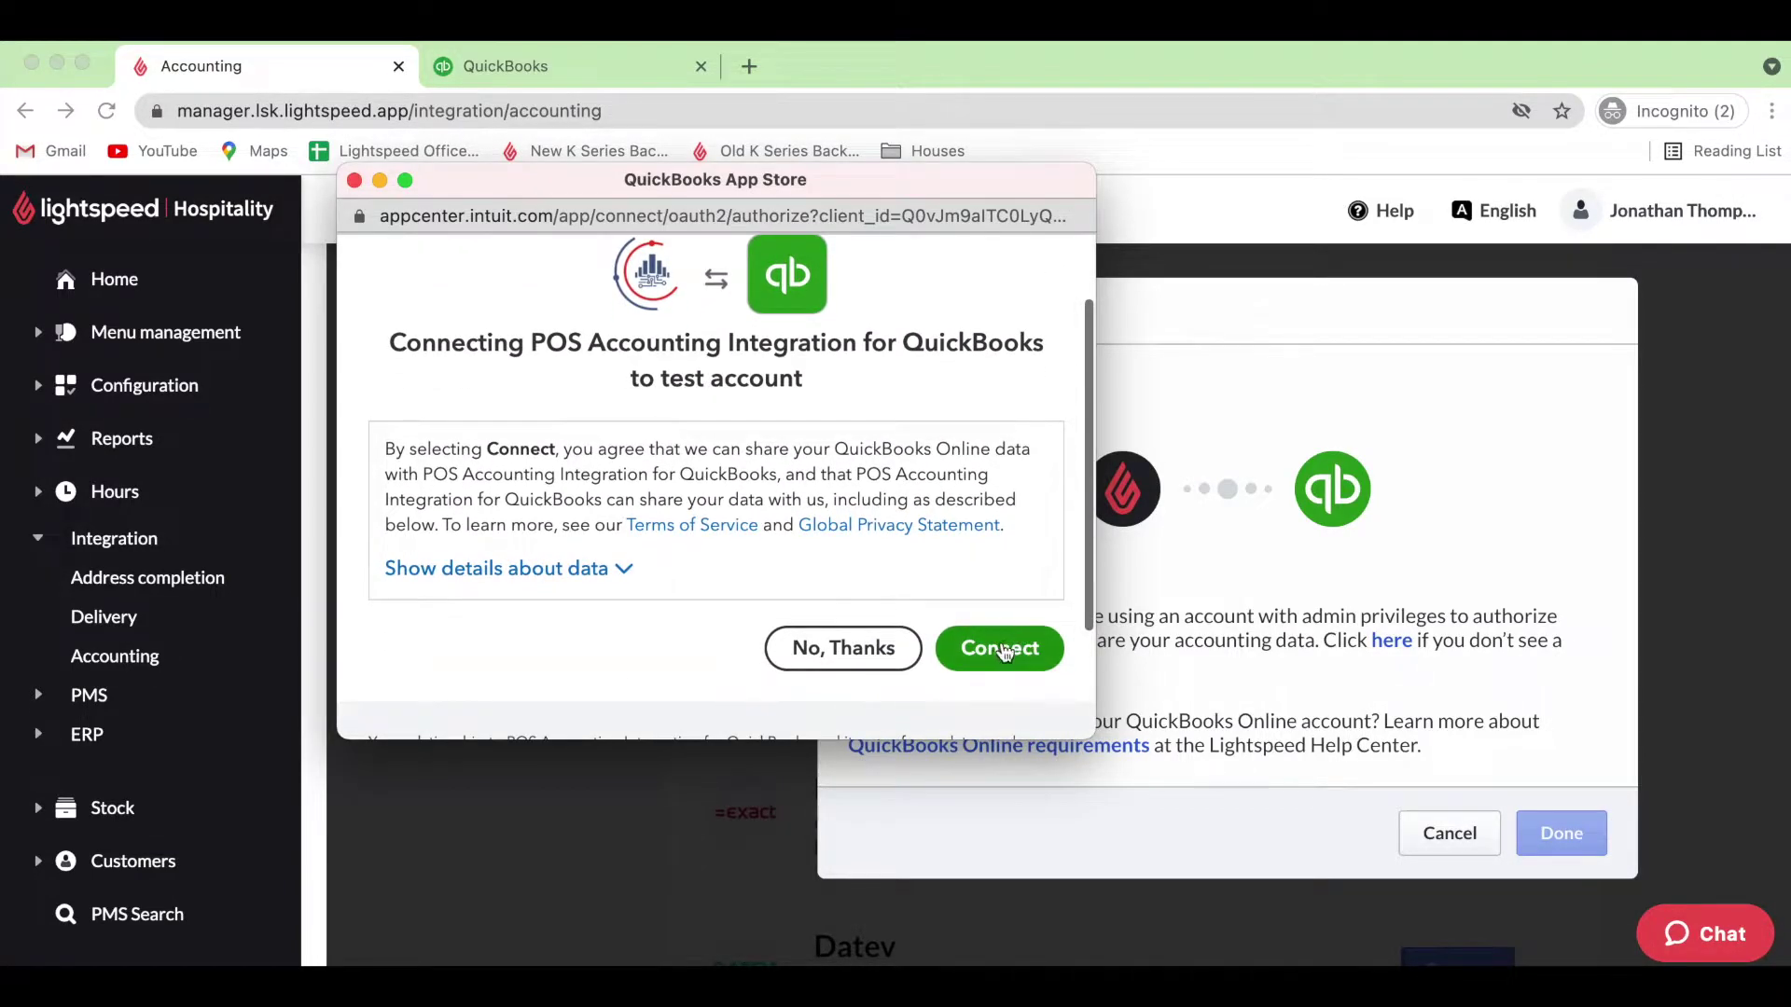
click(1003, 655)
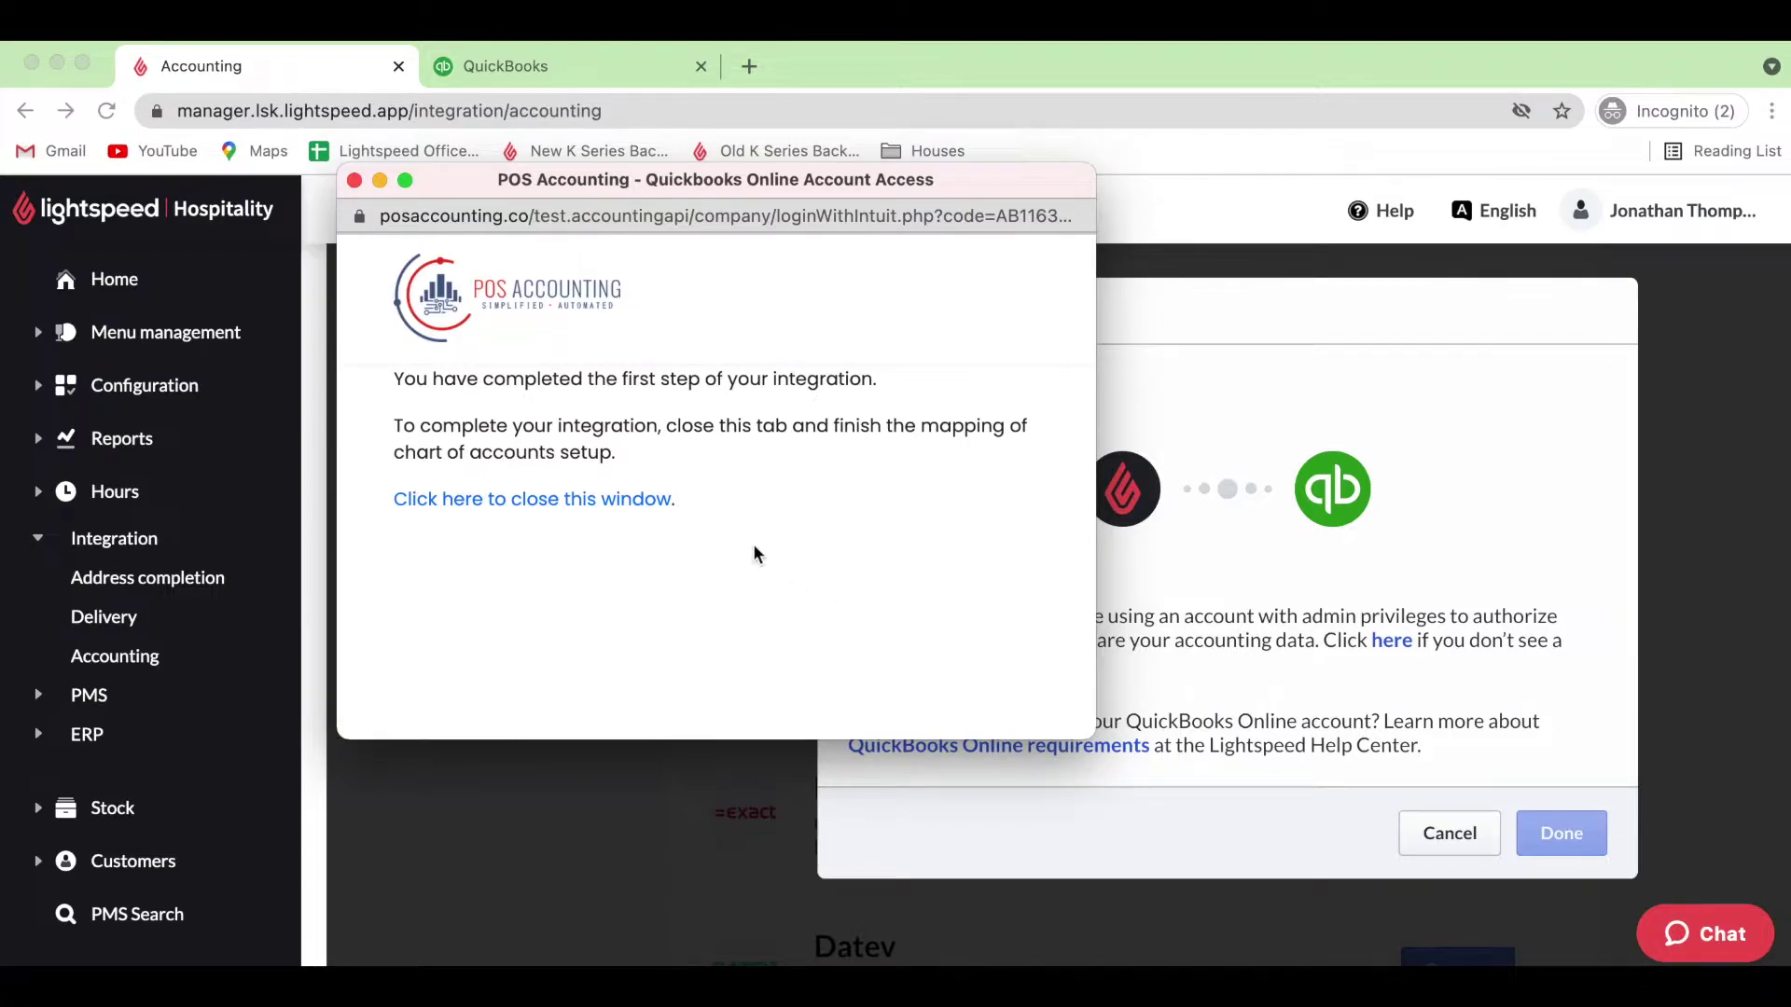
Close the POS Accounting confirmation window and confirm the QuickBooks Online connection with Done.
click(624, 508)
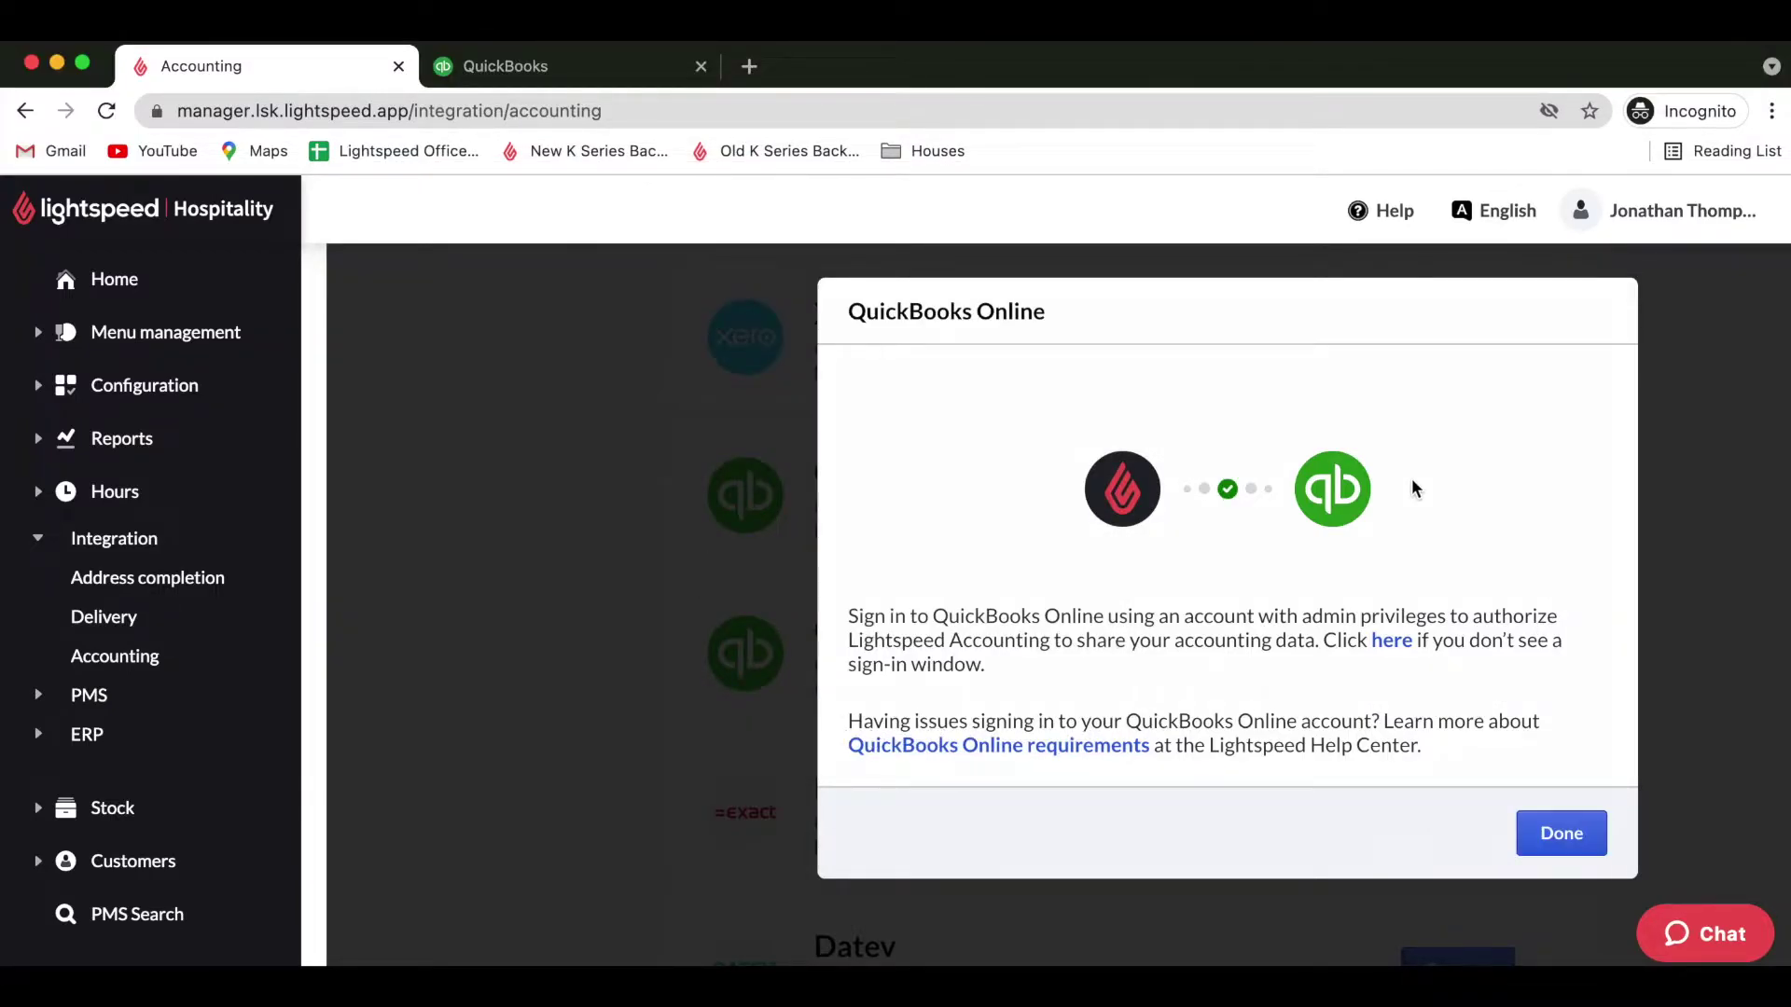
click(1576, 844)
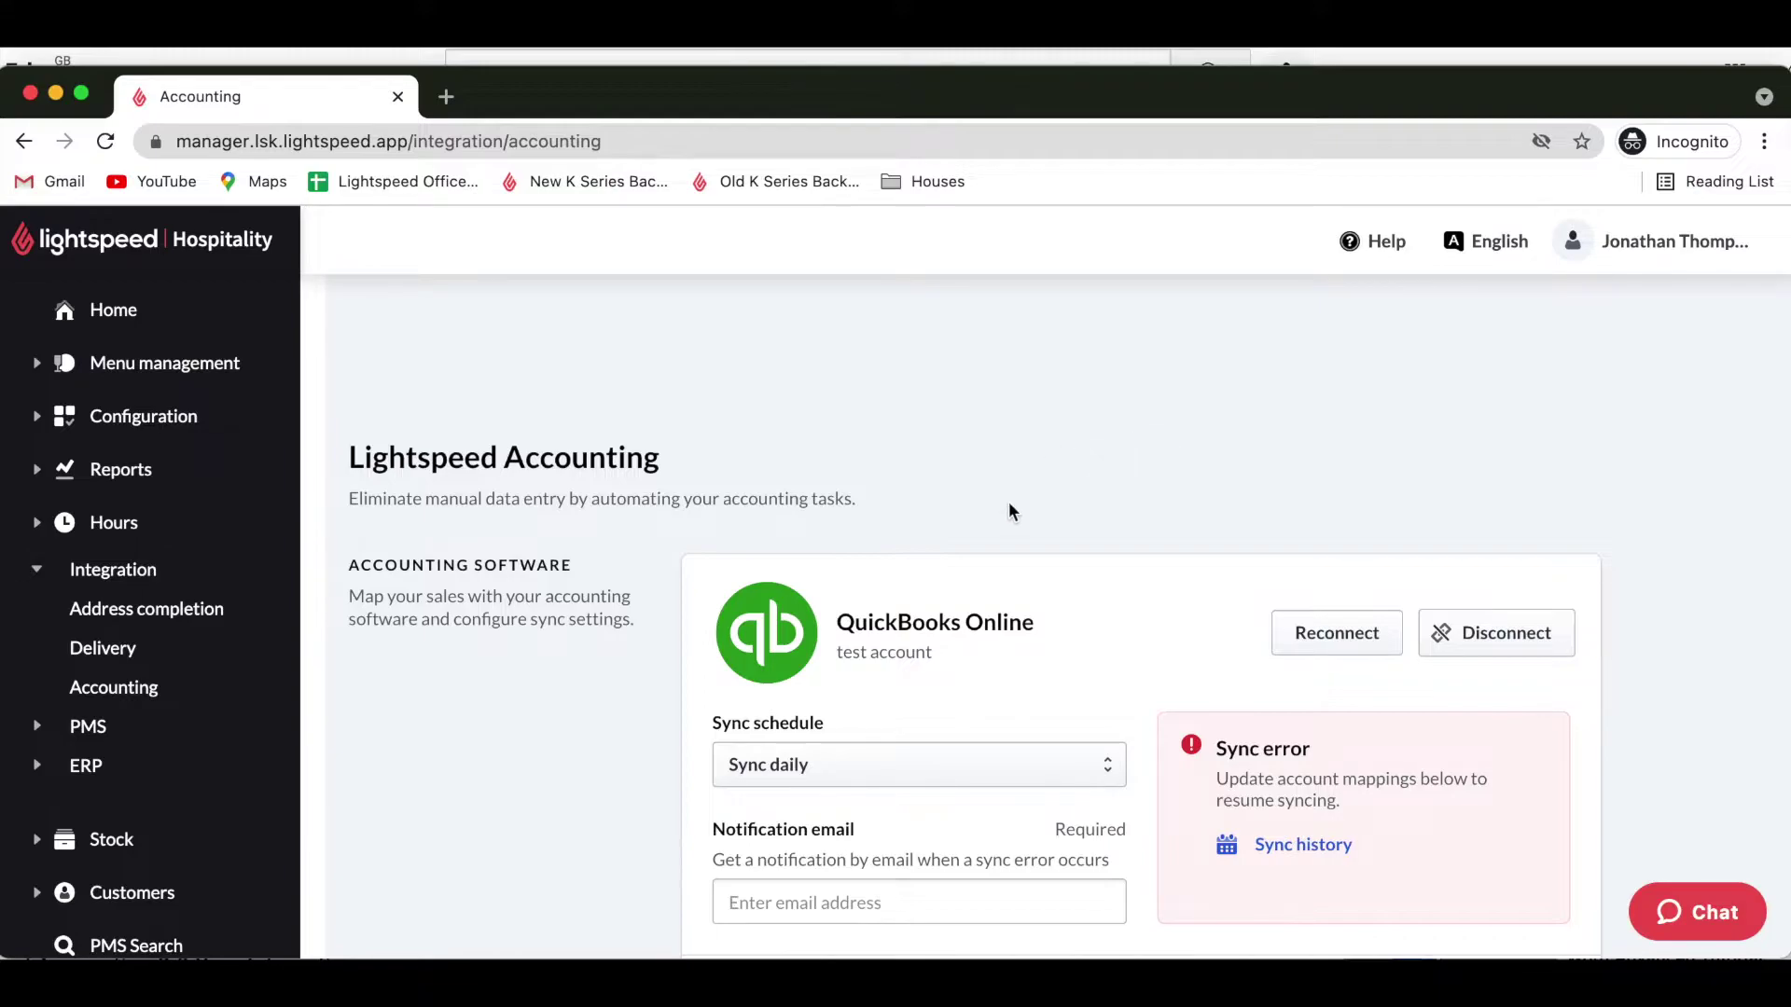
Keep the sync schedule set to Sync daily.
scroll(1011, 510, down, 3)
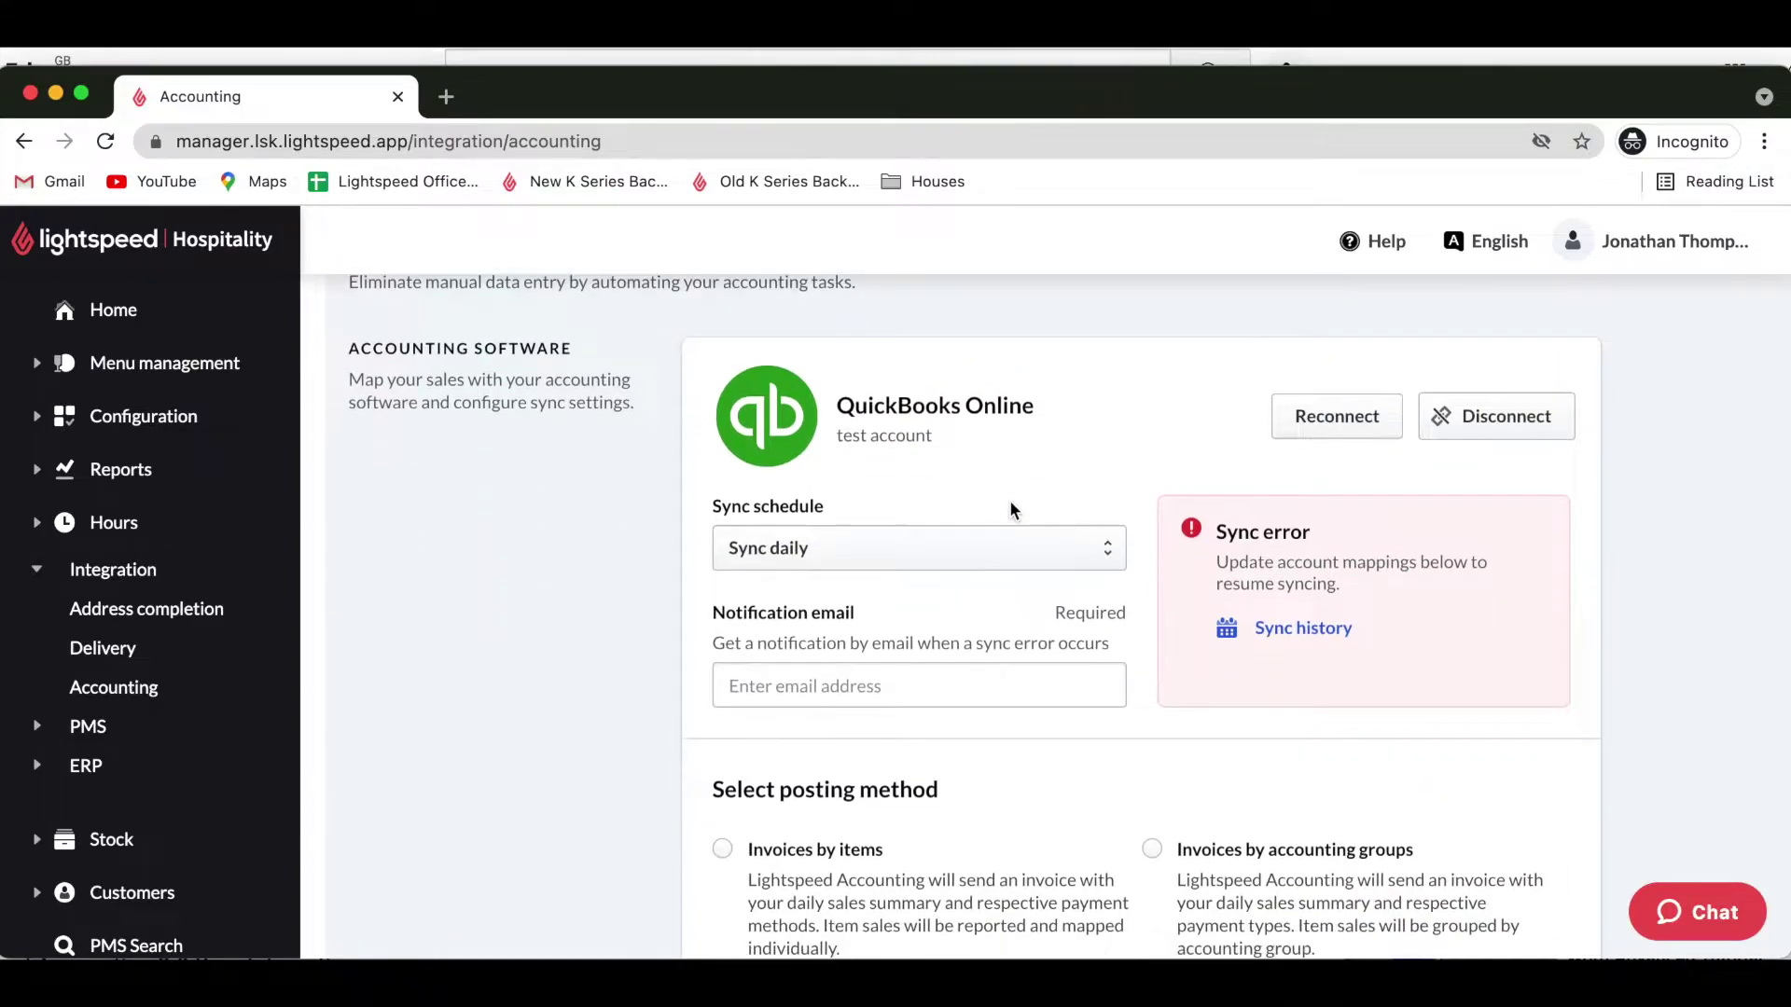
click(937, 526)
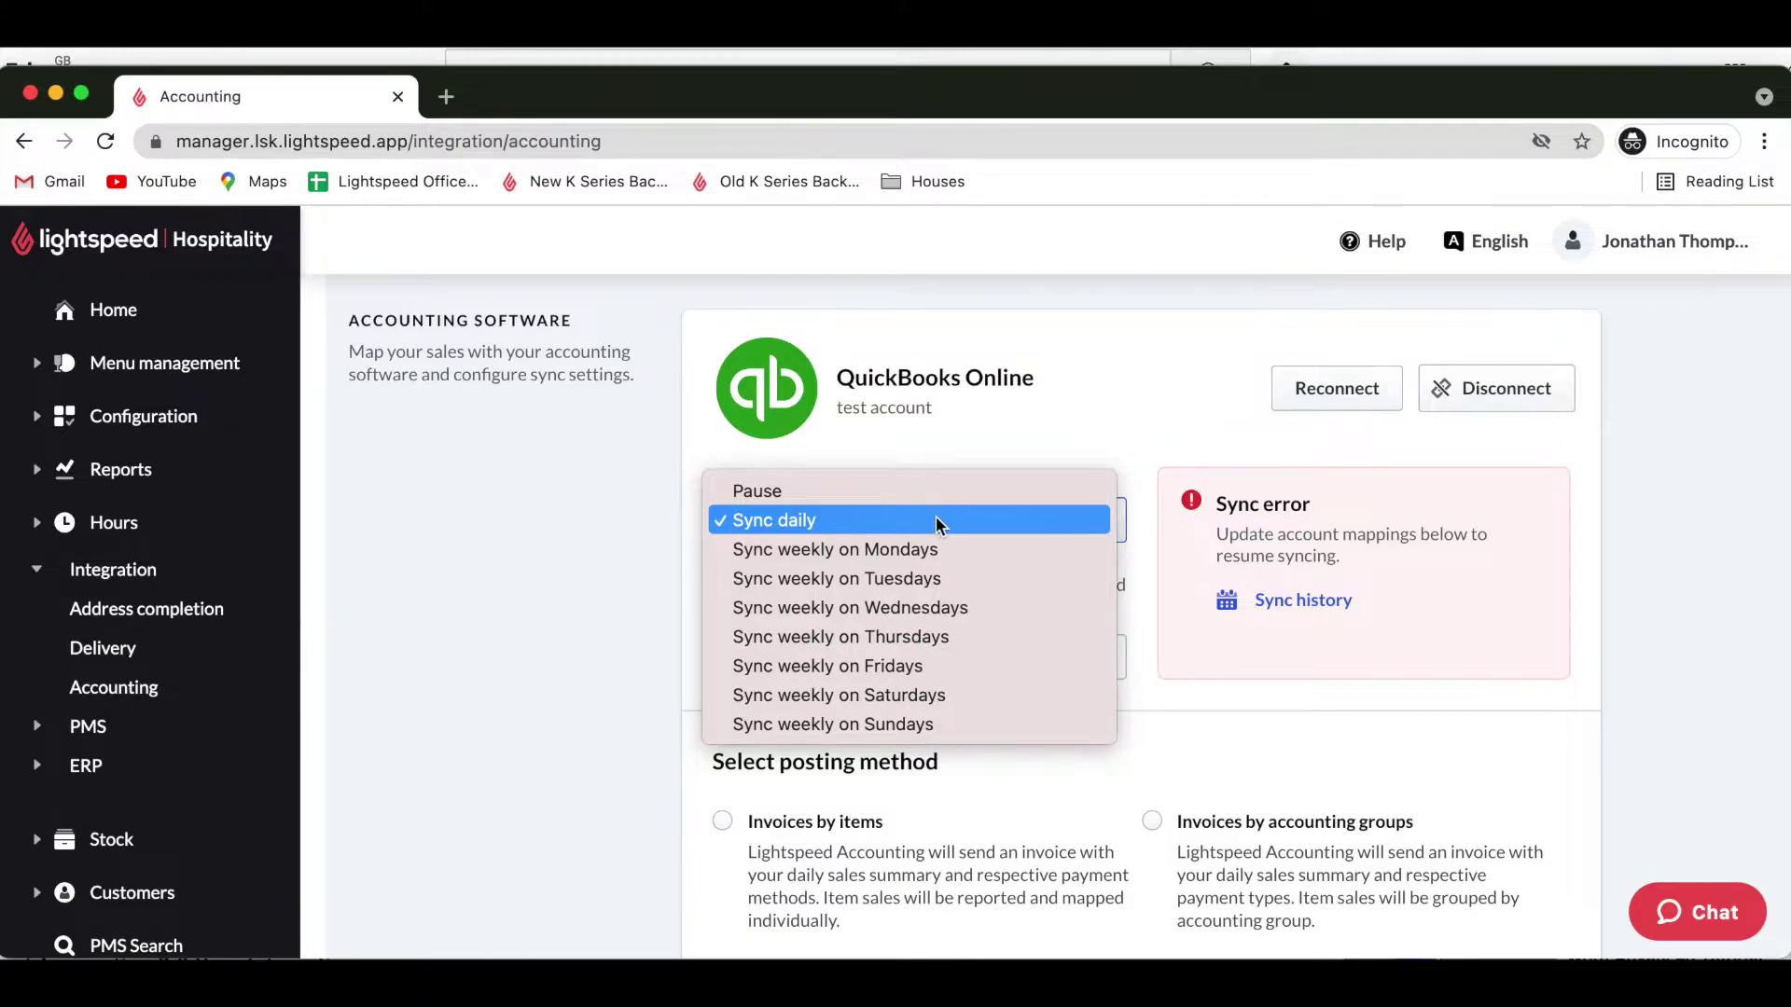
click(936, 519)
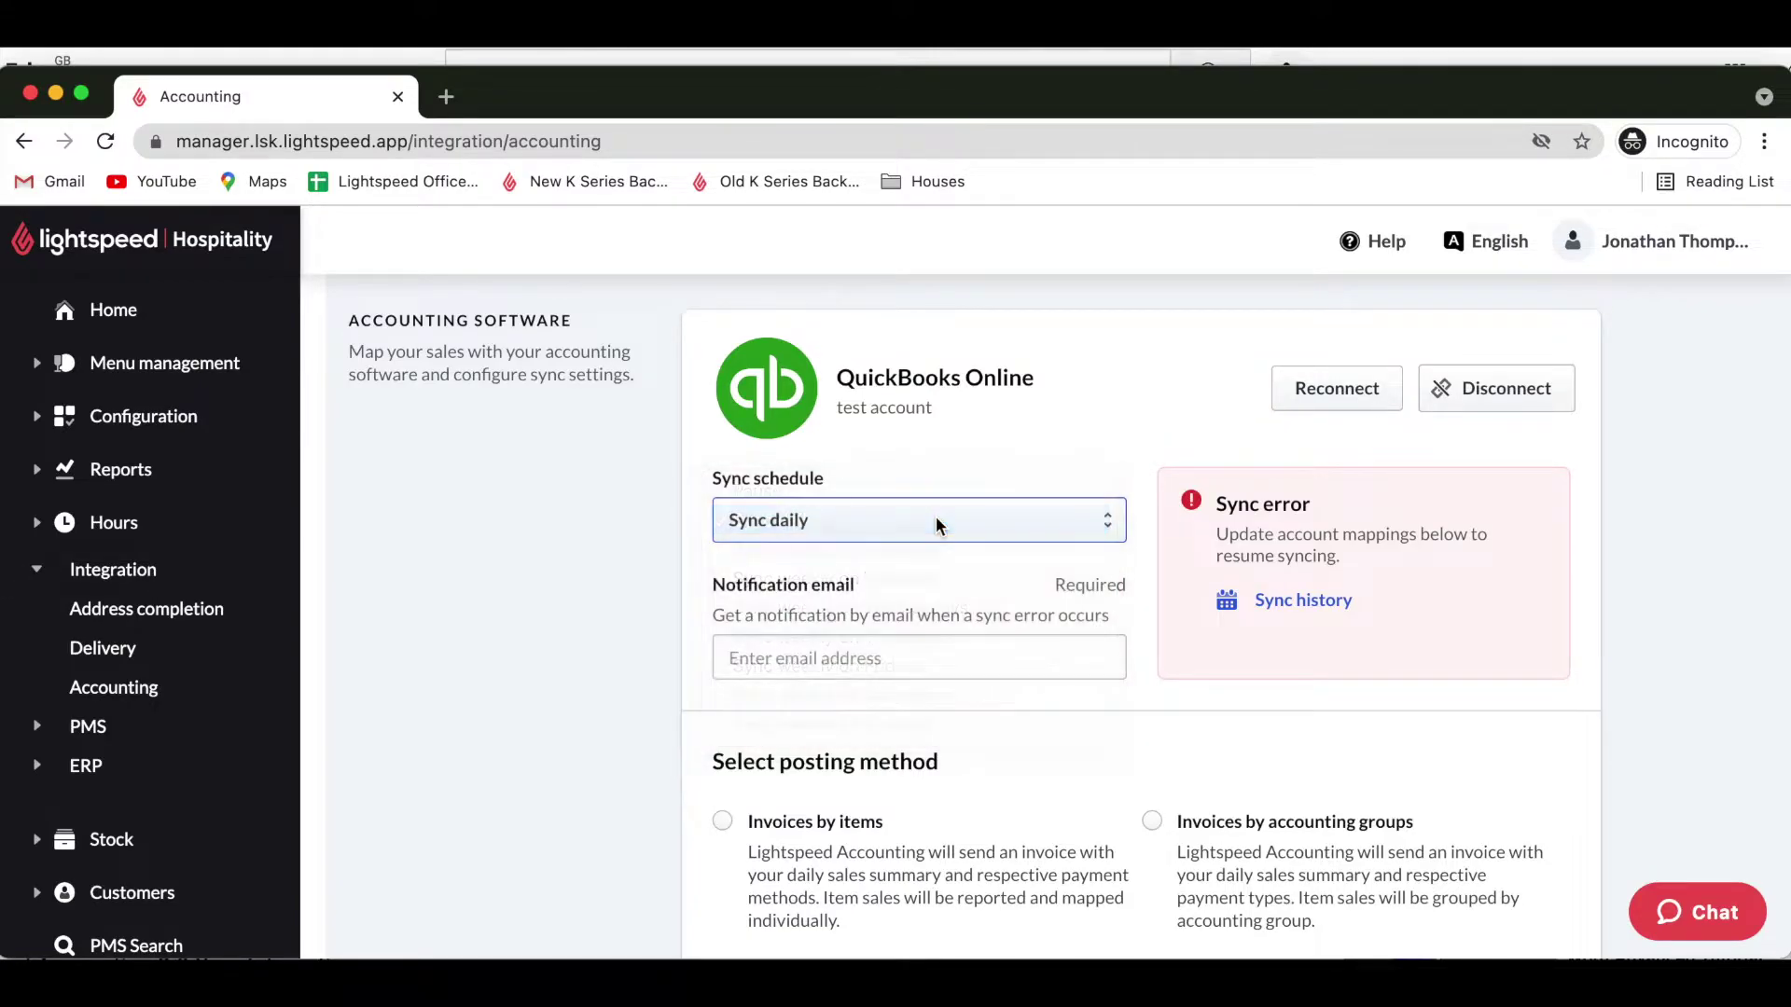
Fill the Notification email field with the saved address for sync-error alerts.
click(812, 668)
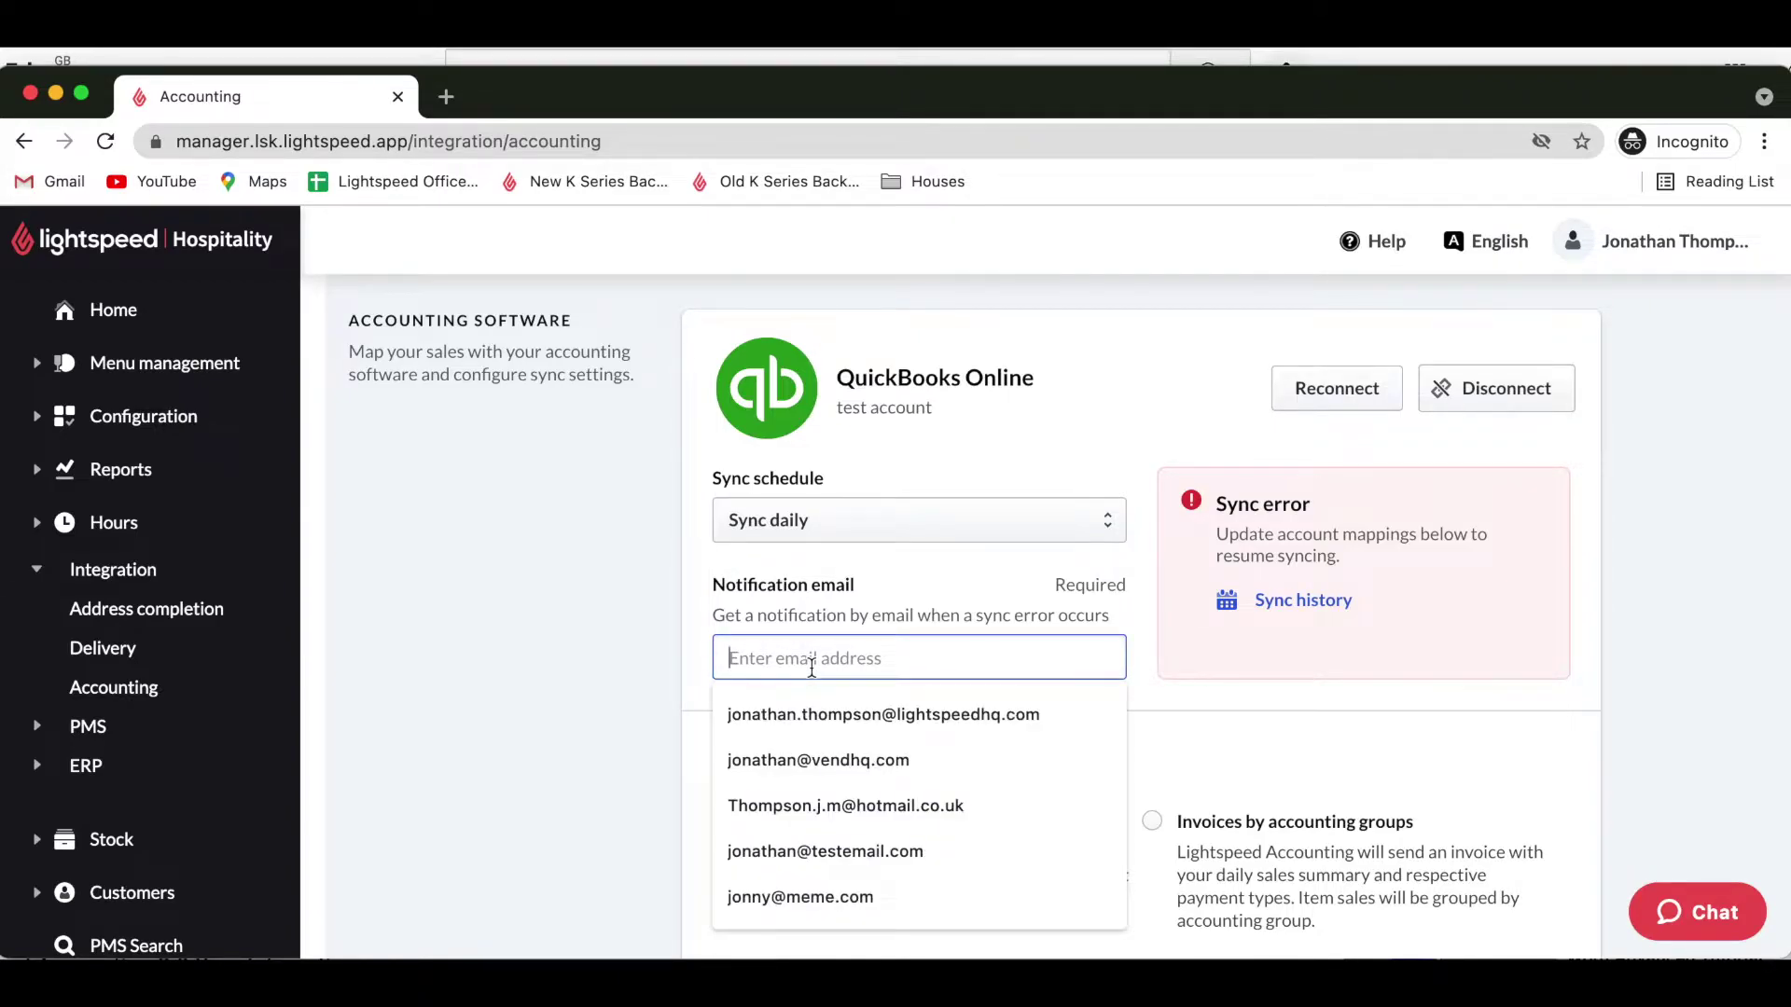
text(joinat)
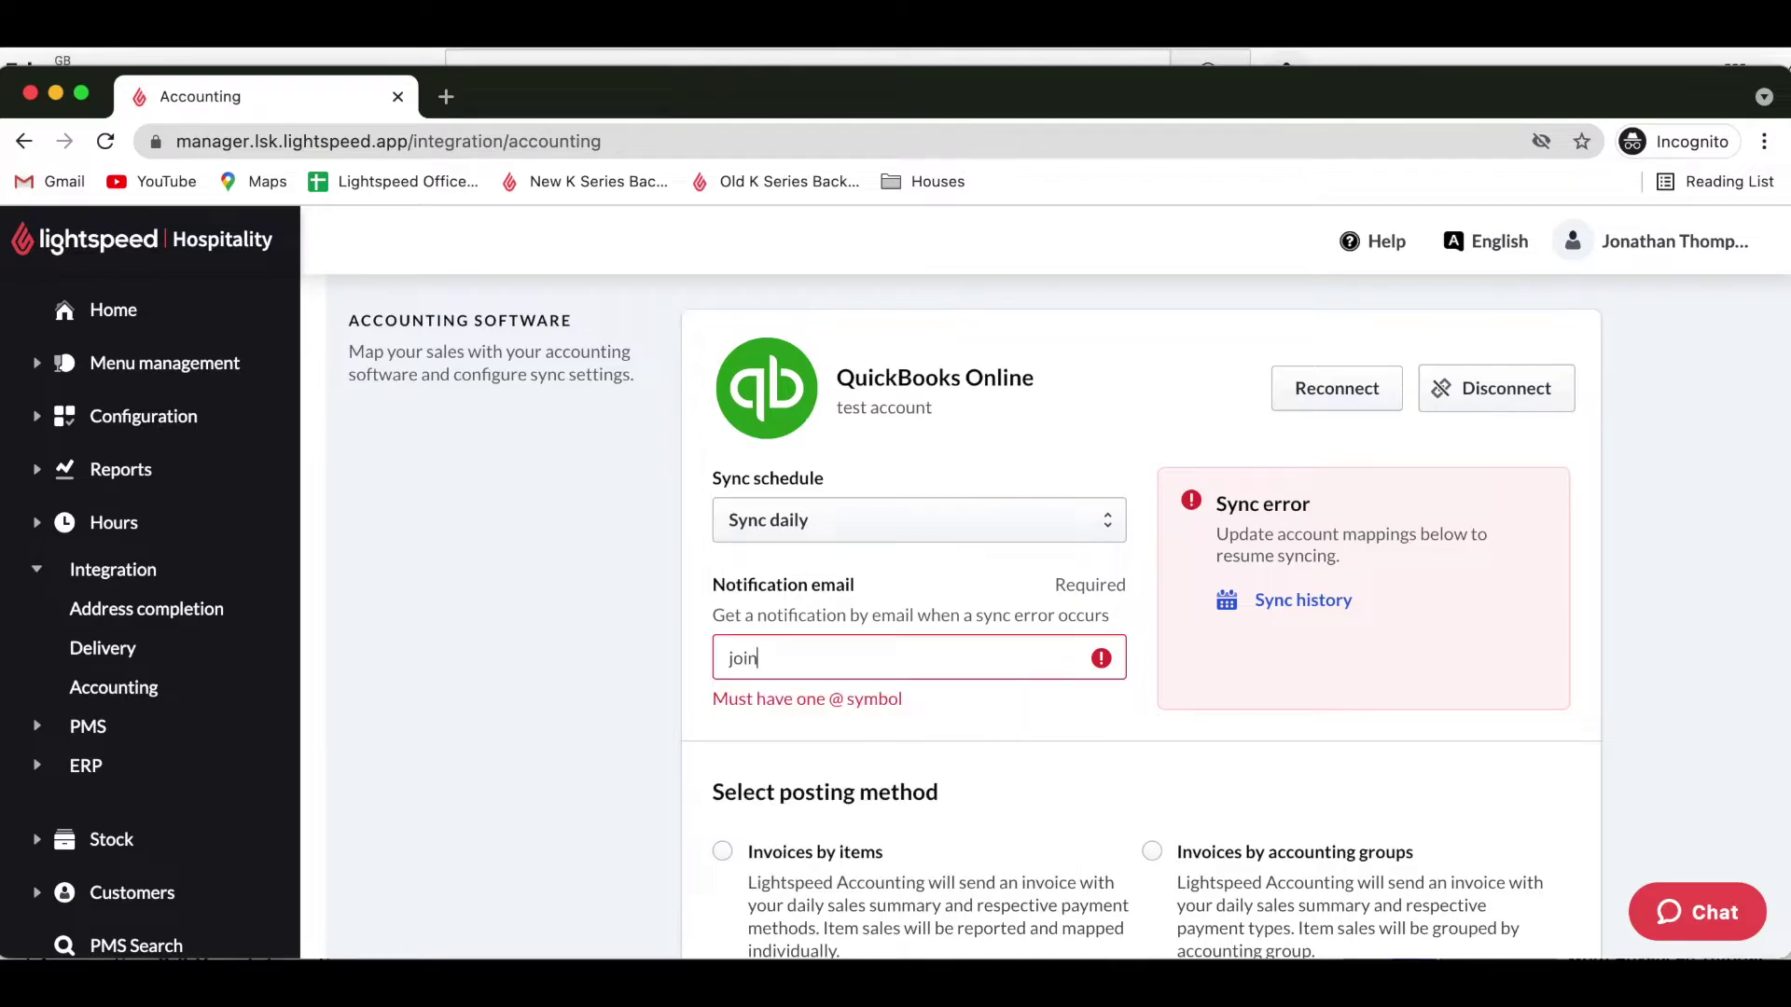
key(BackSpace)
key(BackSpace)
key(BackSpace)
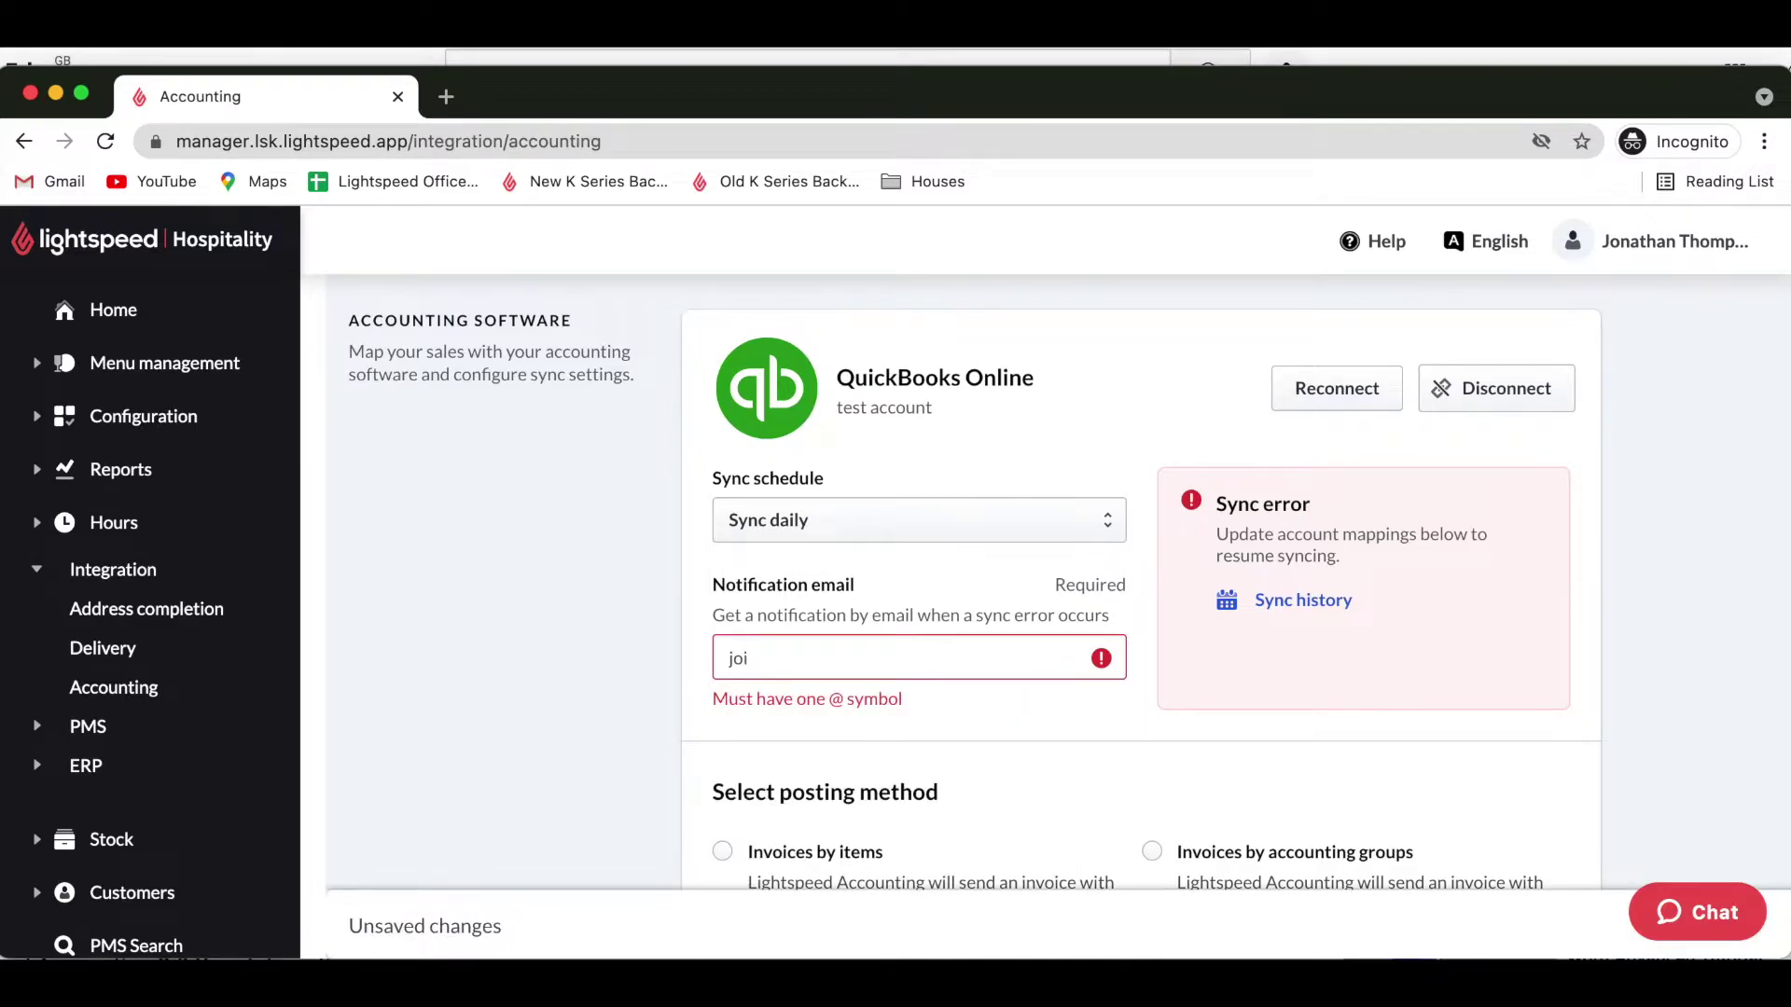
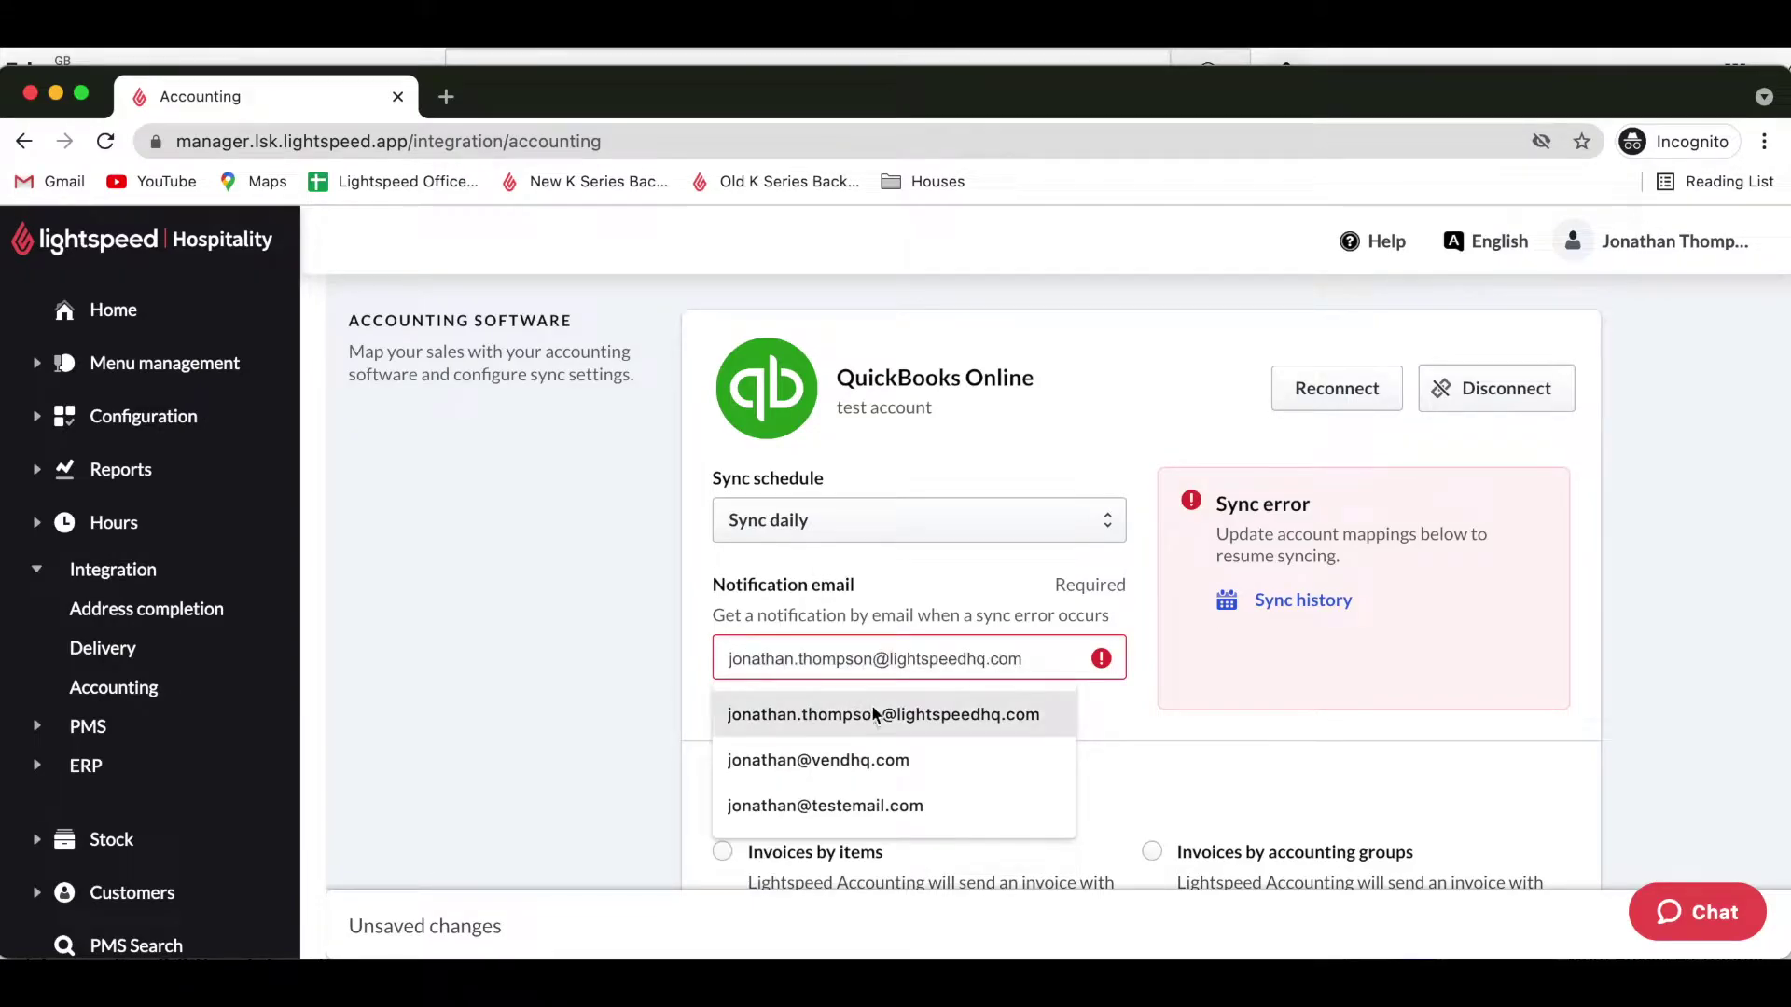
click(887, 722)
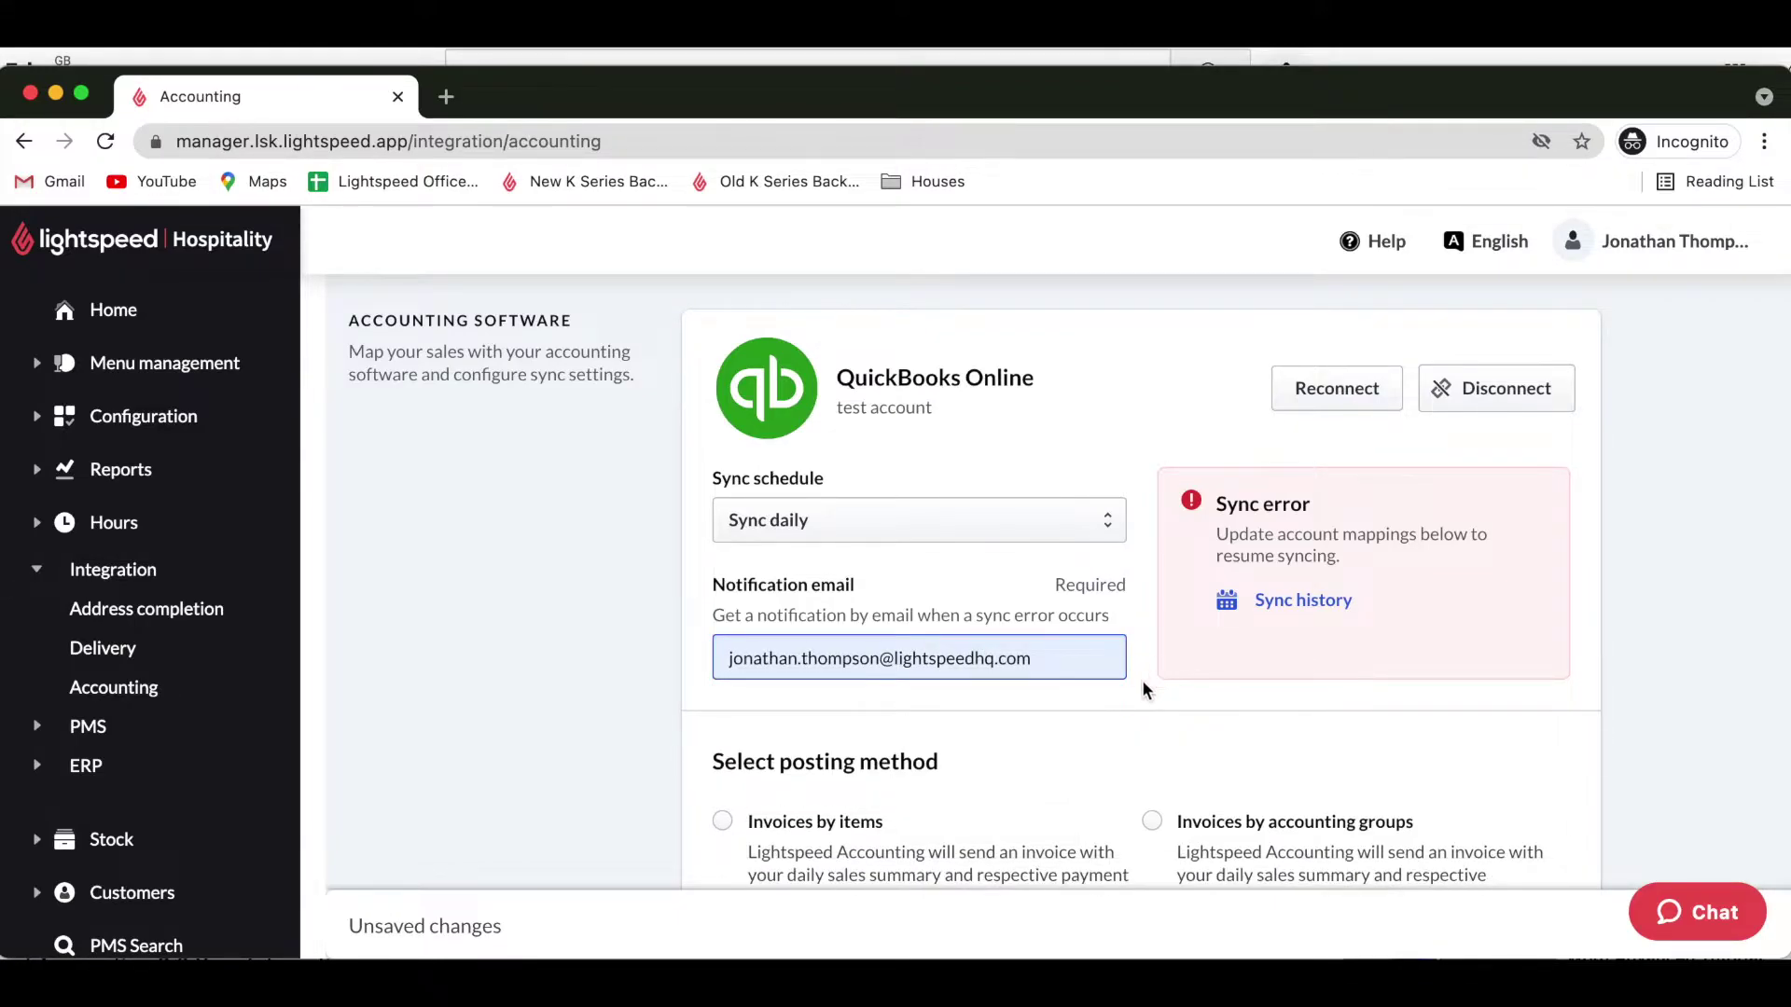
Select Invoices by accounting groups as the posting method for synced sales.
scroll(1109, 751, down, 2)
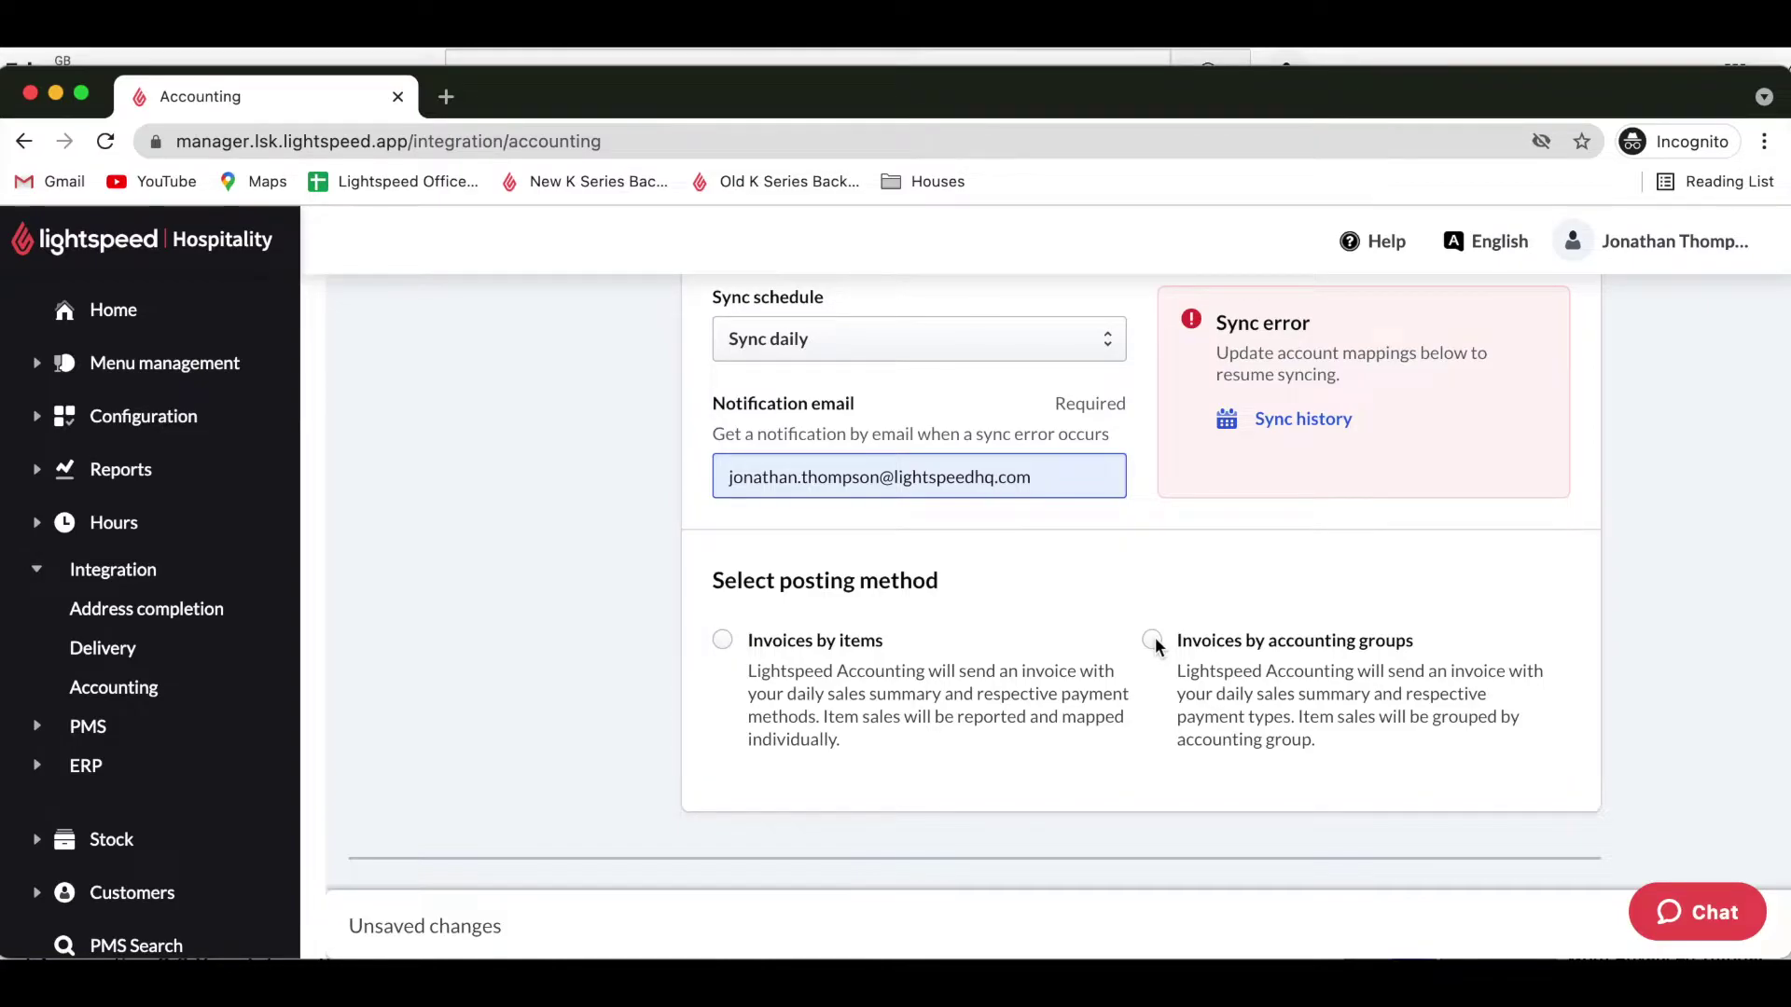
click(1152, 639)
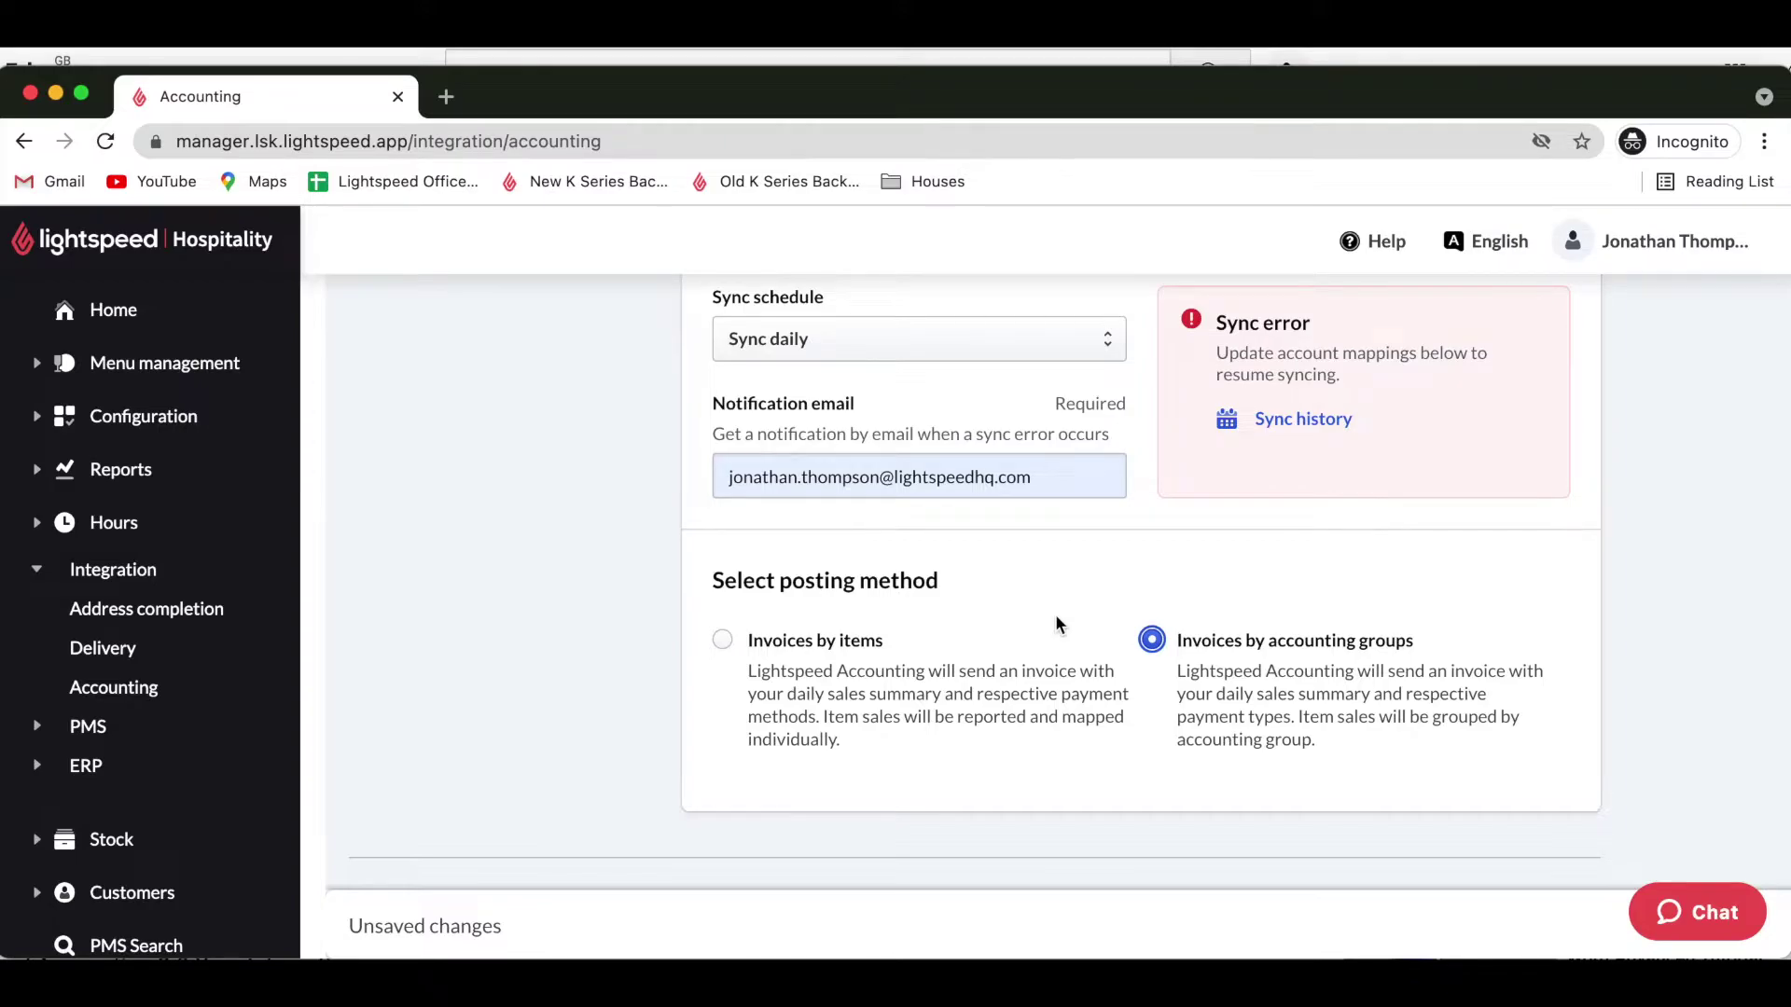
scroll(1056, 620, down, 3)
scroll(1057, 618, down, 3)
scroll(1057, 622, down, 1)
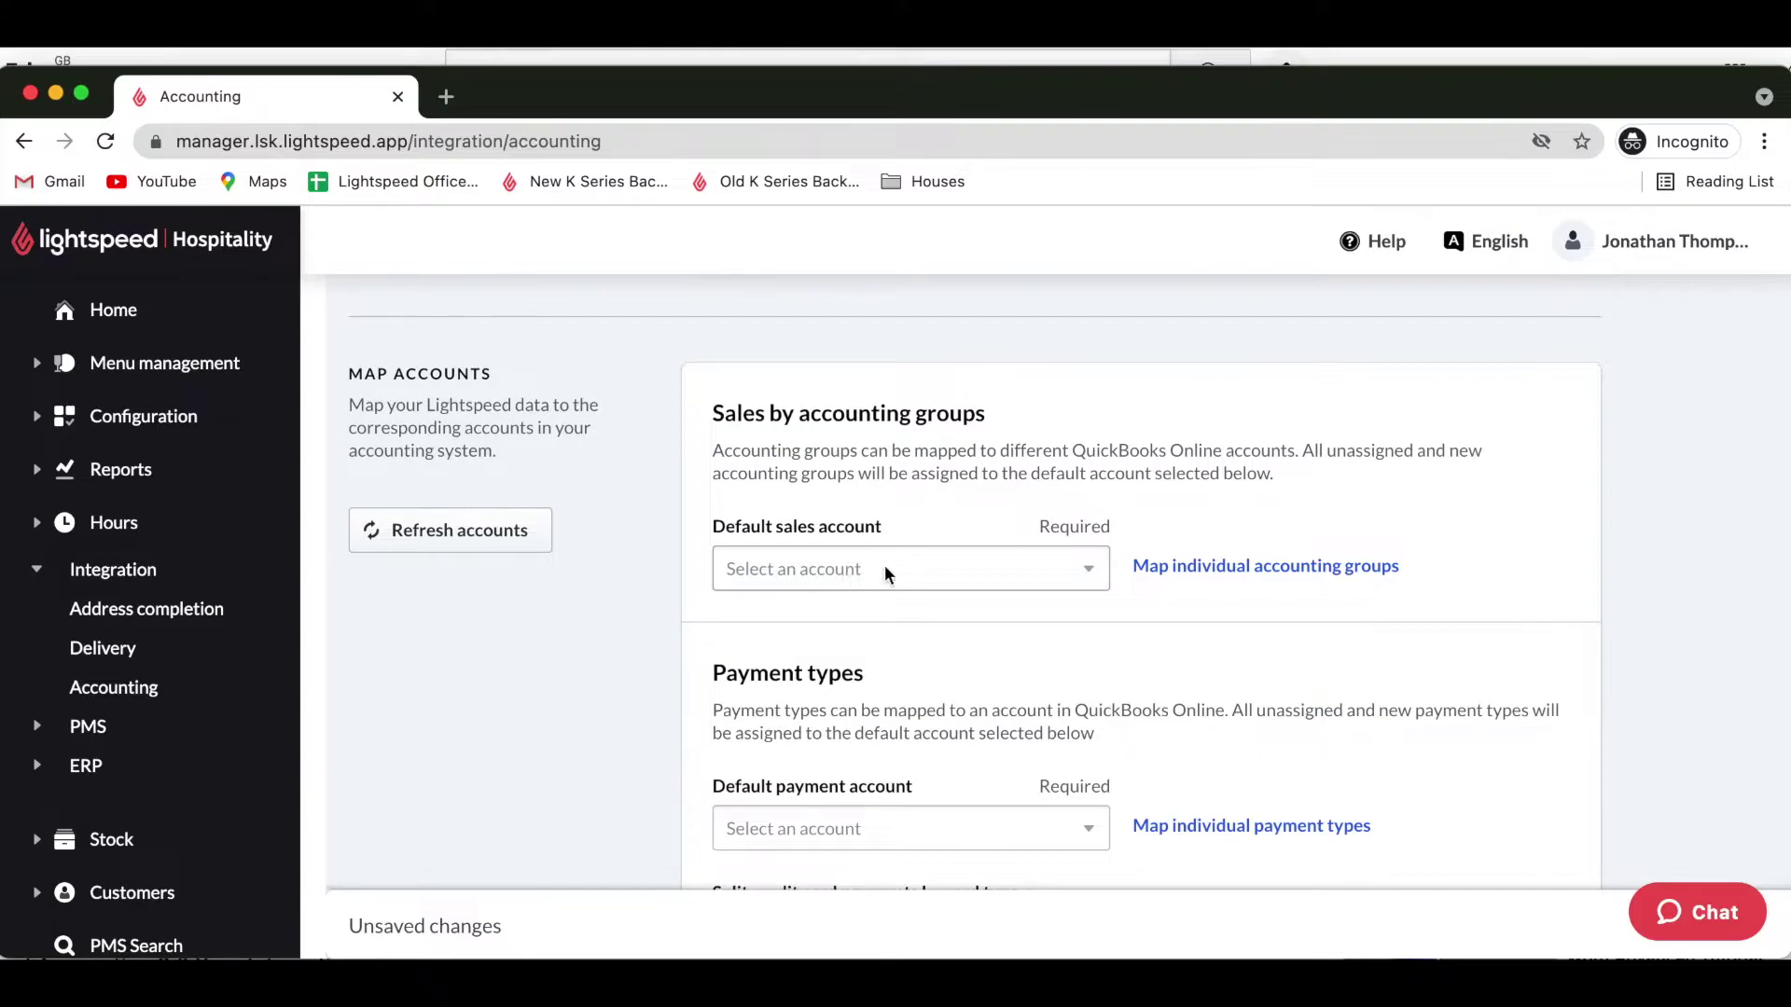
Set the default sales account to Sales - Income and go to Map individual accounting groups.
click(929, 567)
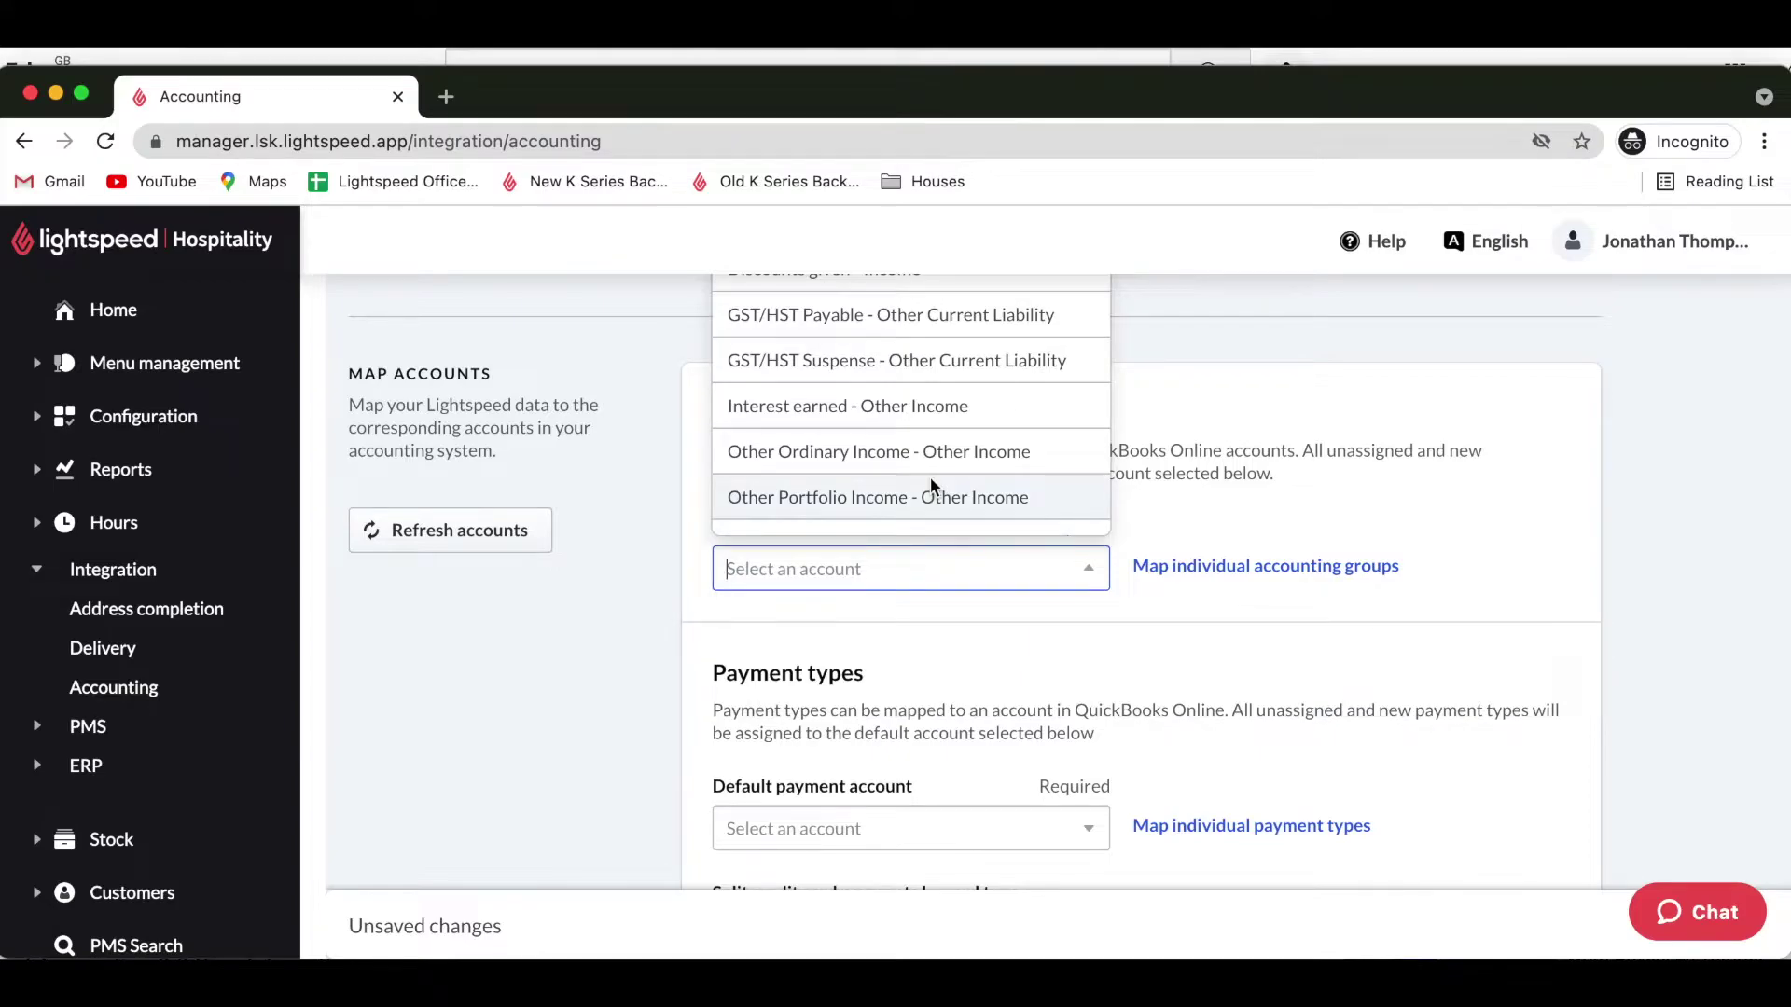
scroll(931, 477, down, 3)
scroll(931, 477, down, 2)
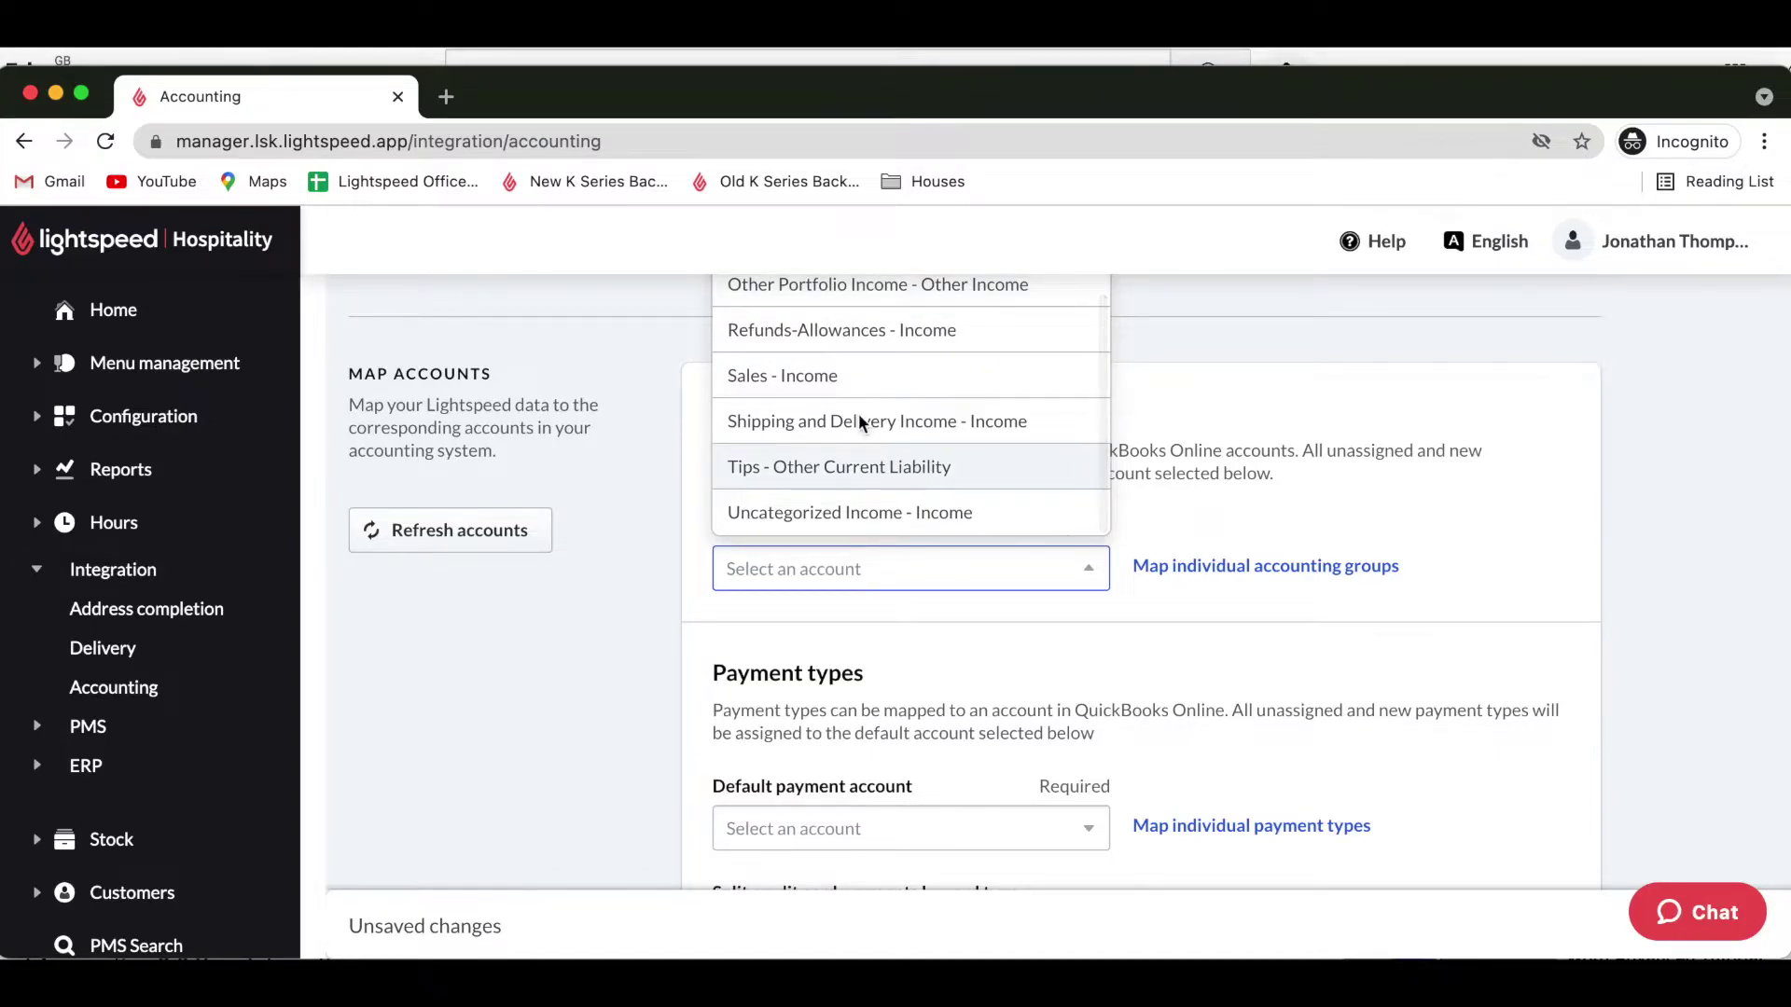
click(814, 377)
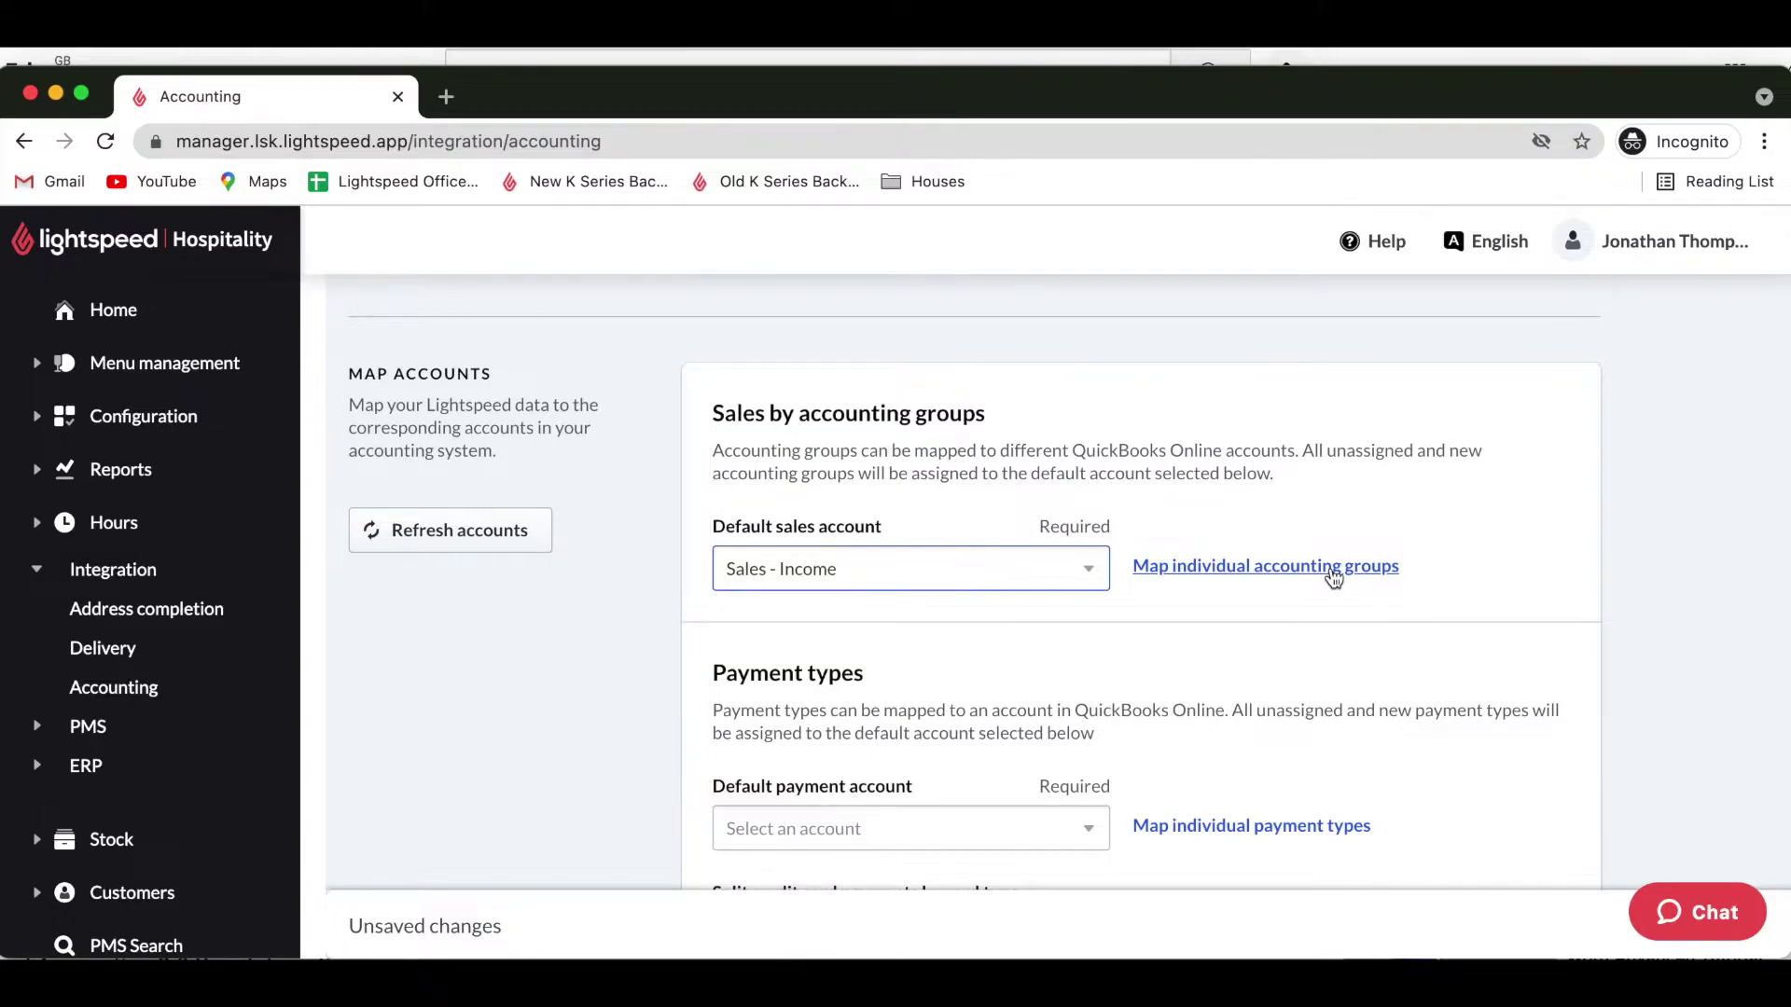
click(1333, 569)
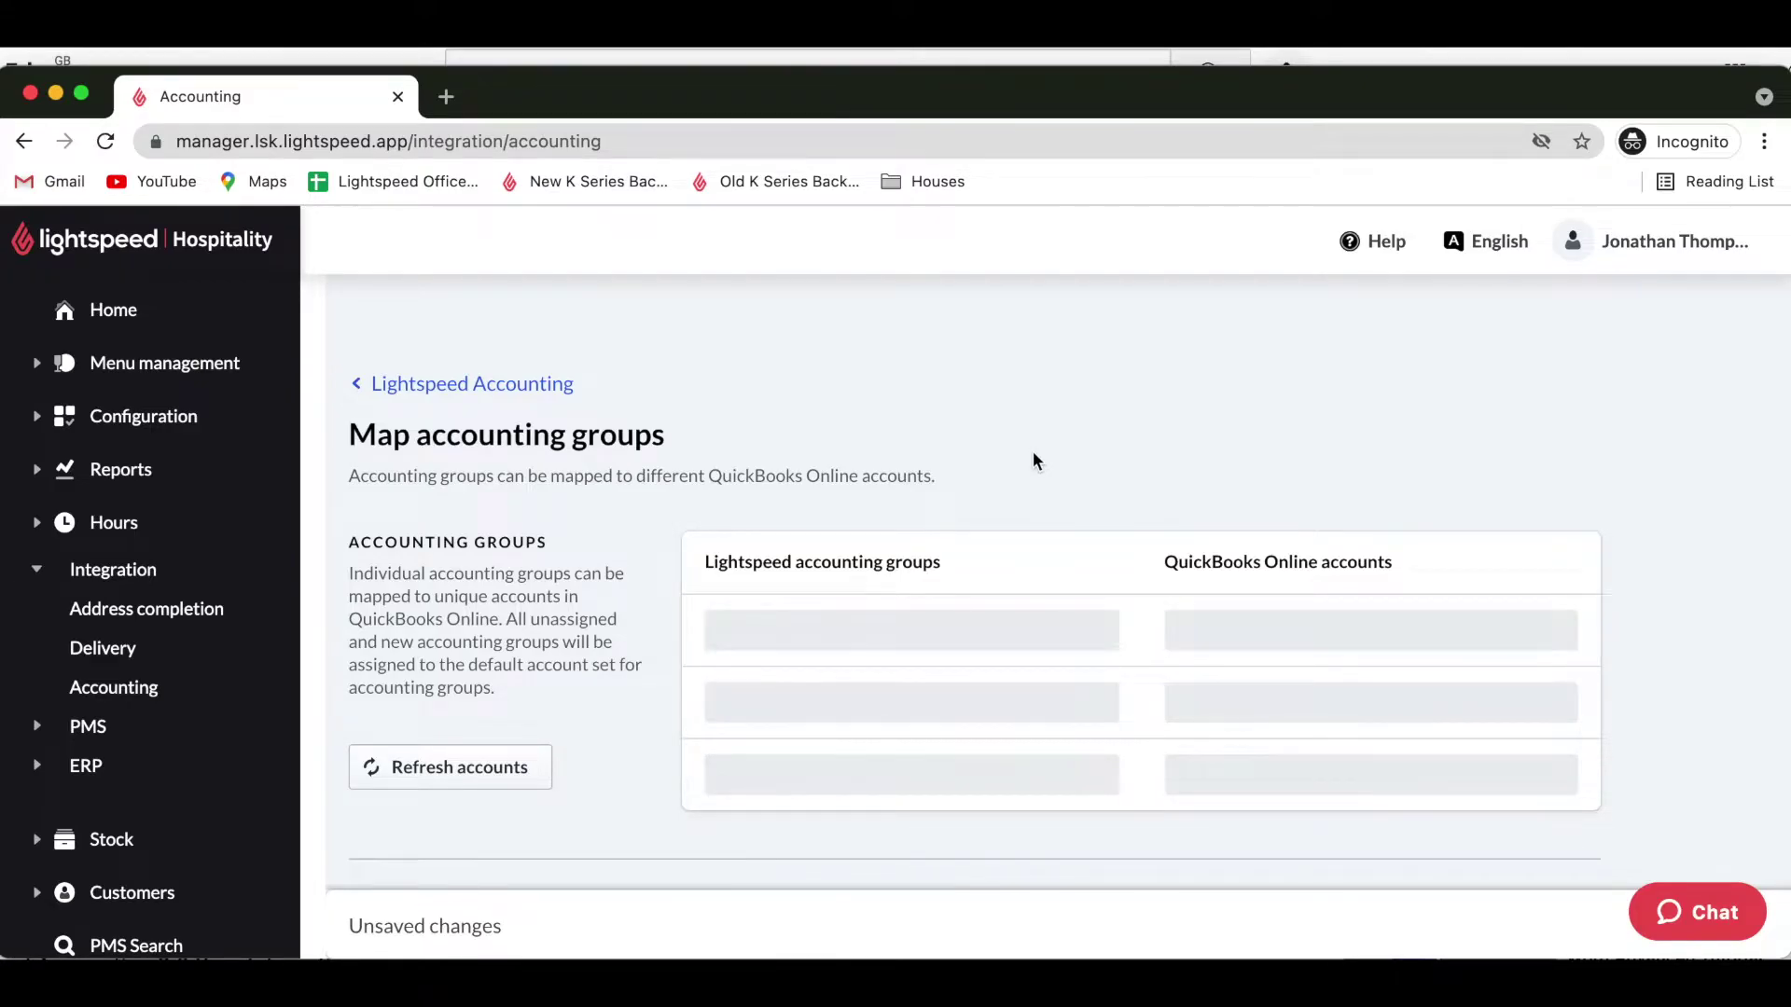
scroll(1032, 450, down, 5)
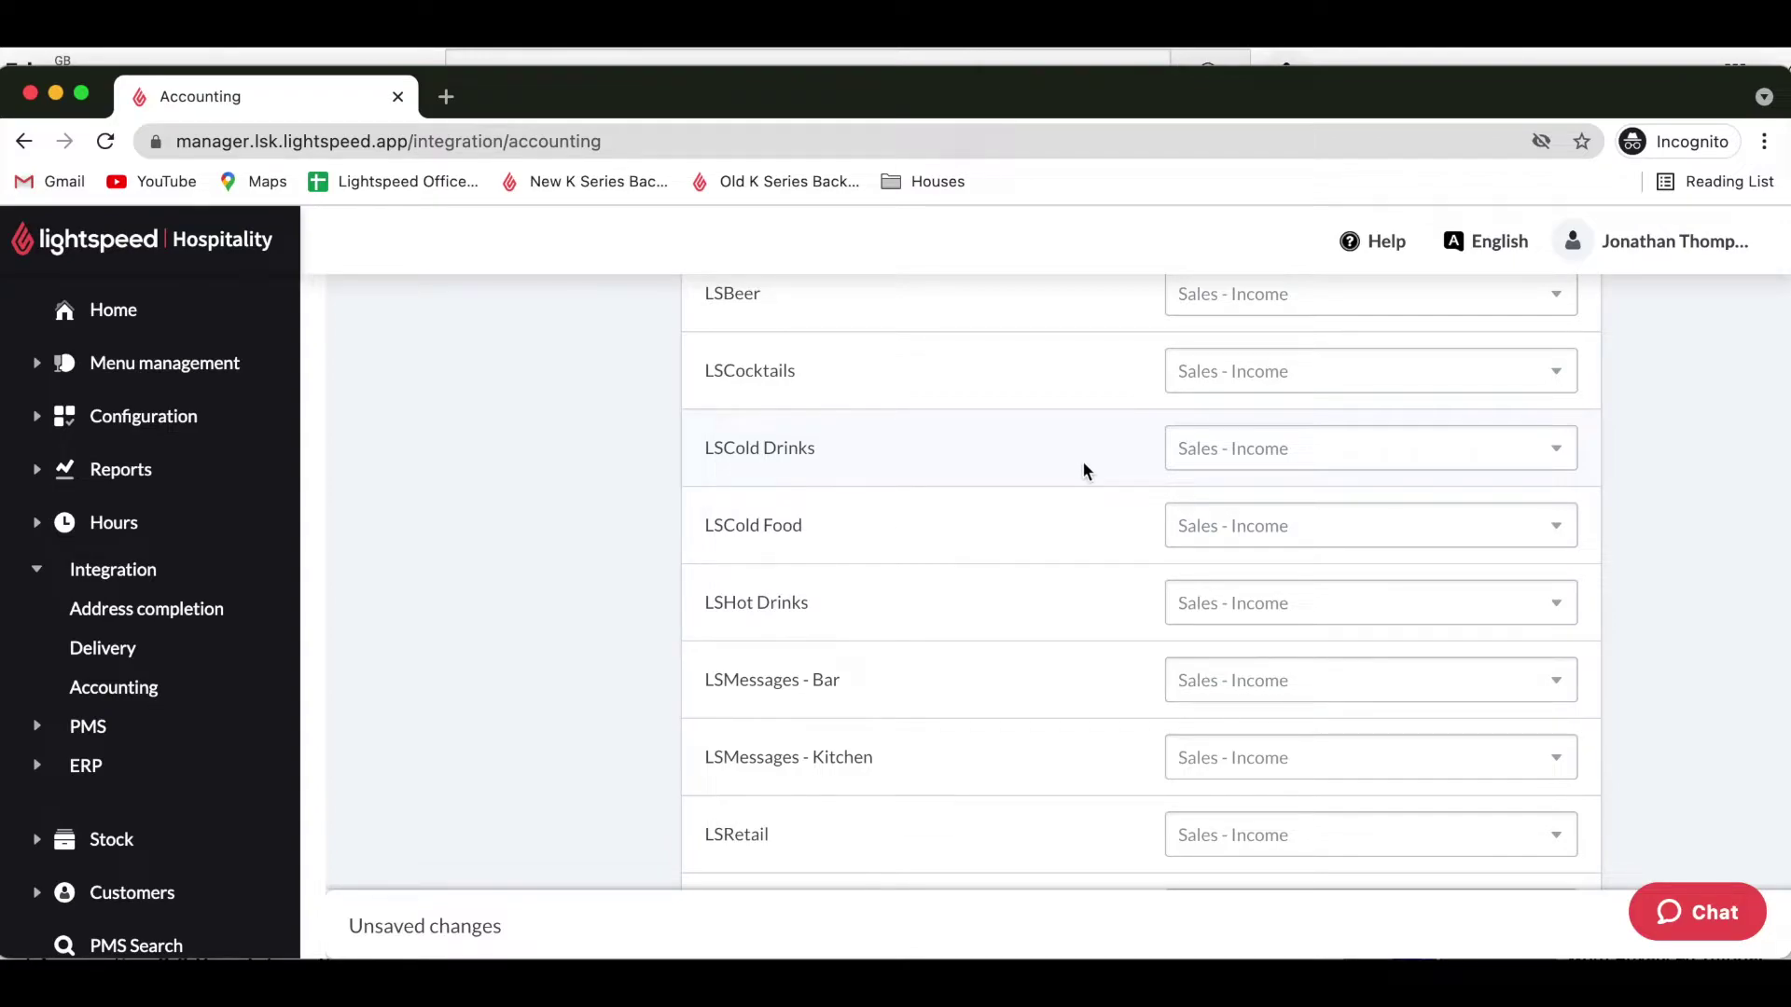
scroll(1082, 460, up, 3)
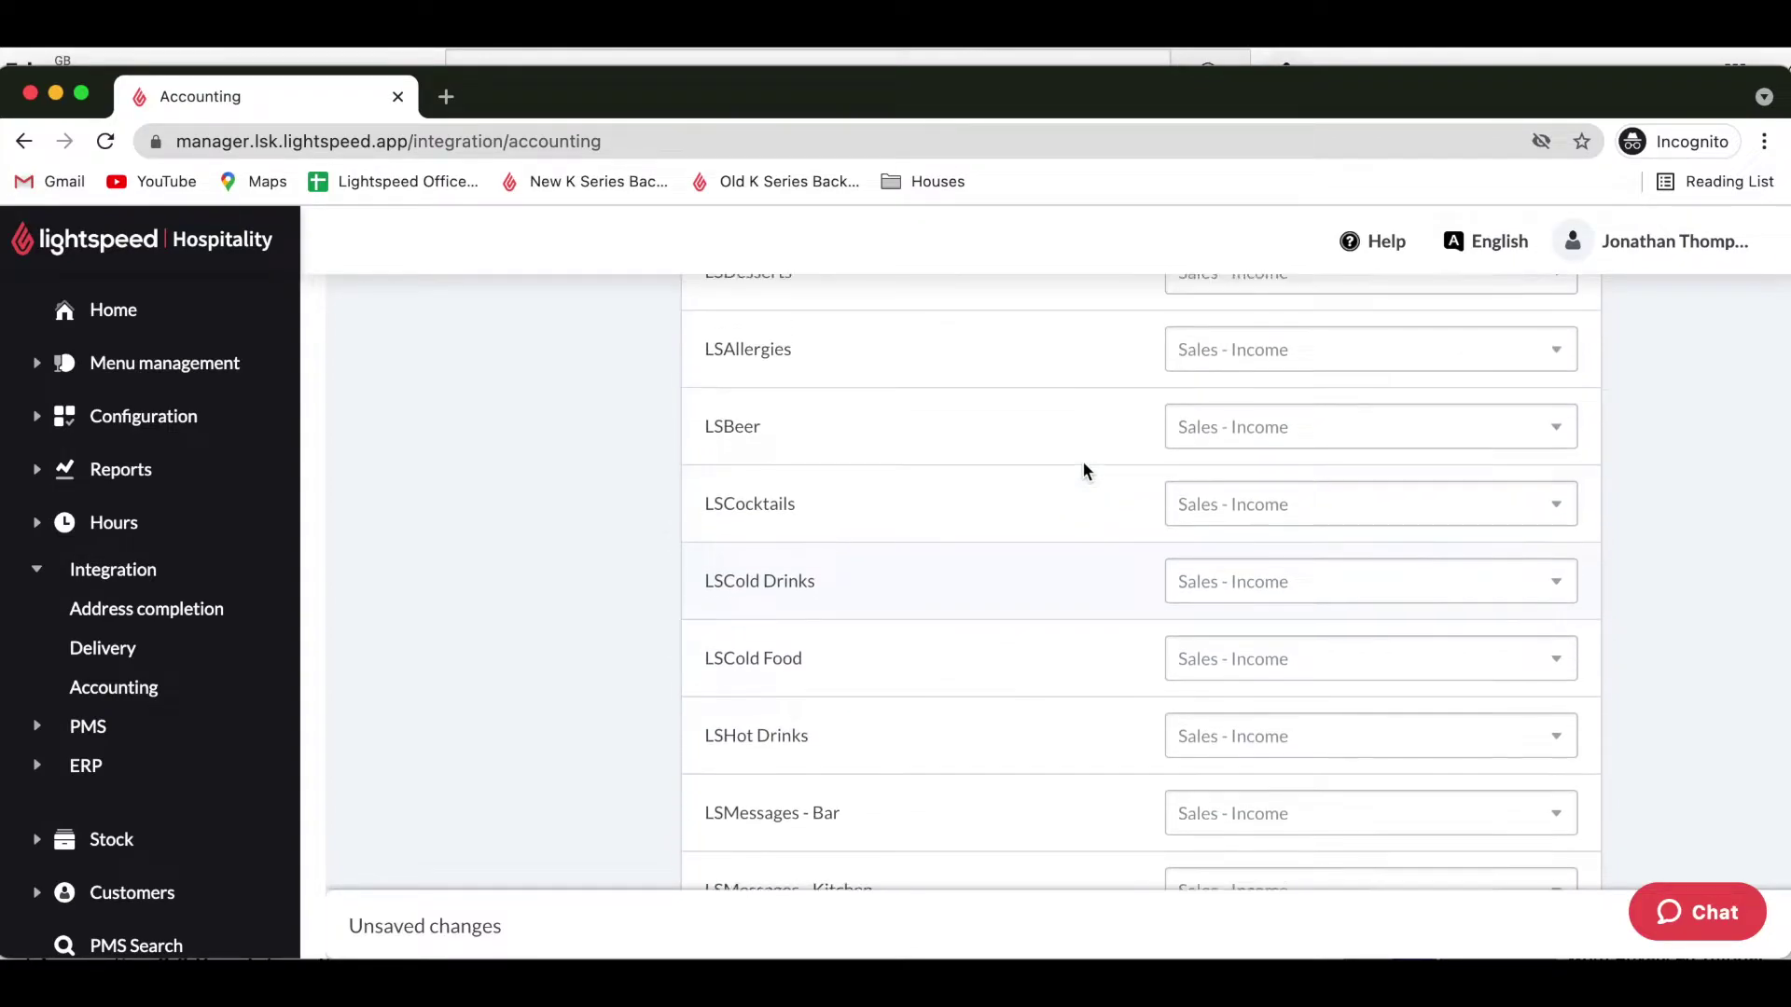
scroll(1082, 461, up, 4)
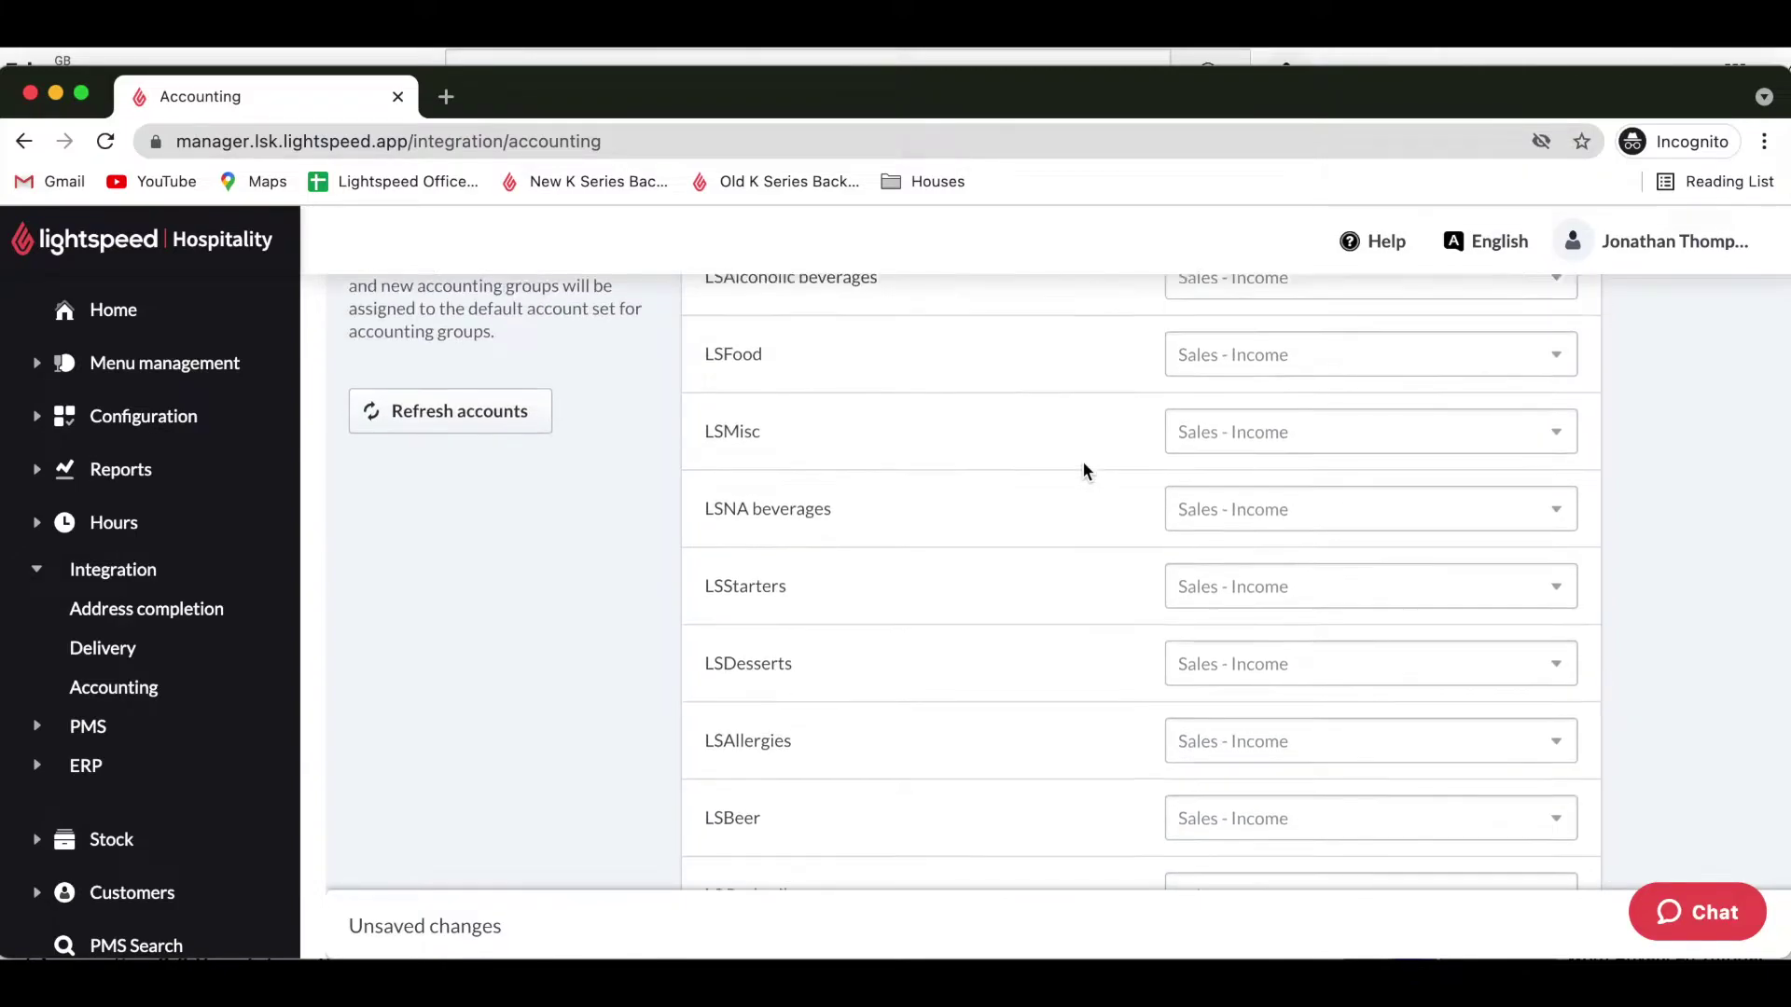
scroll(1082, 460, up, 2)
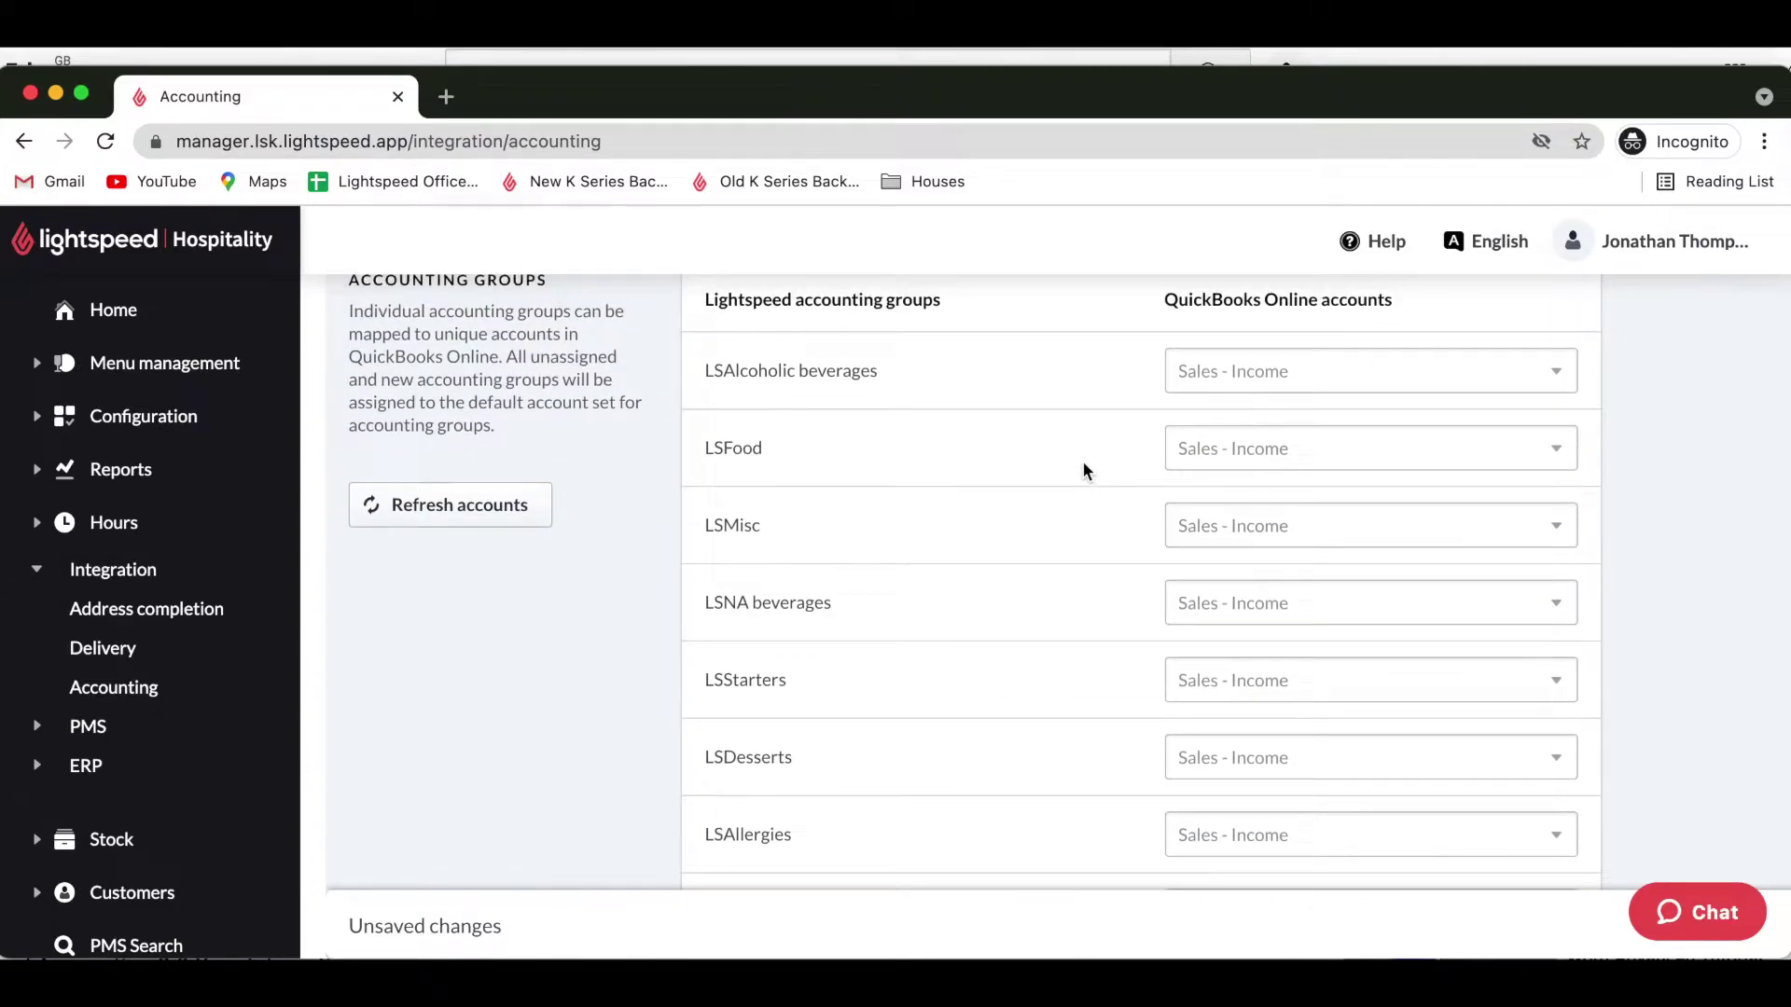
scroll(1082, 461, up, 3)
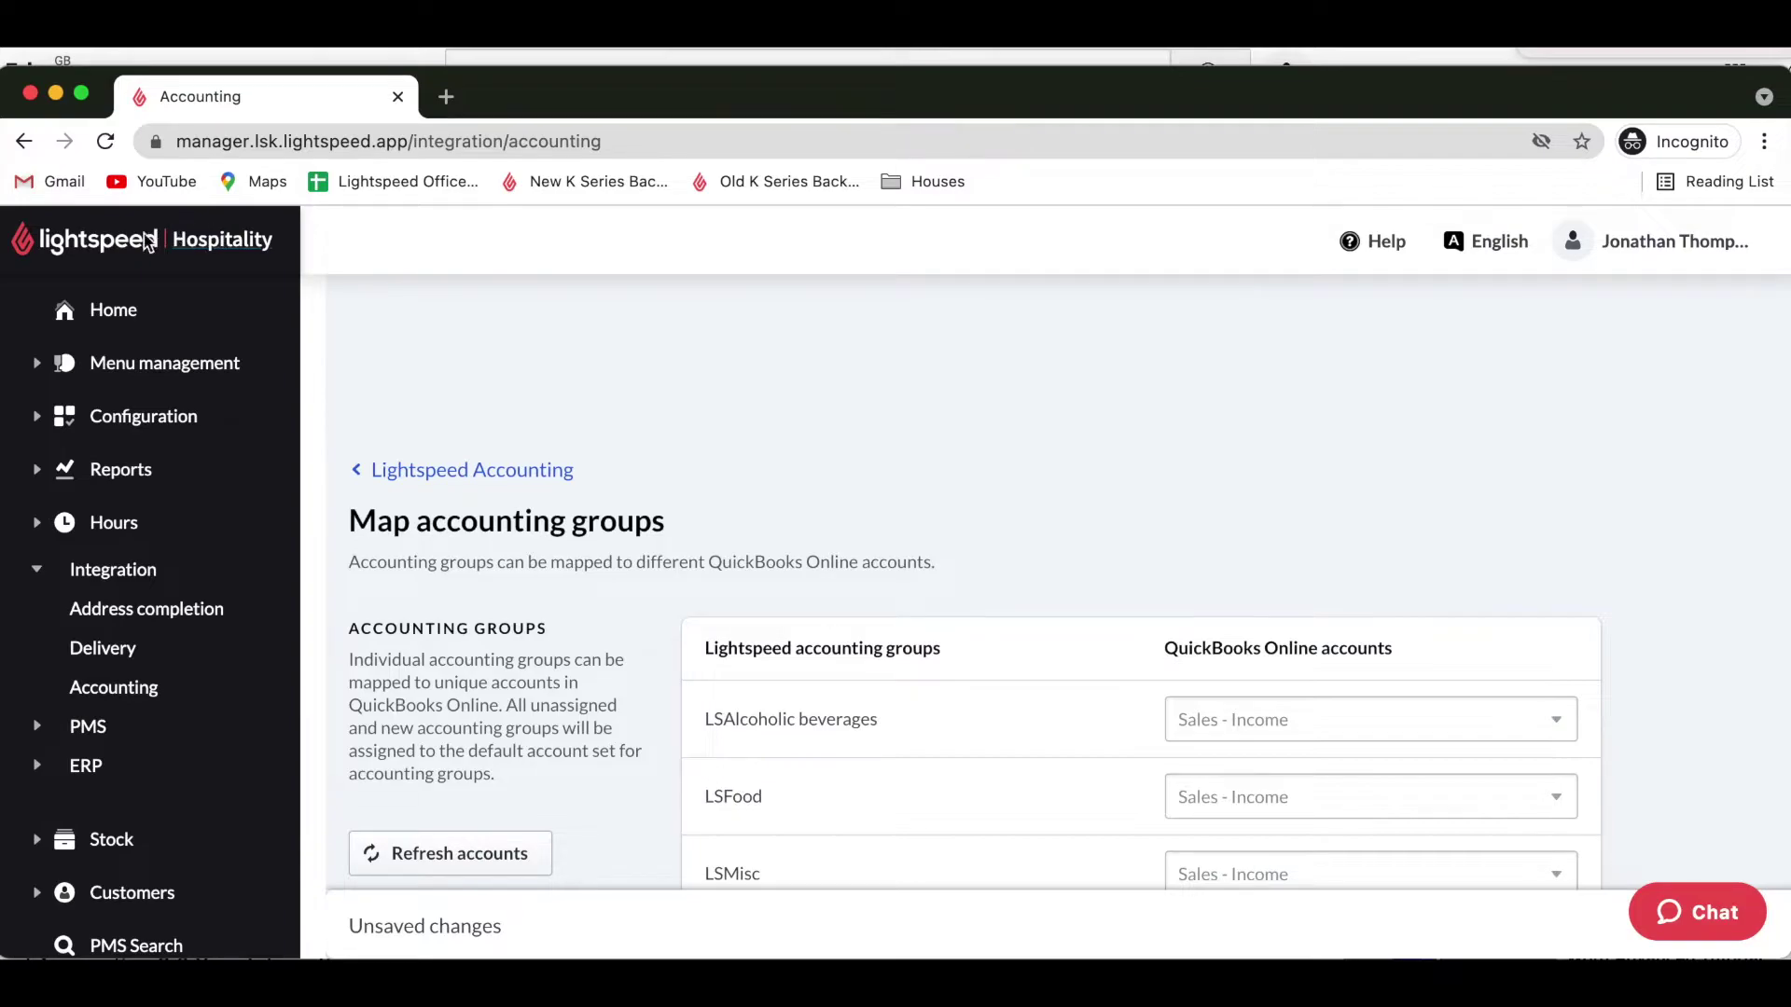
Back on the Accounting page, set the default payment account to Default Payment Account - Payments.
click(24, 147)
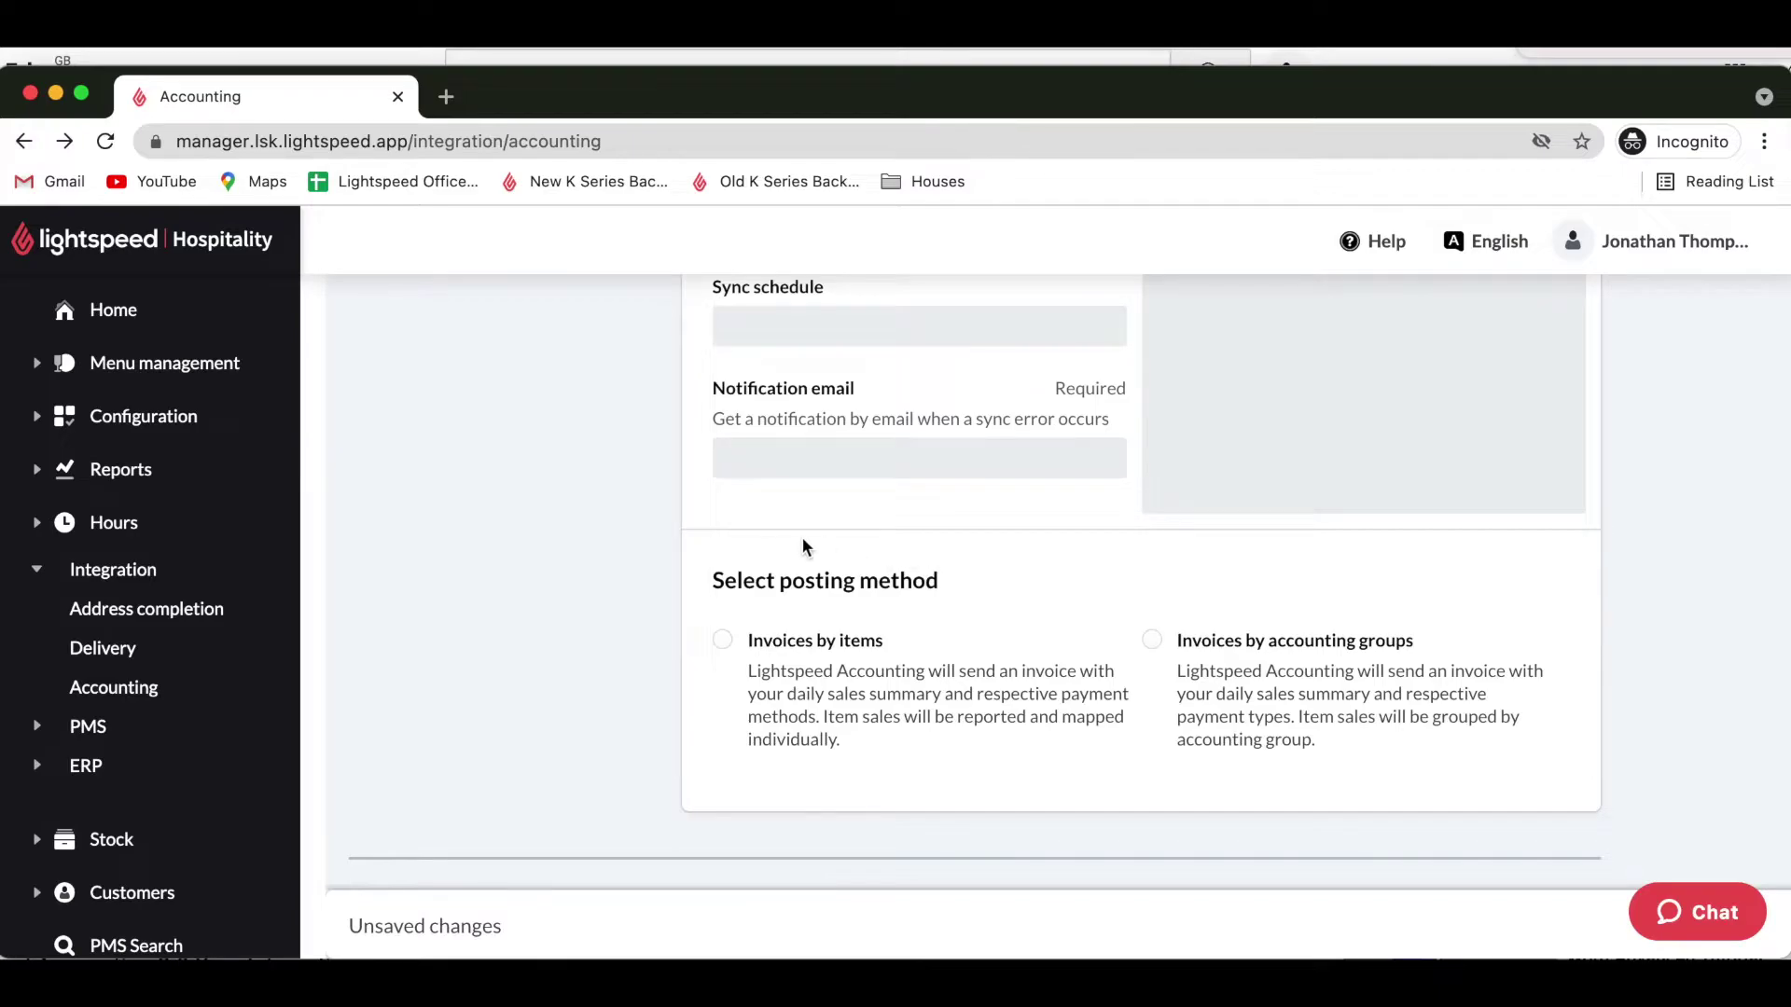
scroll(718, 528, down, 6)
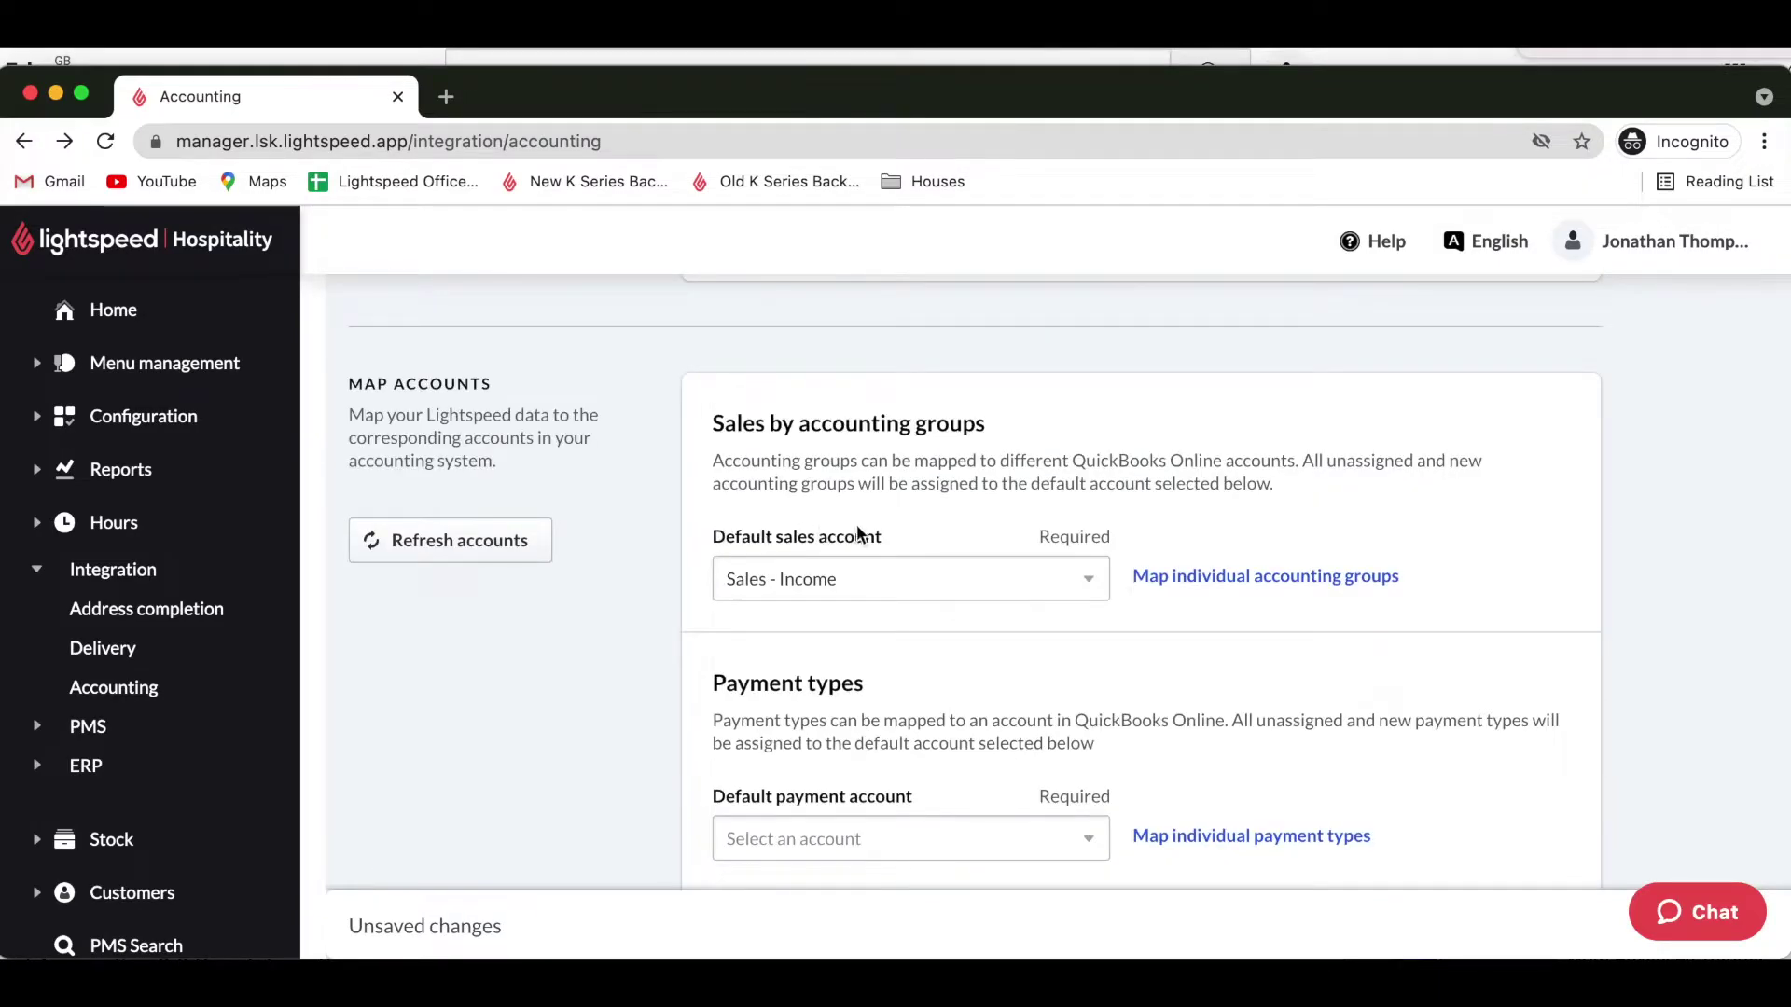
scroll(949, 614, down, 1)
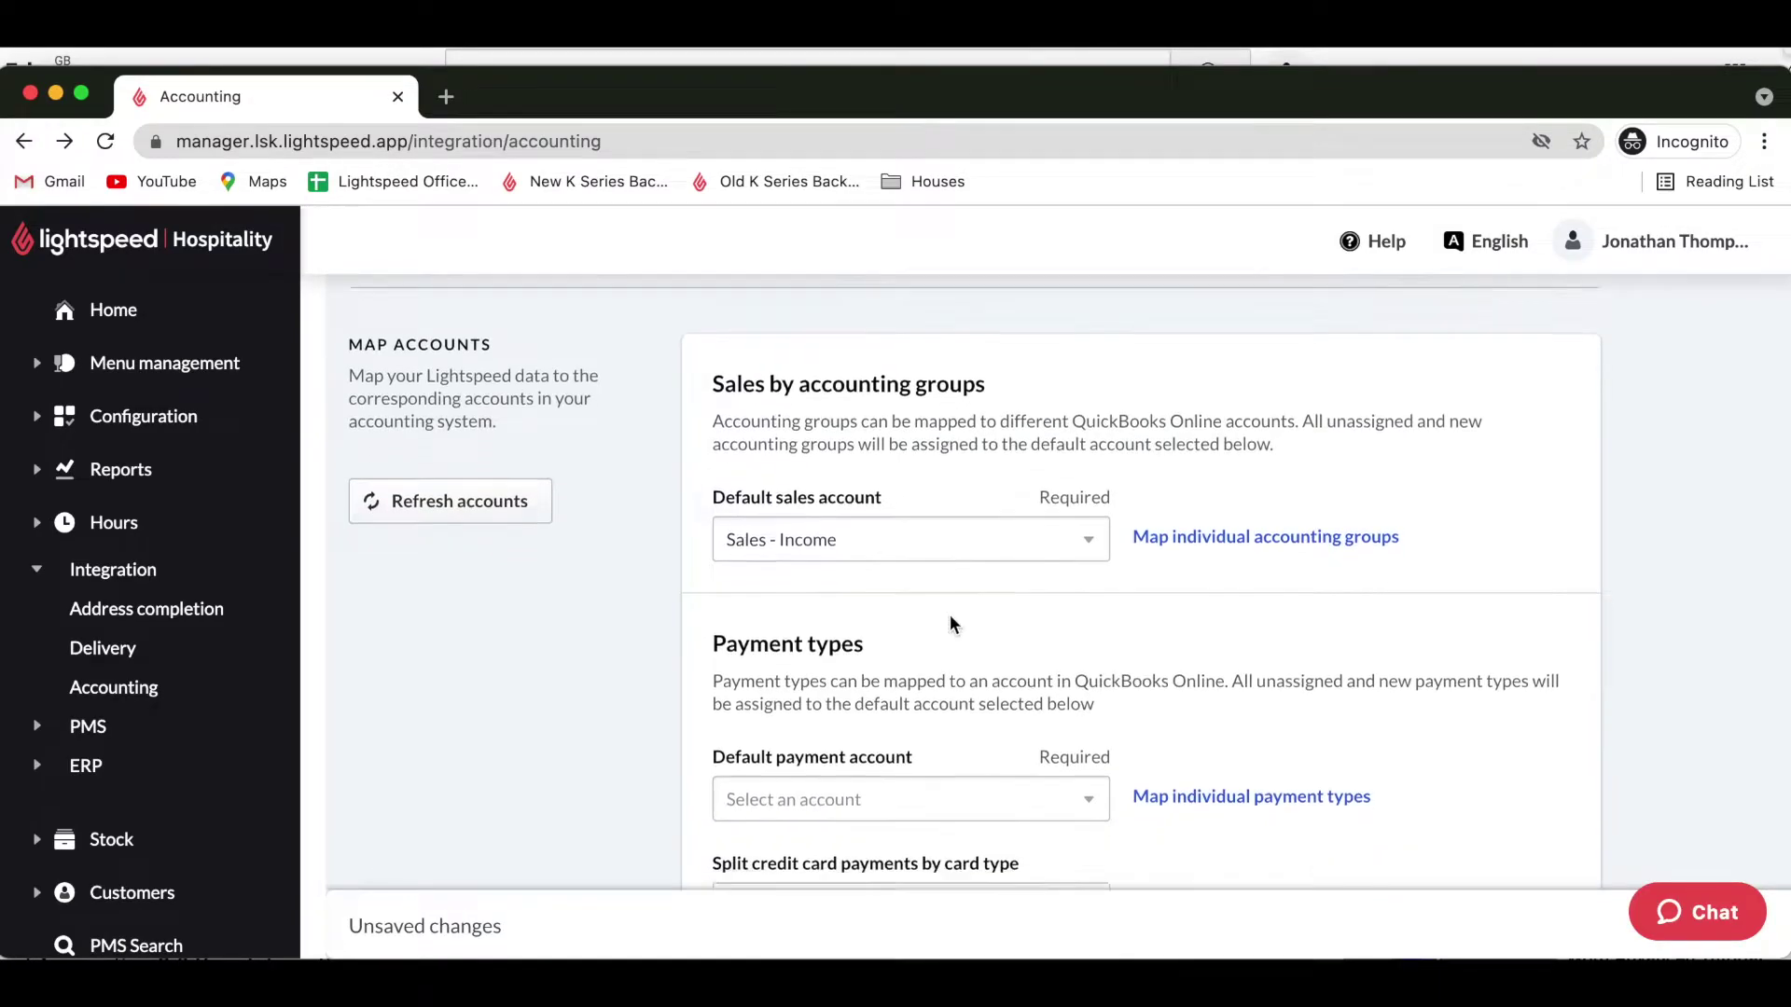
scroll(949, 614, up, 2)
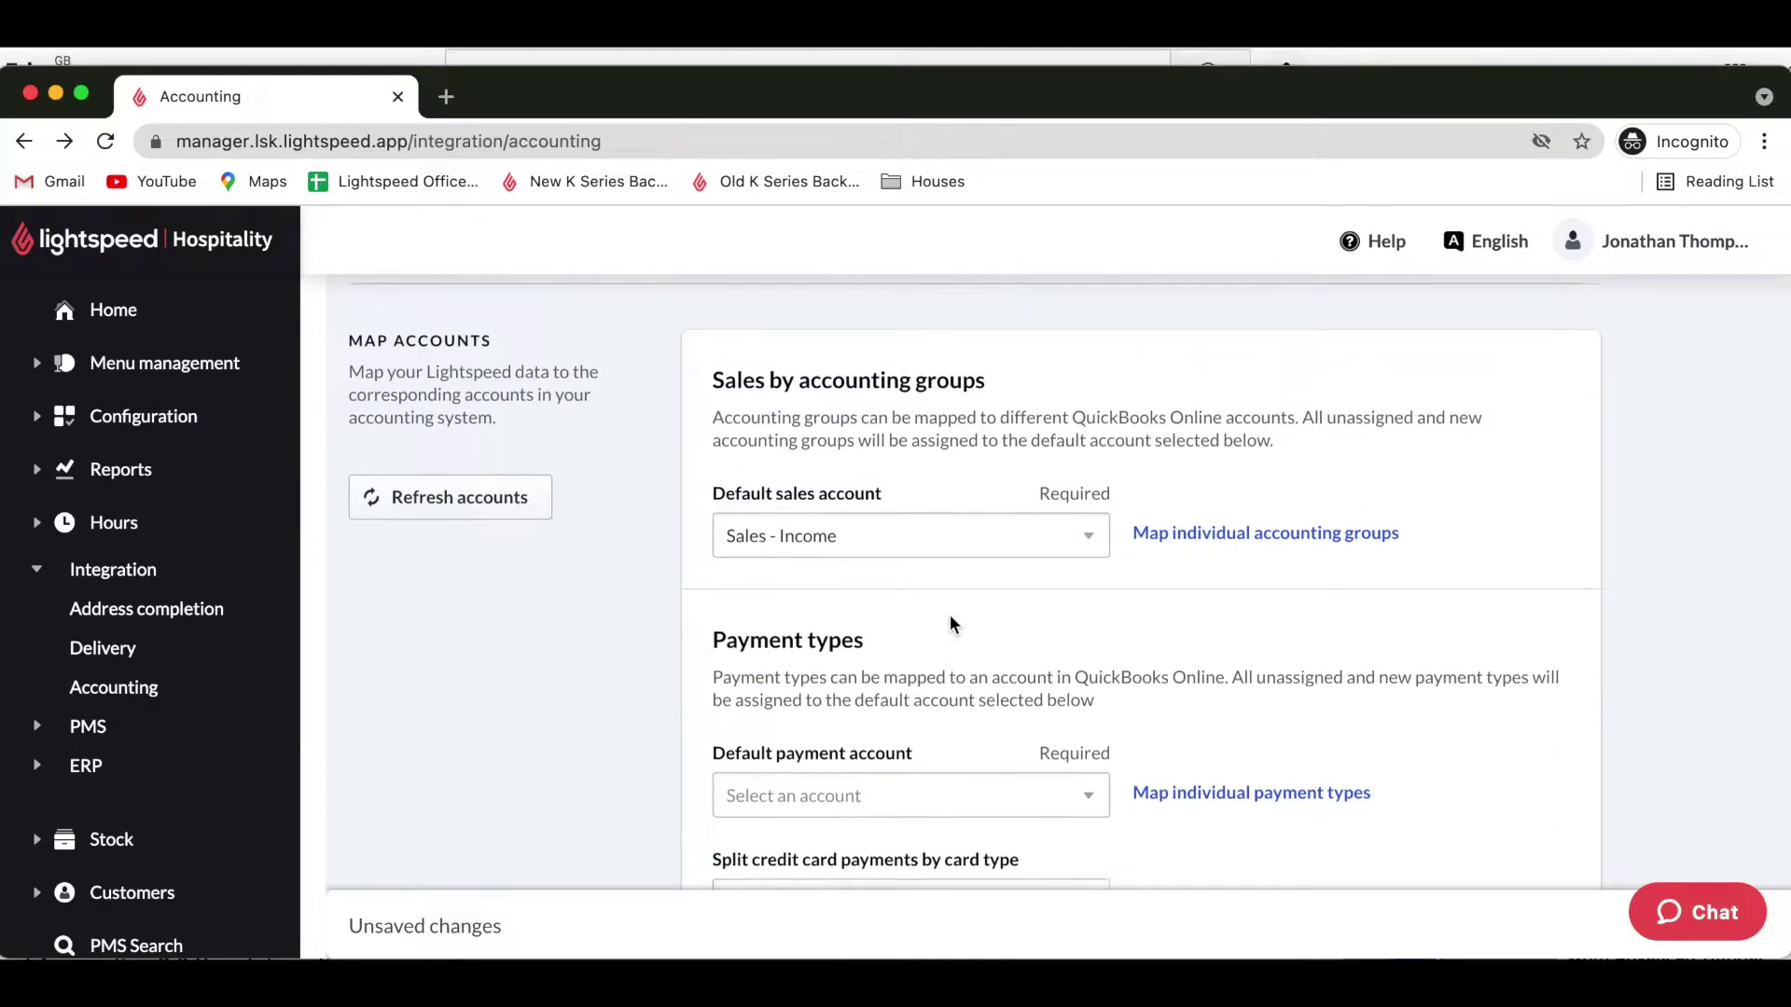
scroll(950, 615, up, 1)
scroll(949, 615, down, 3)
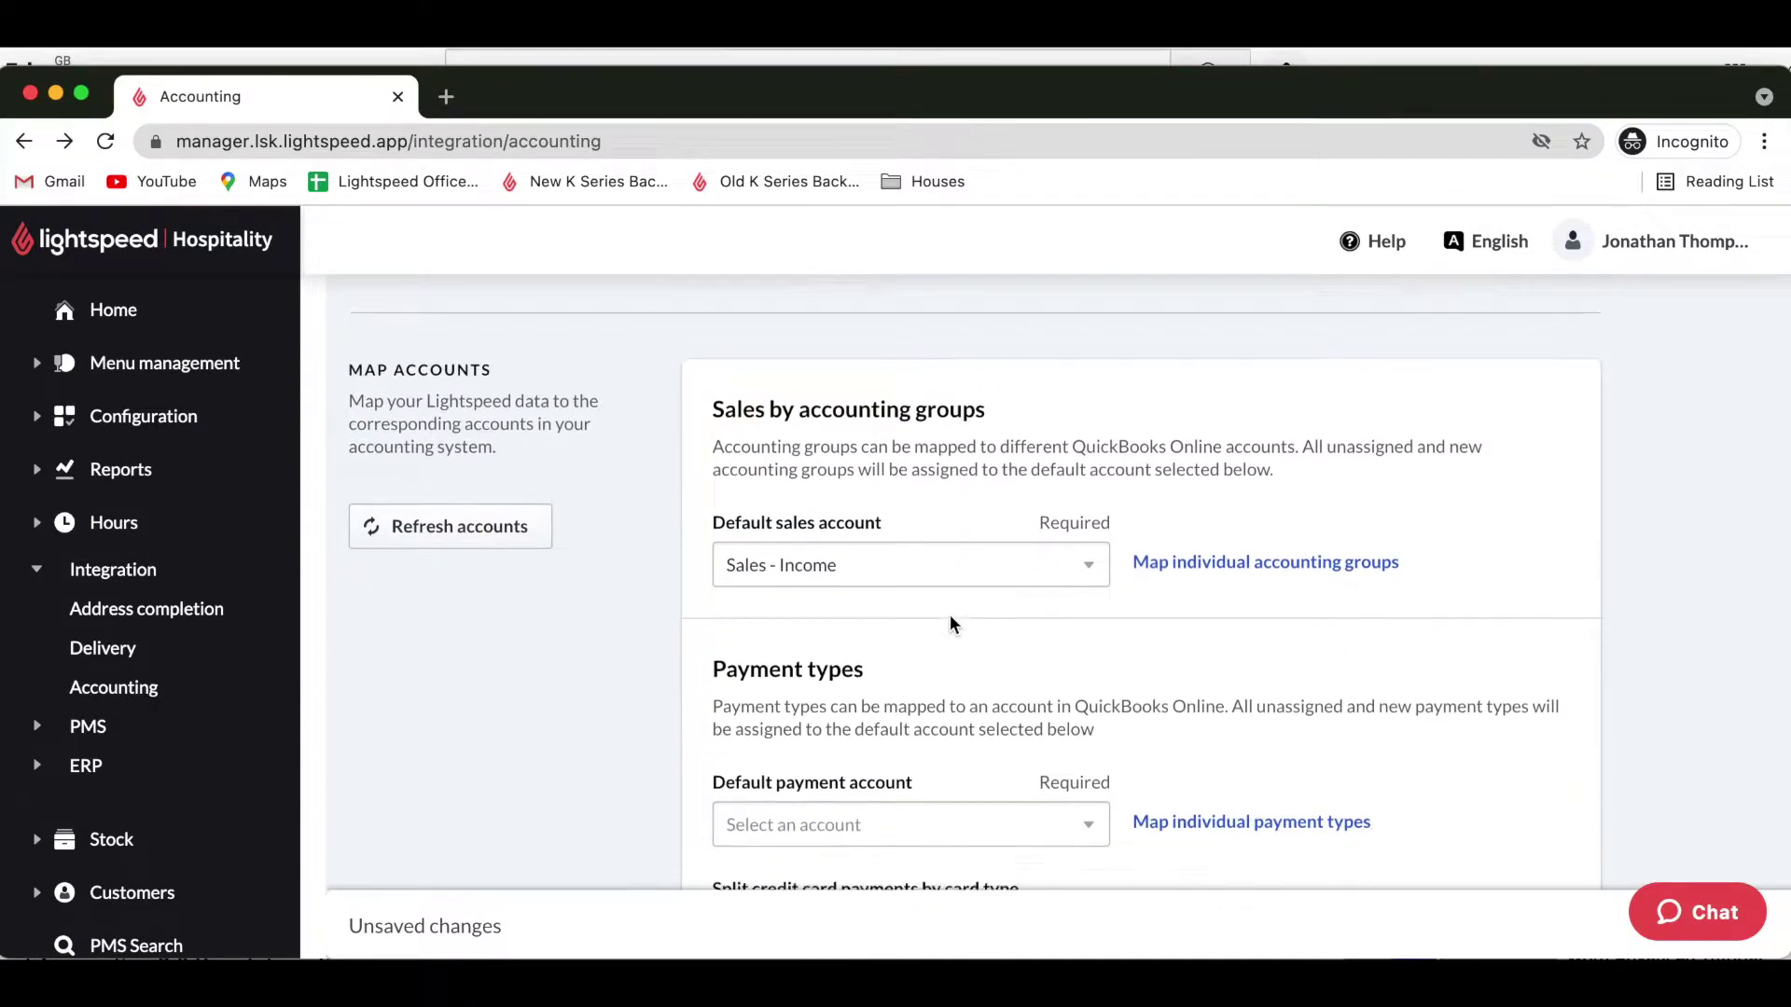
scroll(950, 616, down, 3)
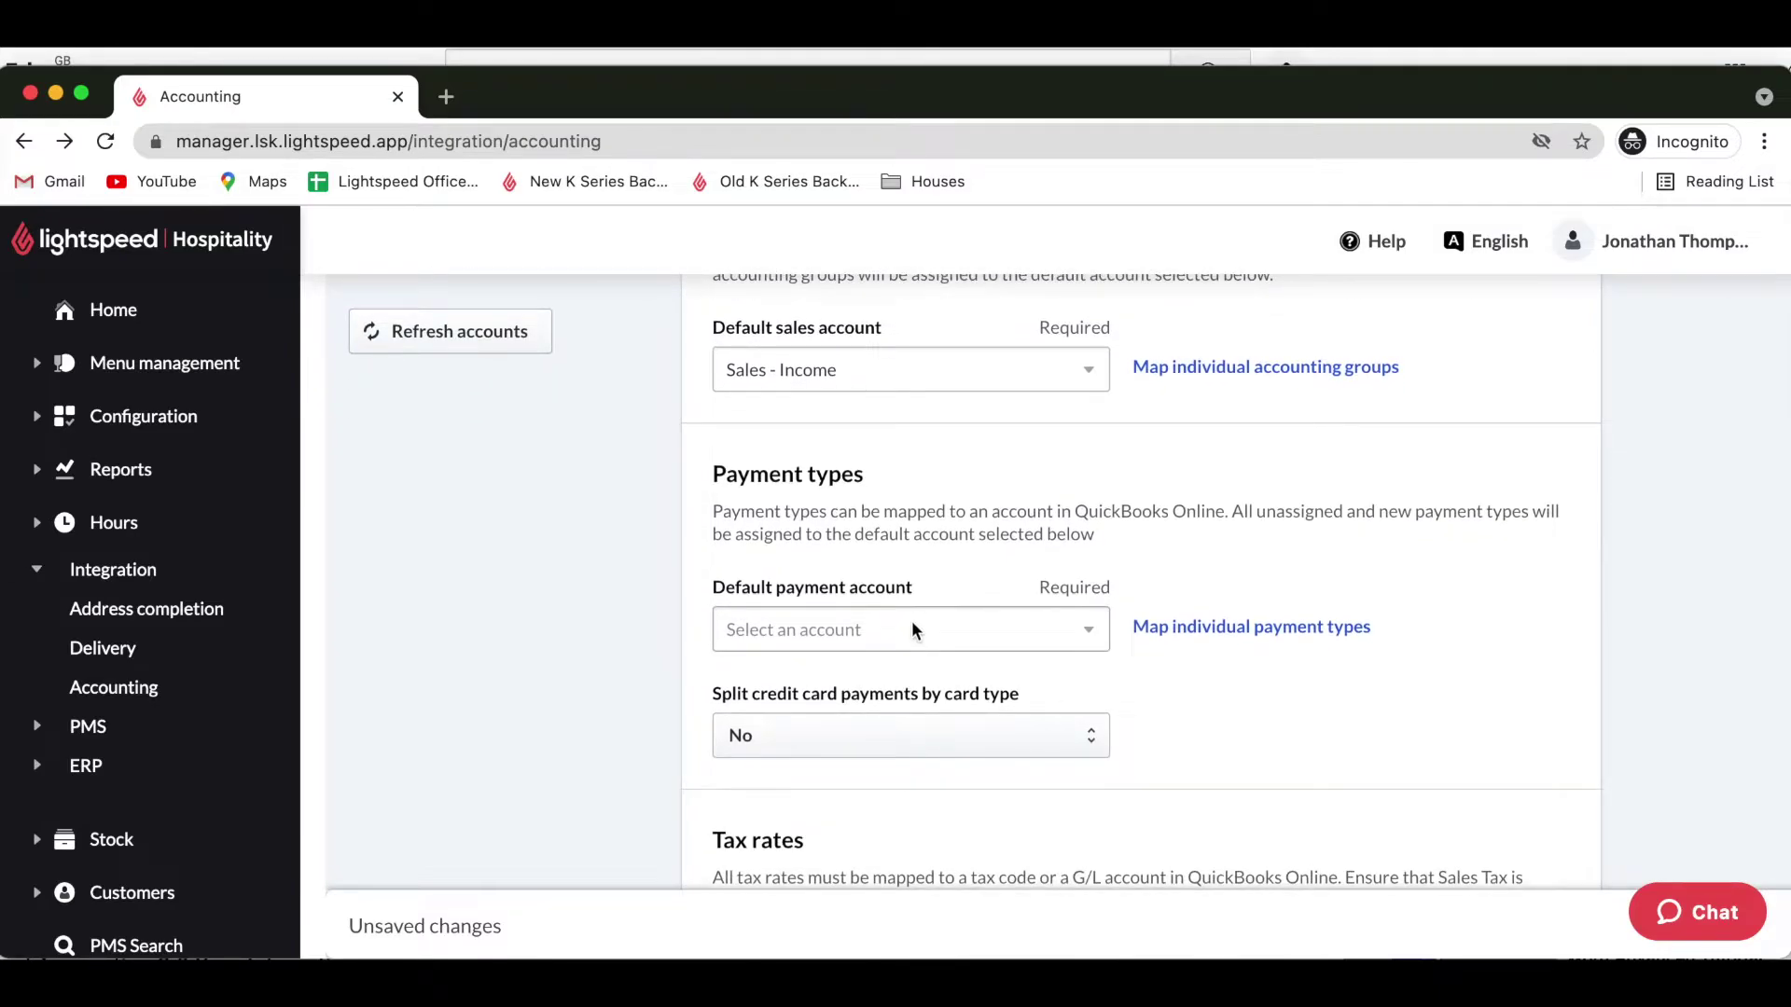
click(914, 631)
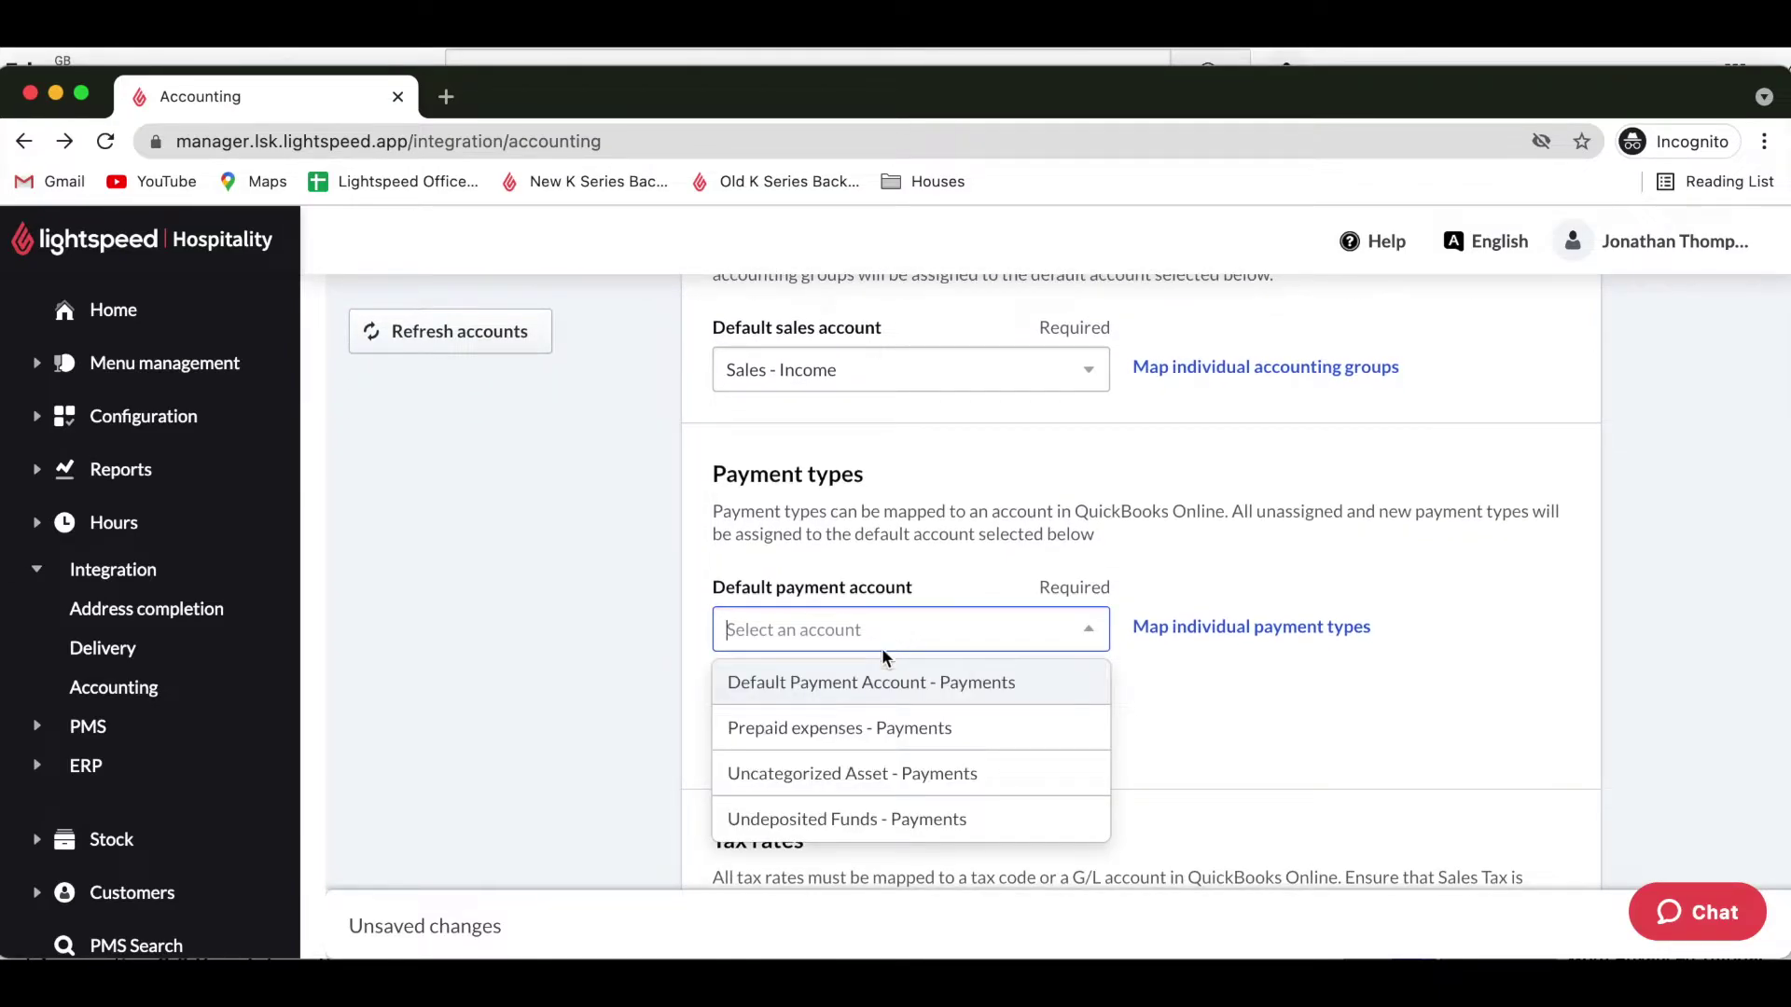
click(863, 684)
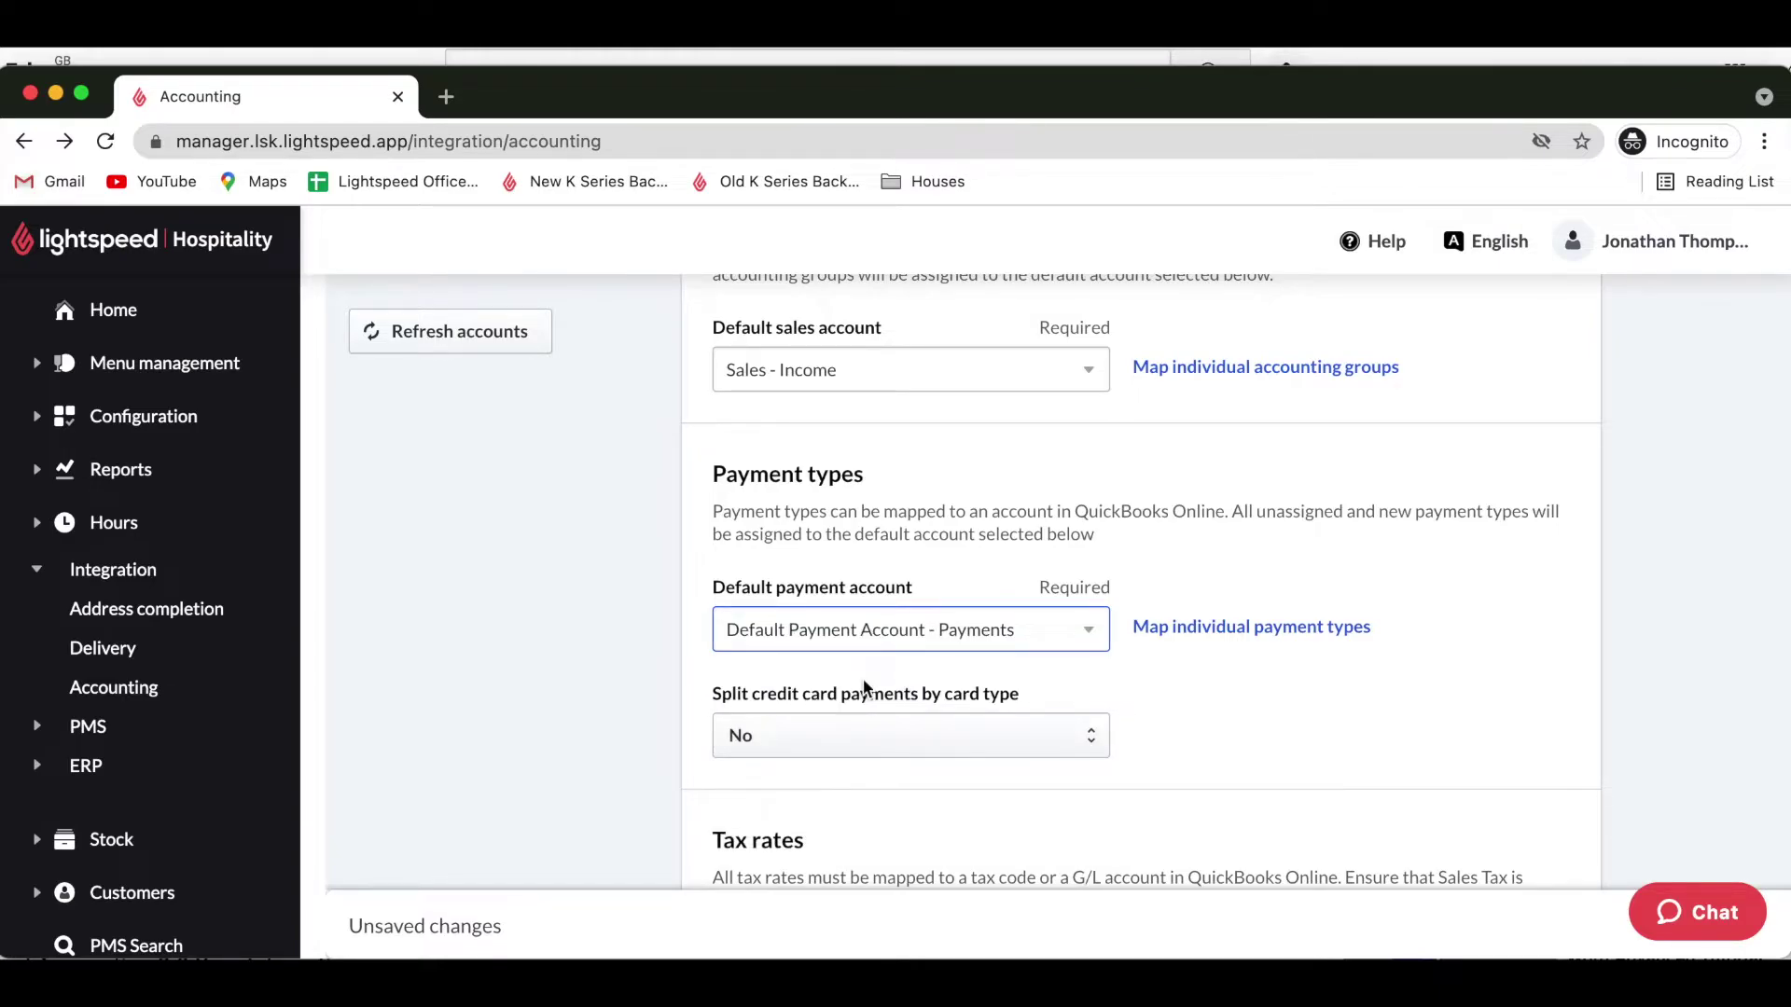
Review the Map payment types page, with every payment type on Default Payment Account - Payments.
click(1332, 631)
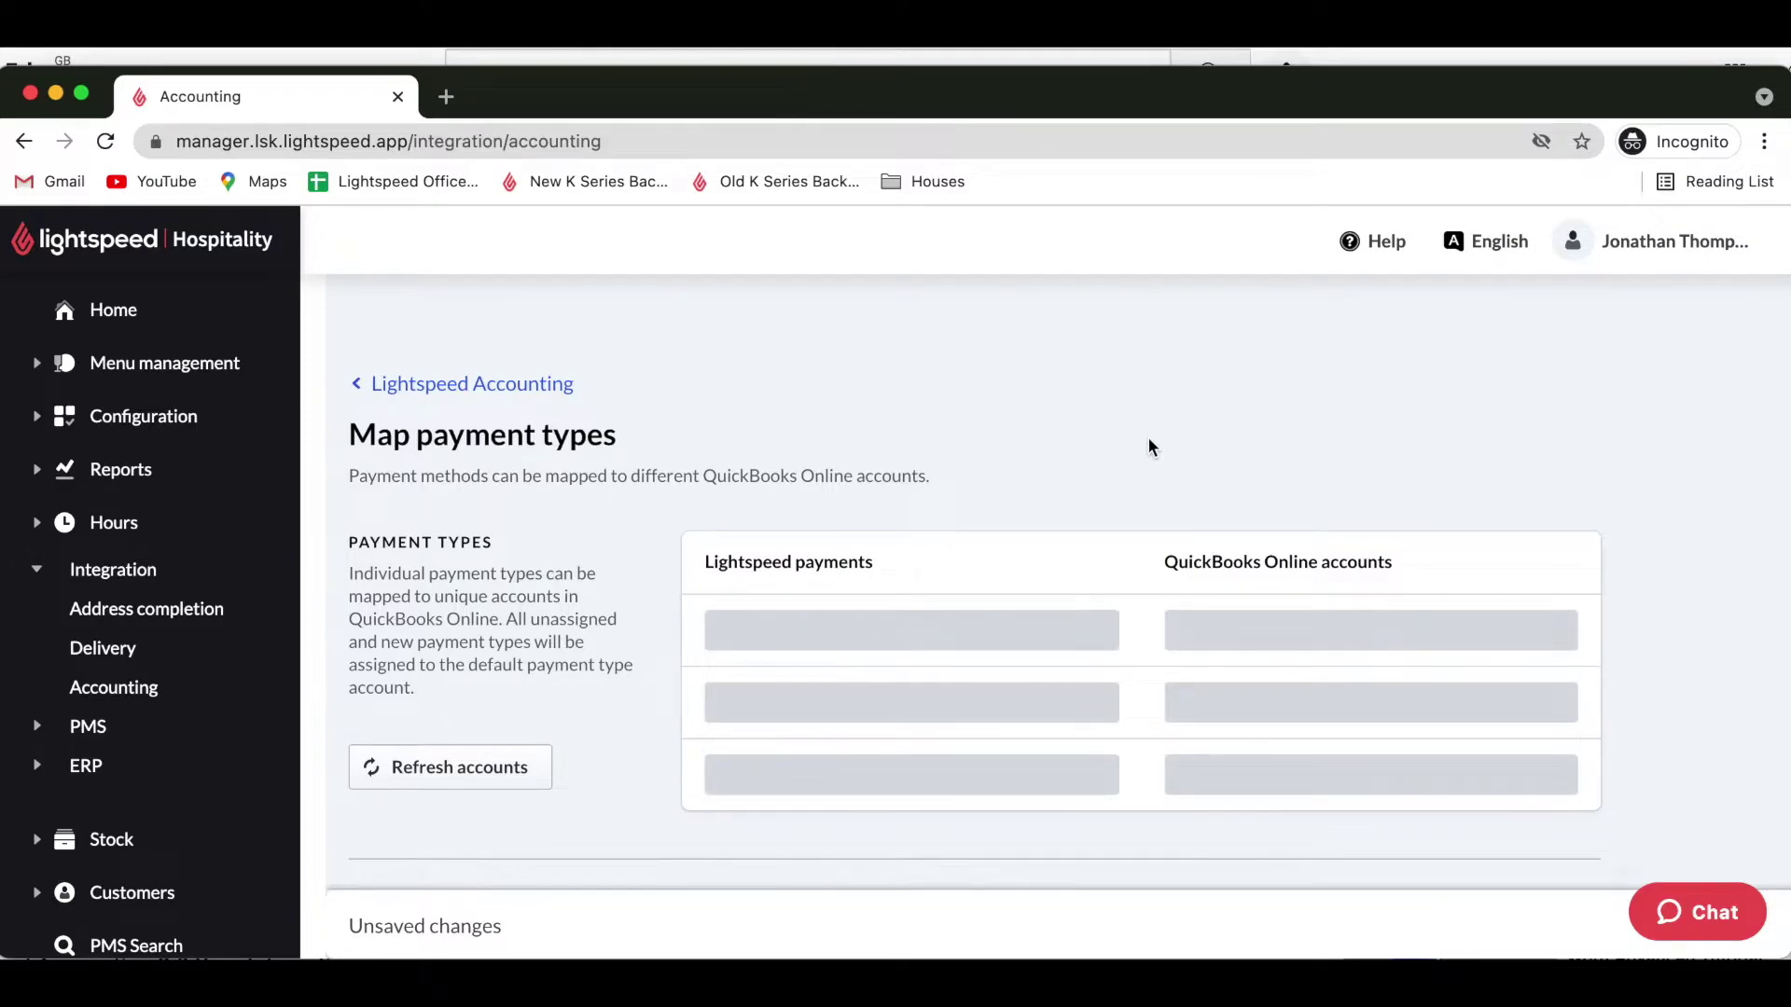
scroll(1149, 446, down, 5)
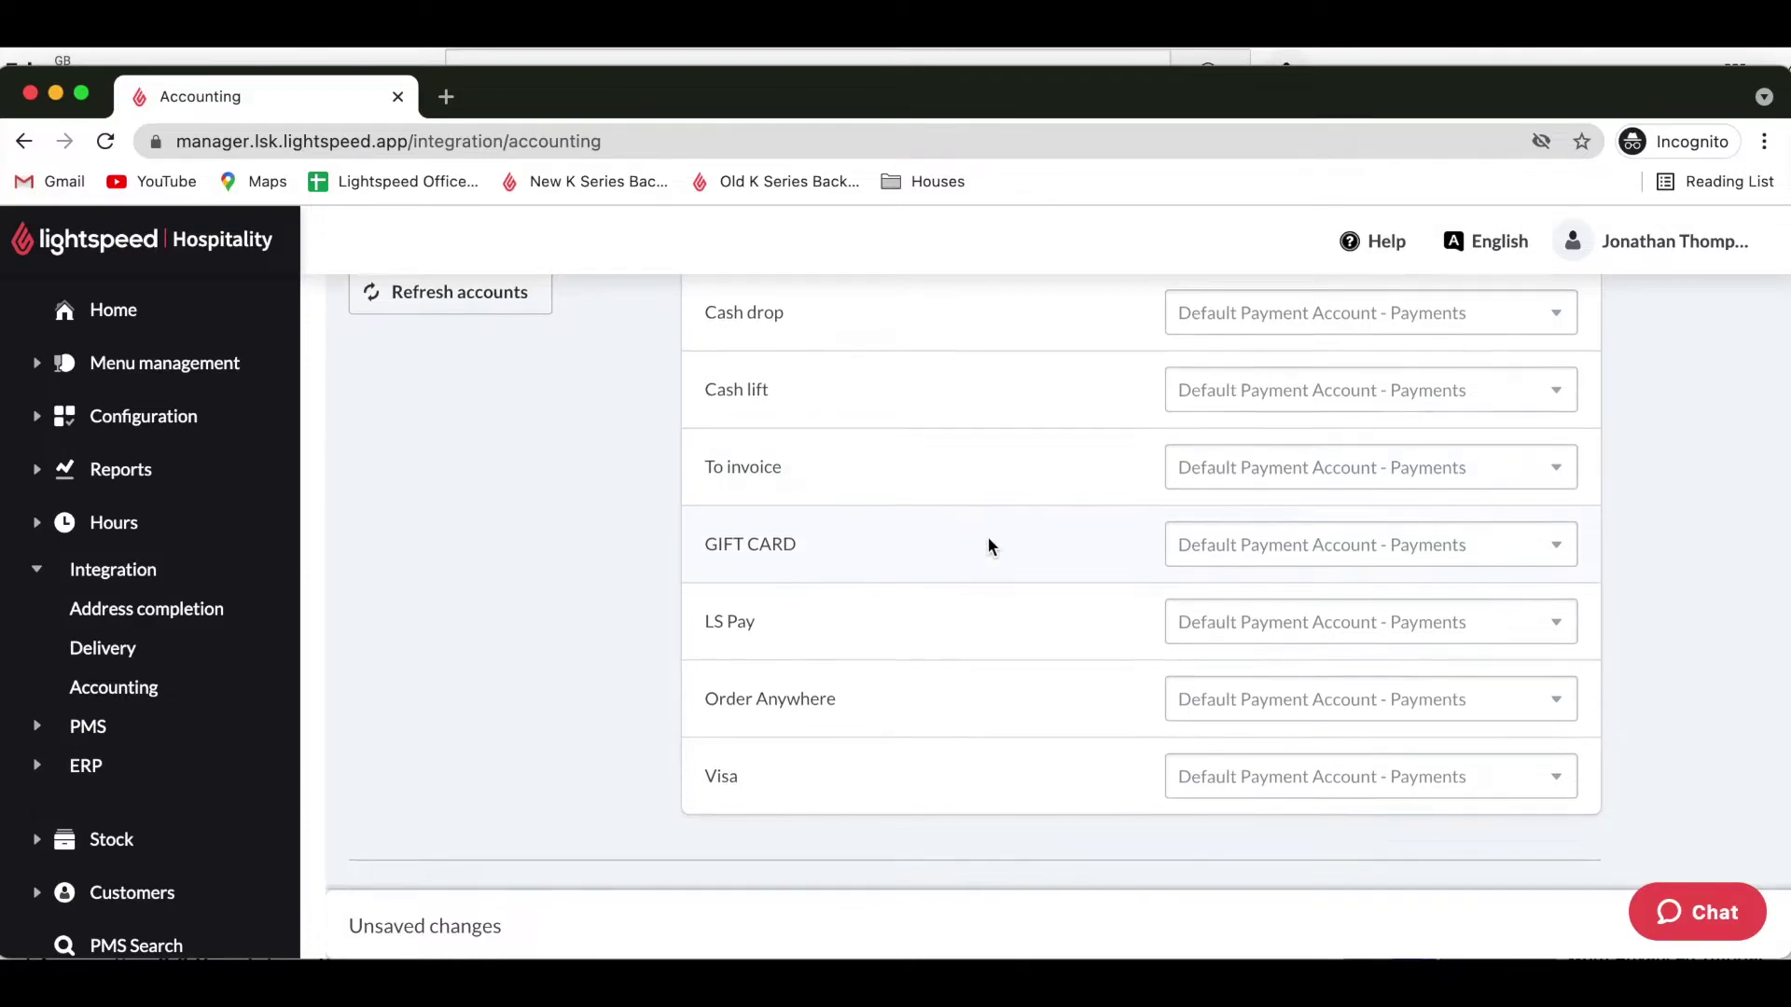
scroll(990, 545, up, 3)
scroll(989, 546, up, 3)
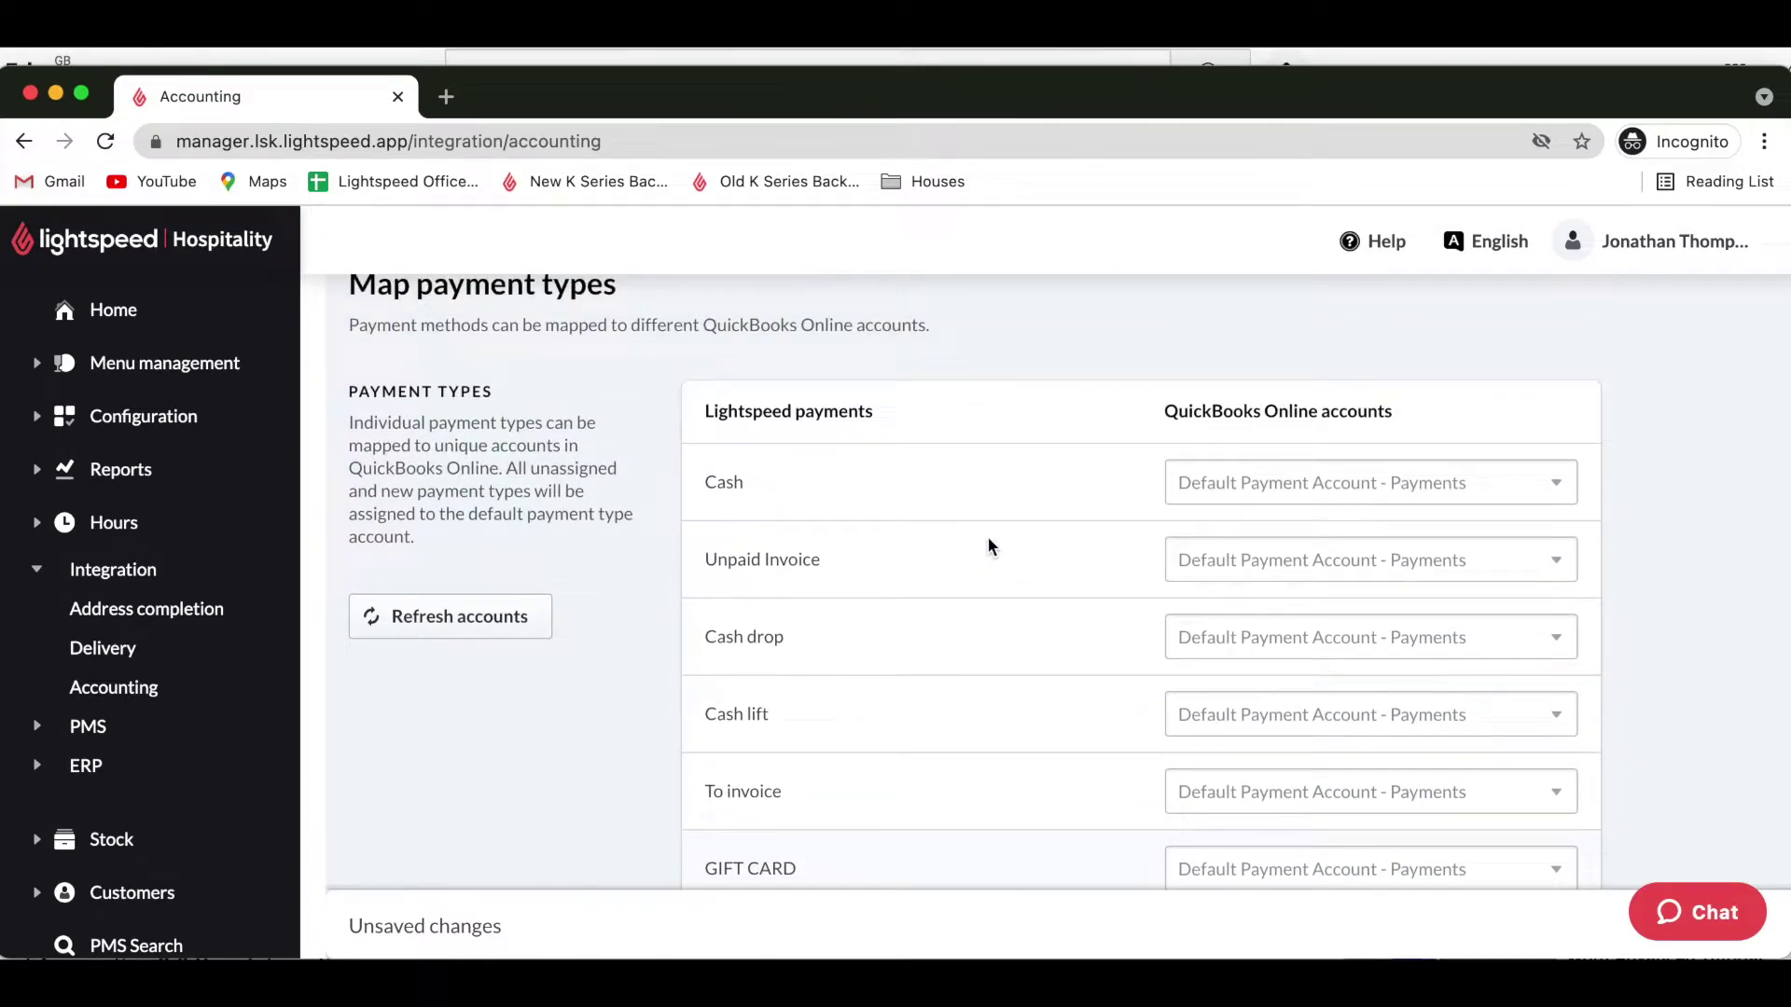
scroll(987, 539, up, 1)
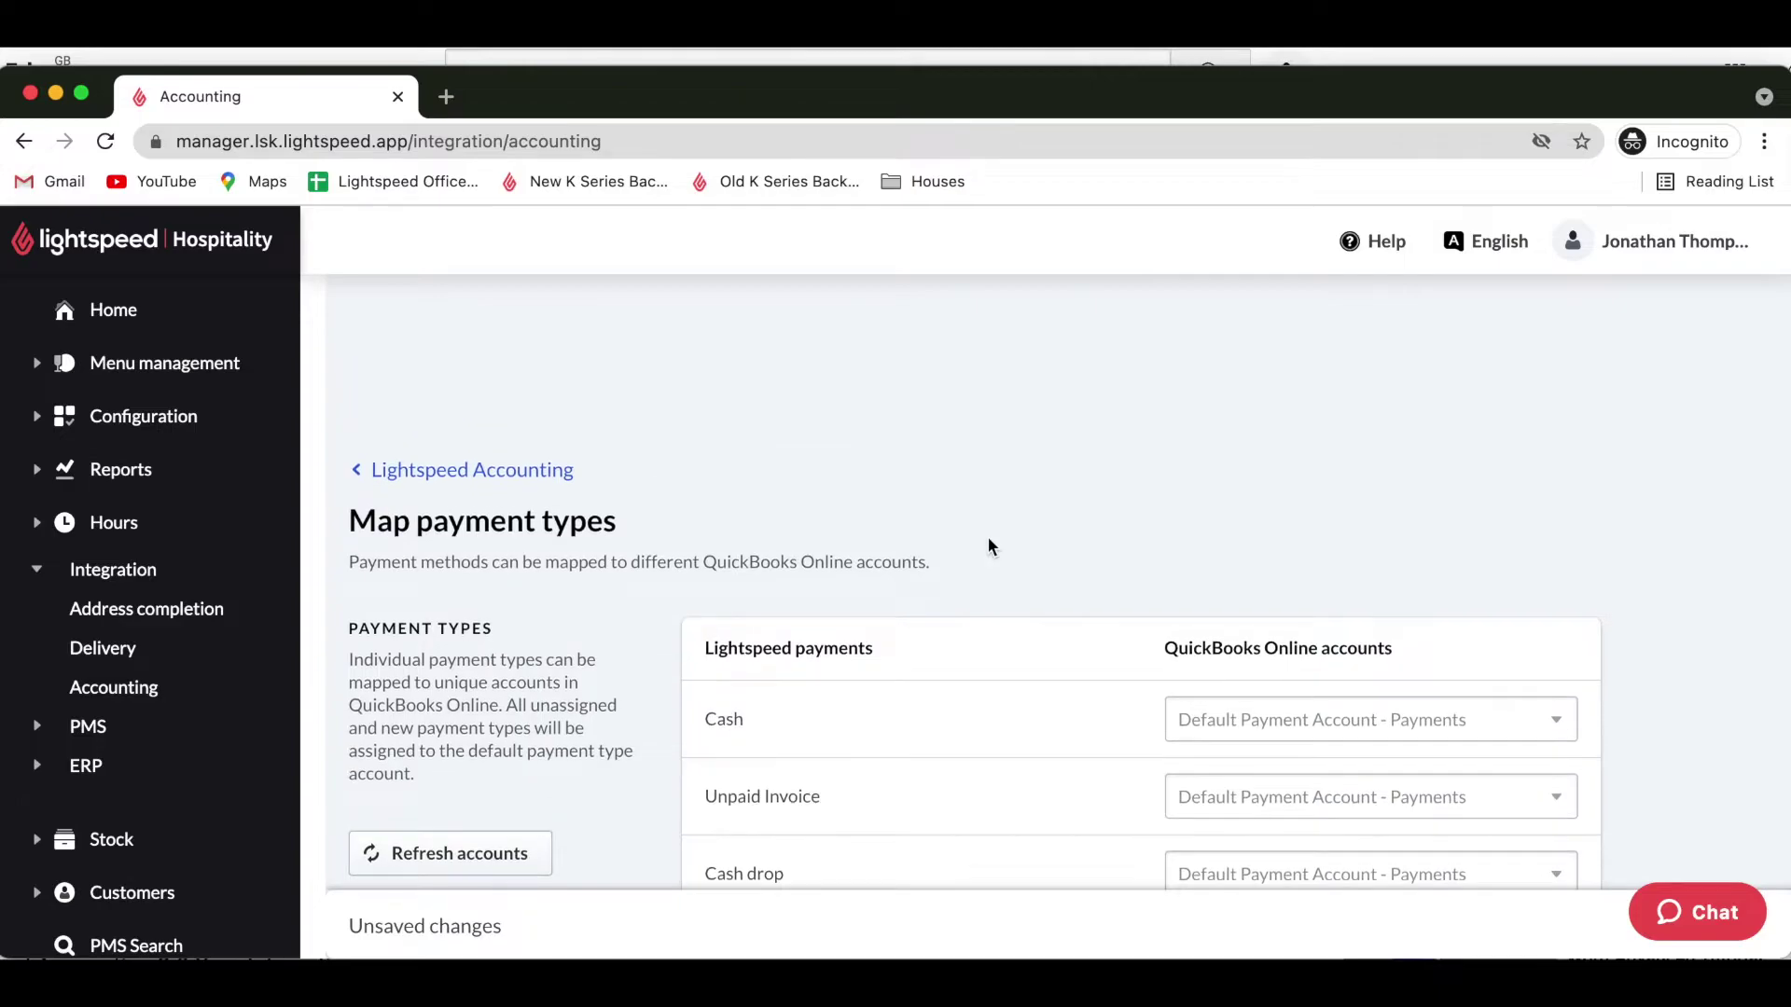
scroll(988, 539, down, 3)
scroll(989, 546, down, 5)
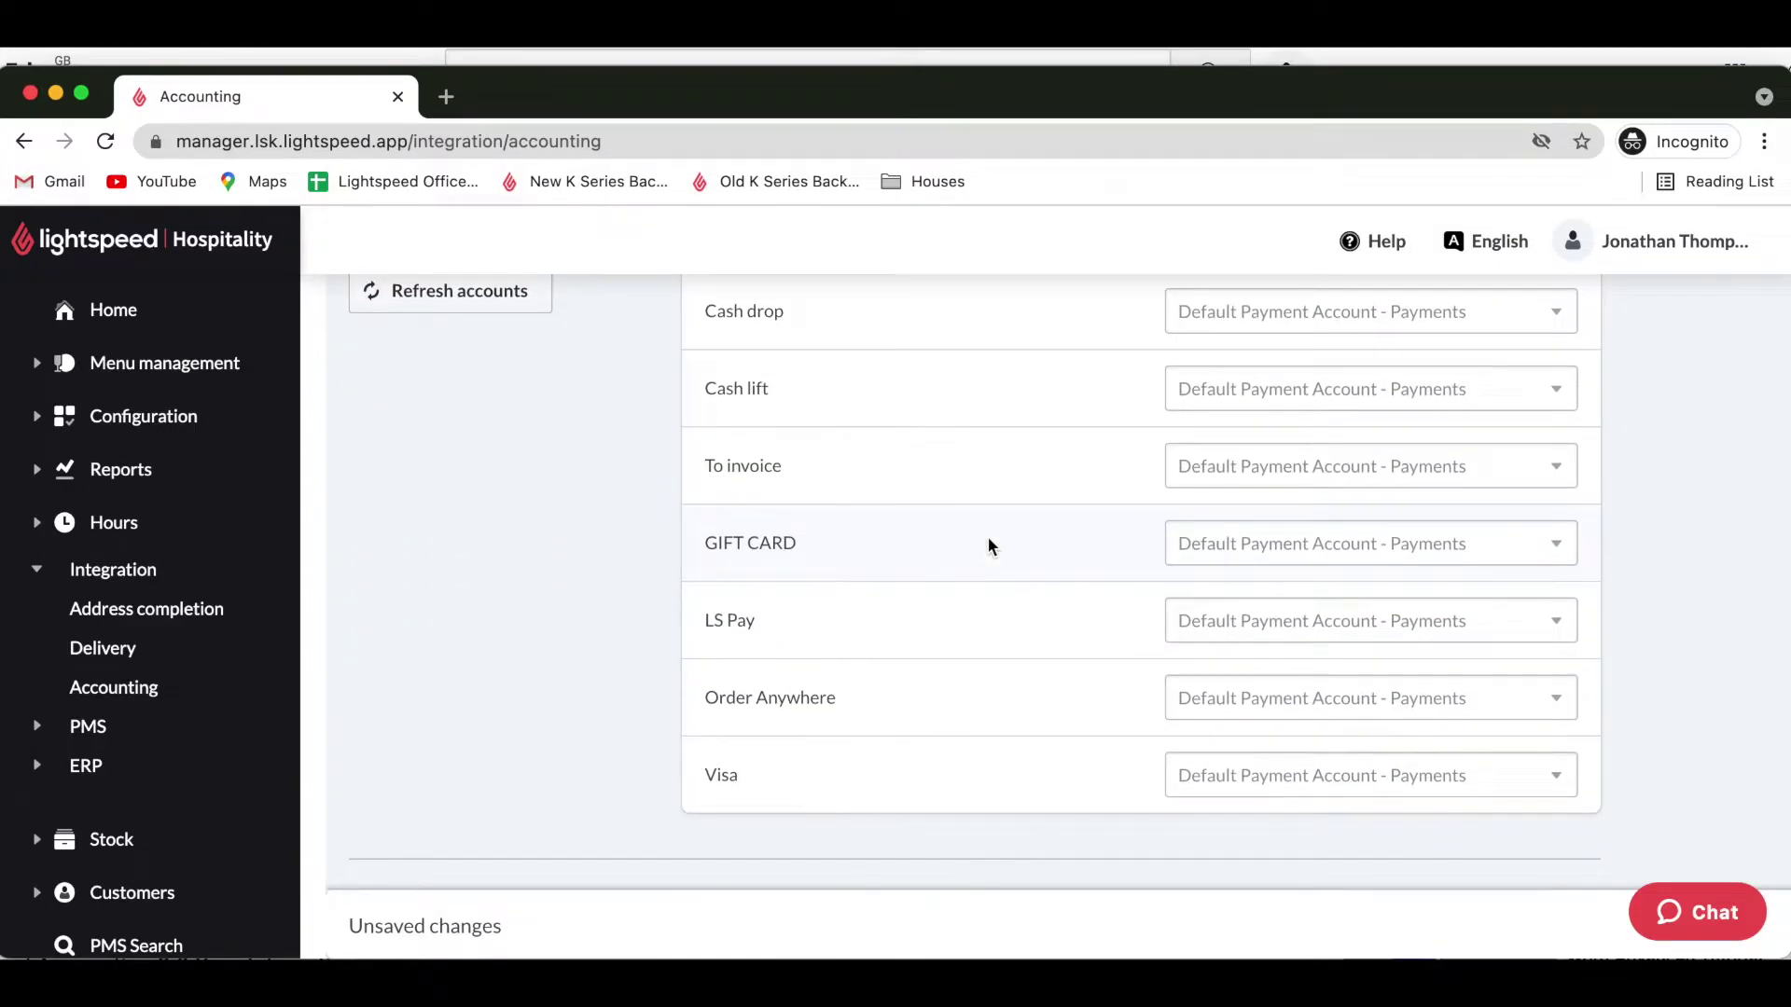
scroll(989, 542, up, 8)
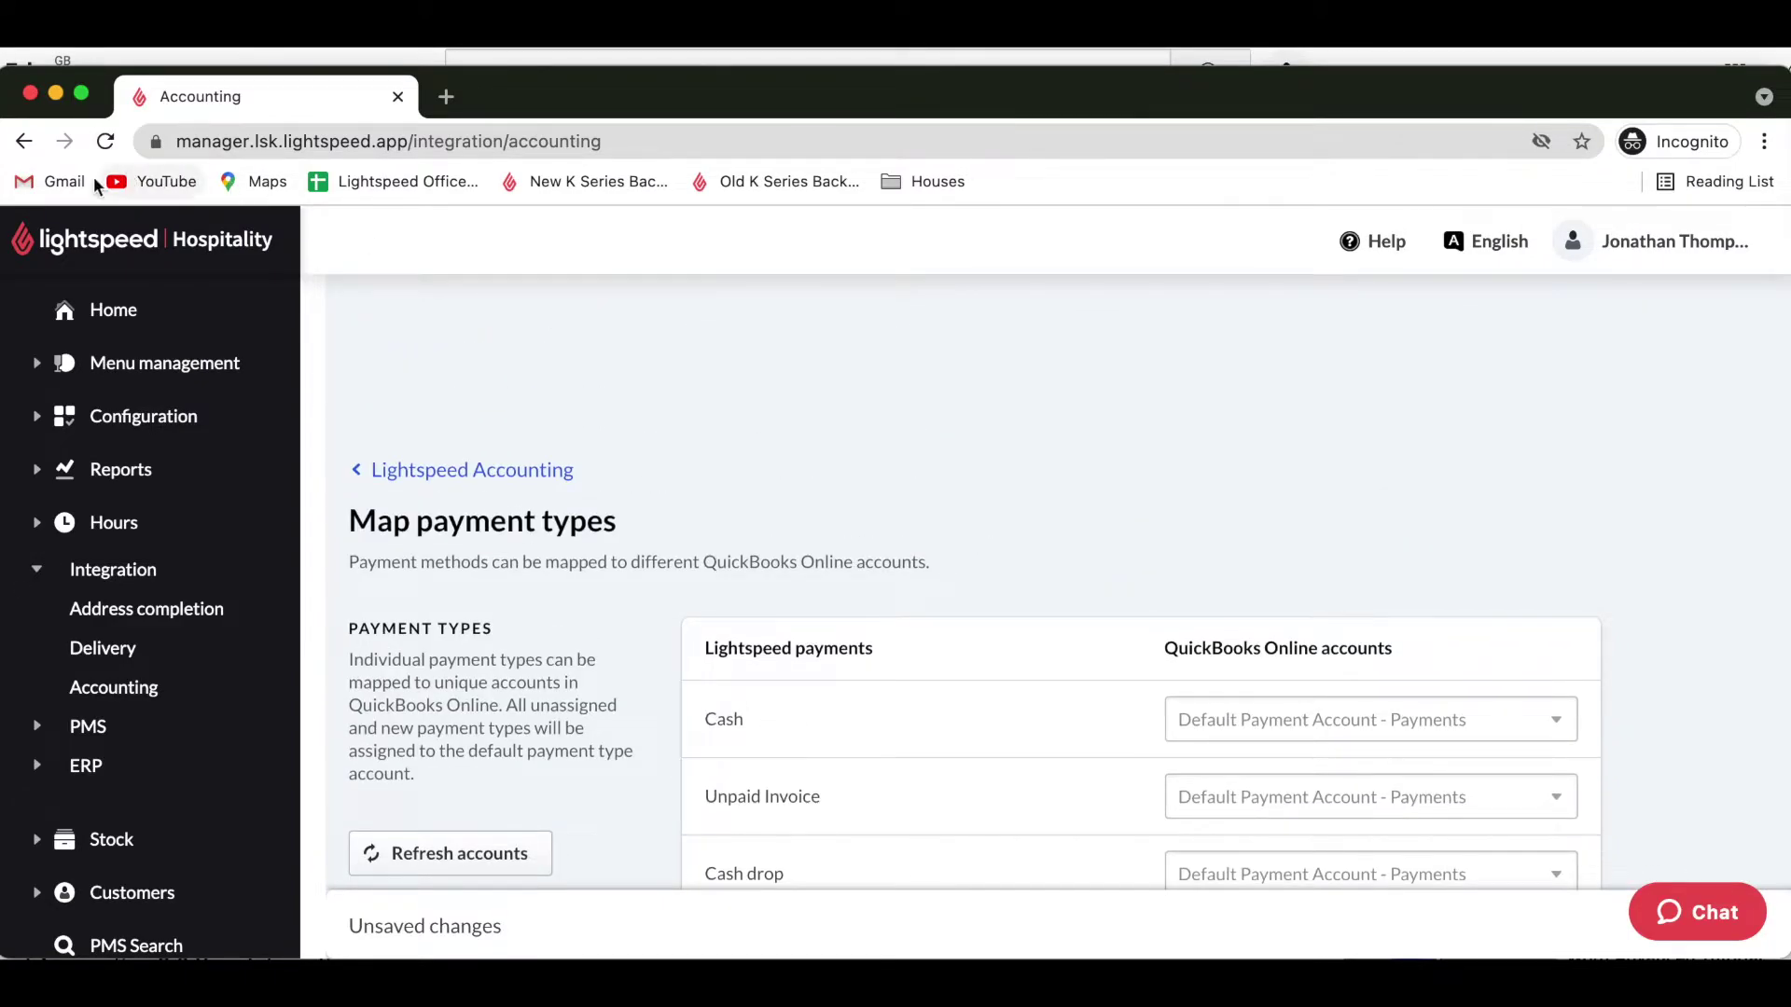
Back on the Accounting page, keep Split credit card payments by card type at No.
click(23, 145)
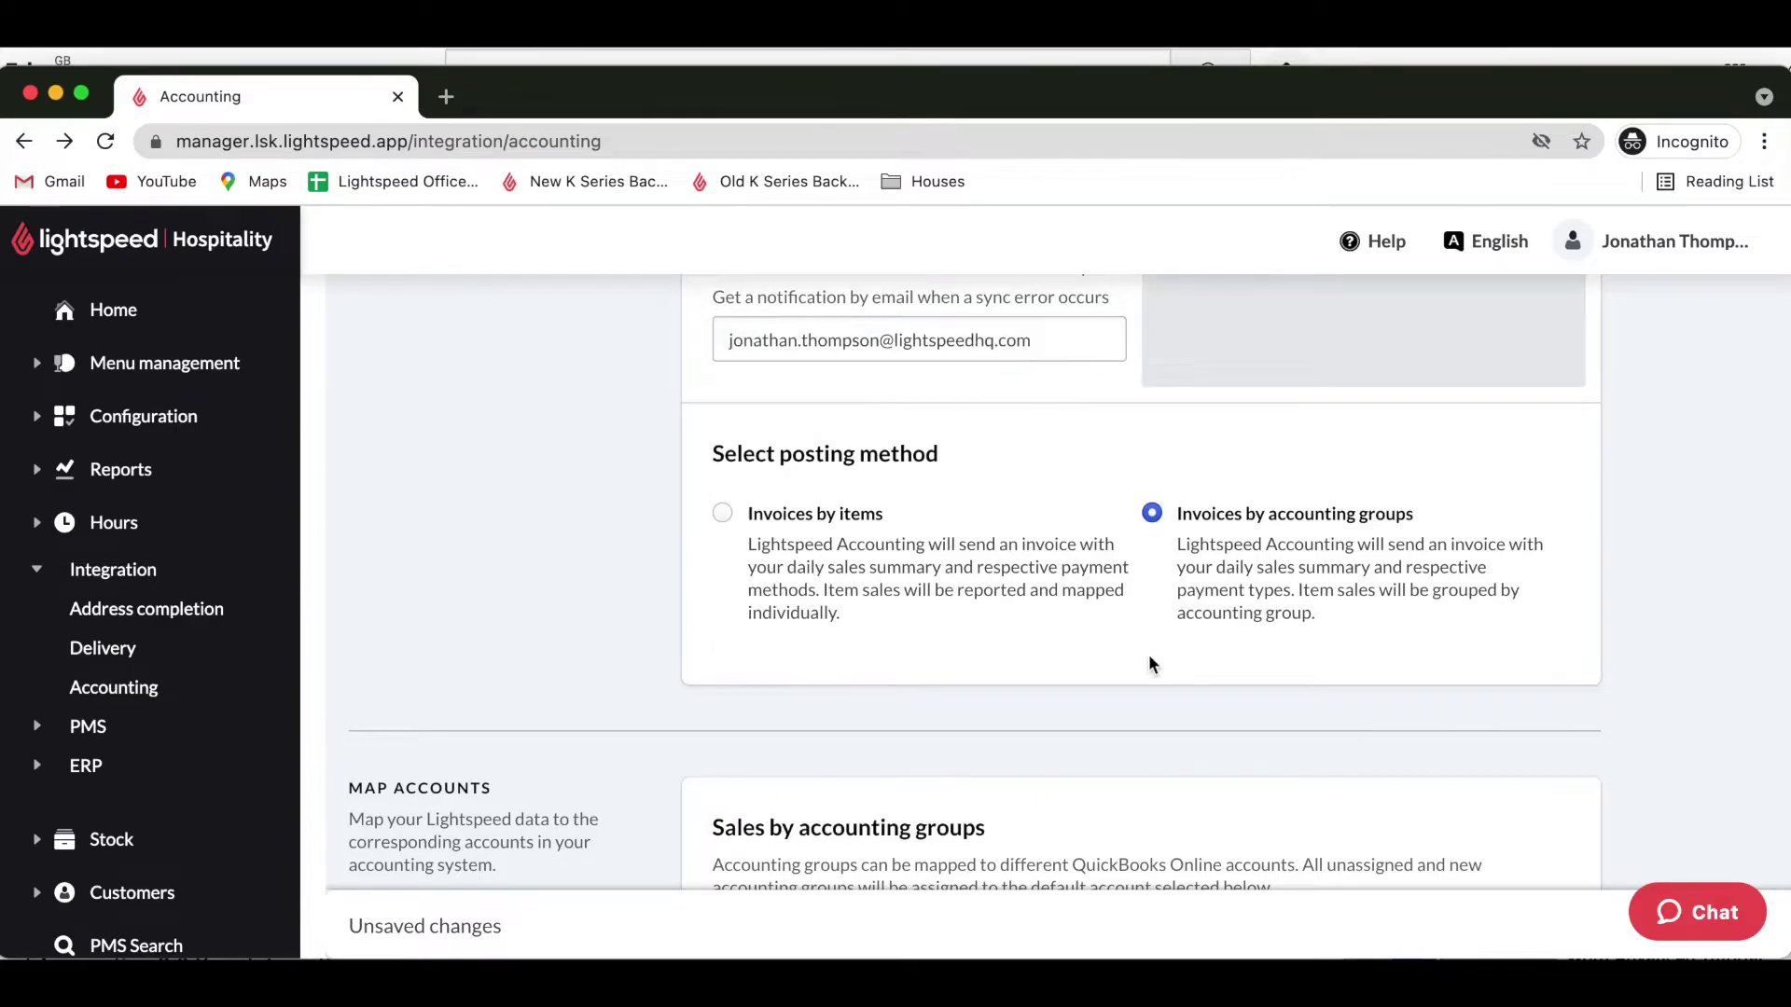
scroll(1149, 664, down, 2)
scroll(1150, 663, down, 4)
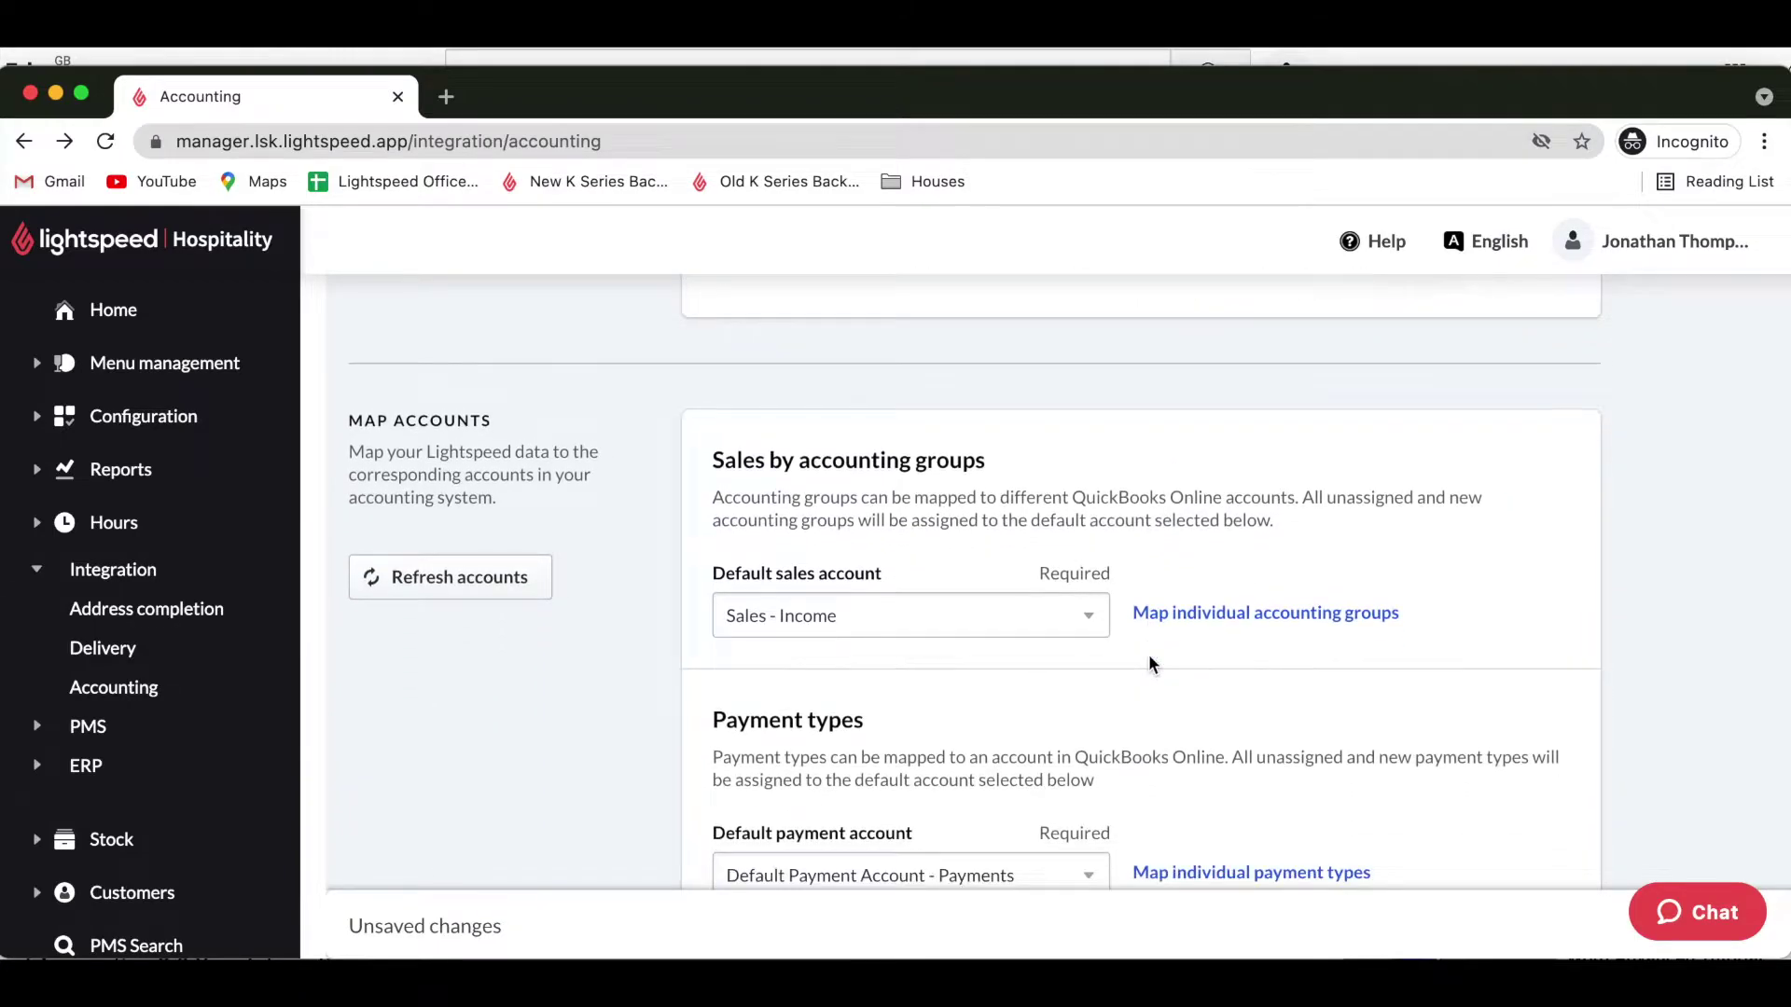
scroll(1149, 664, down, 3)
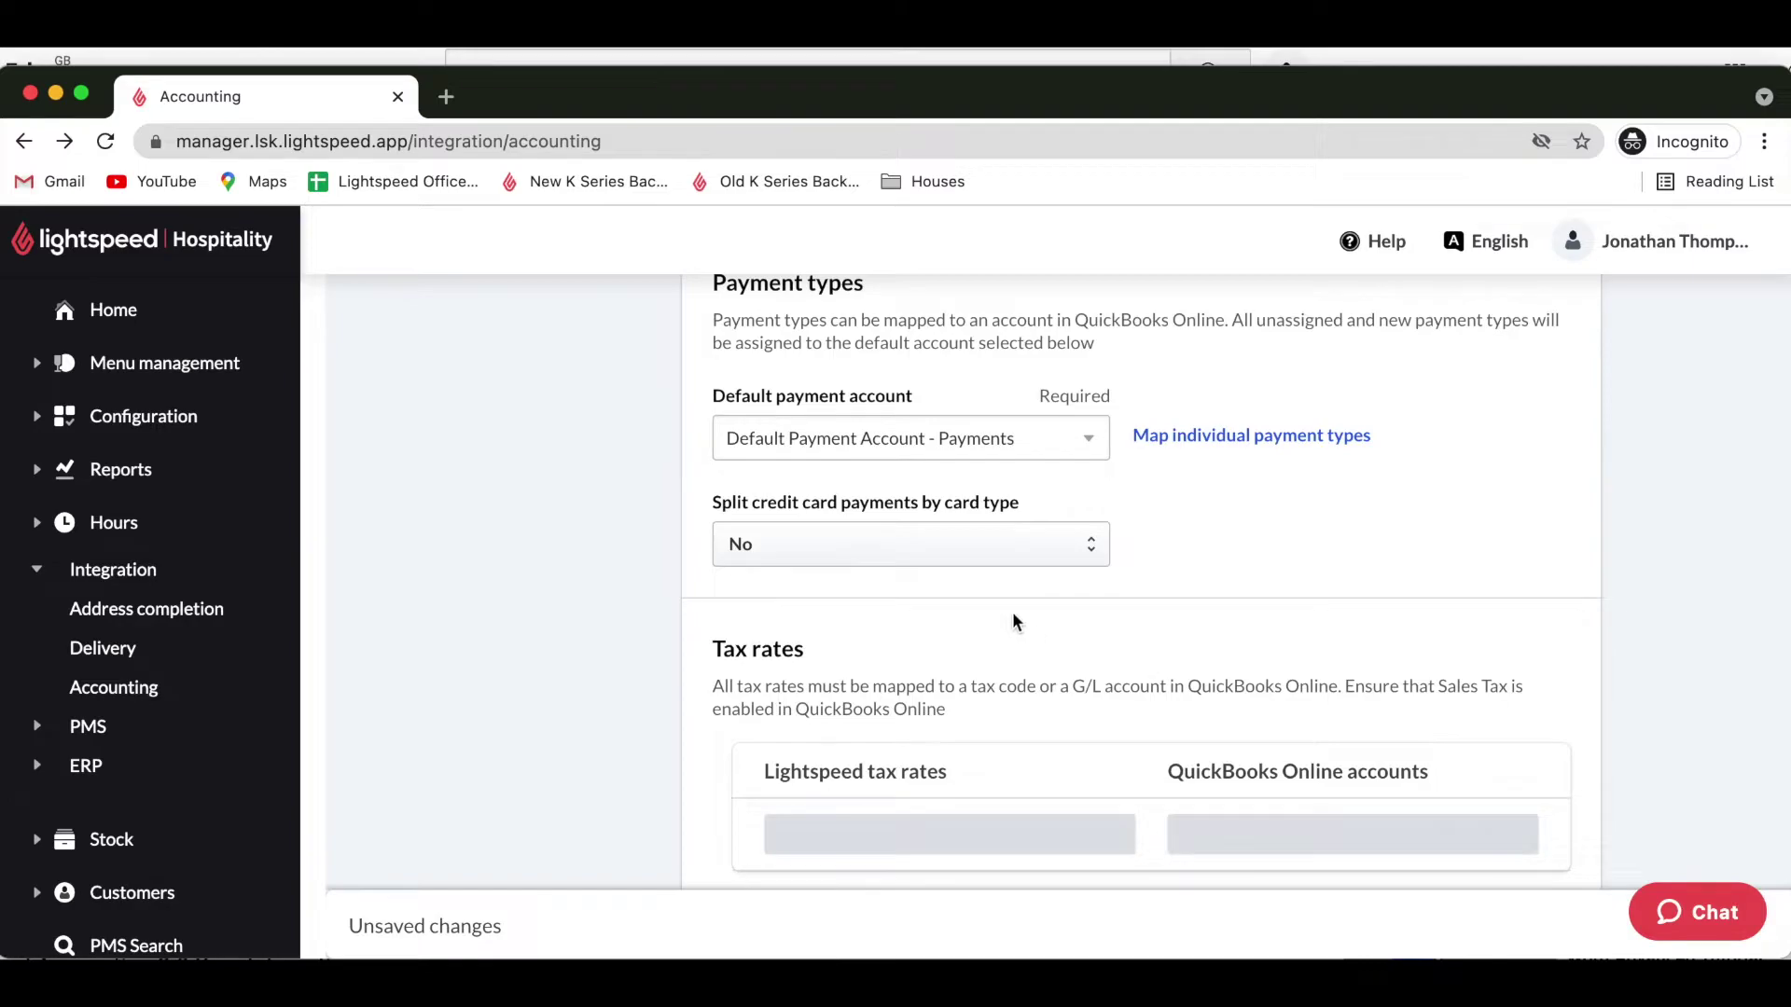
click(1002, 565)
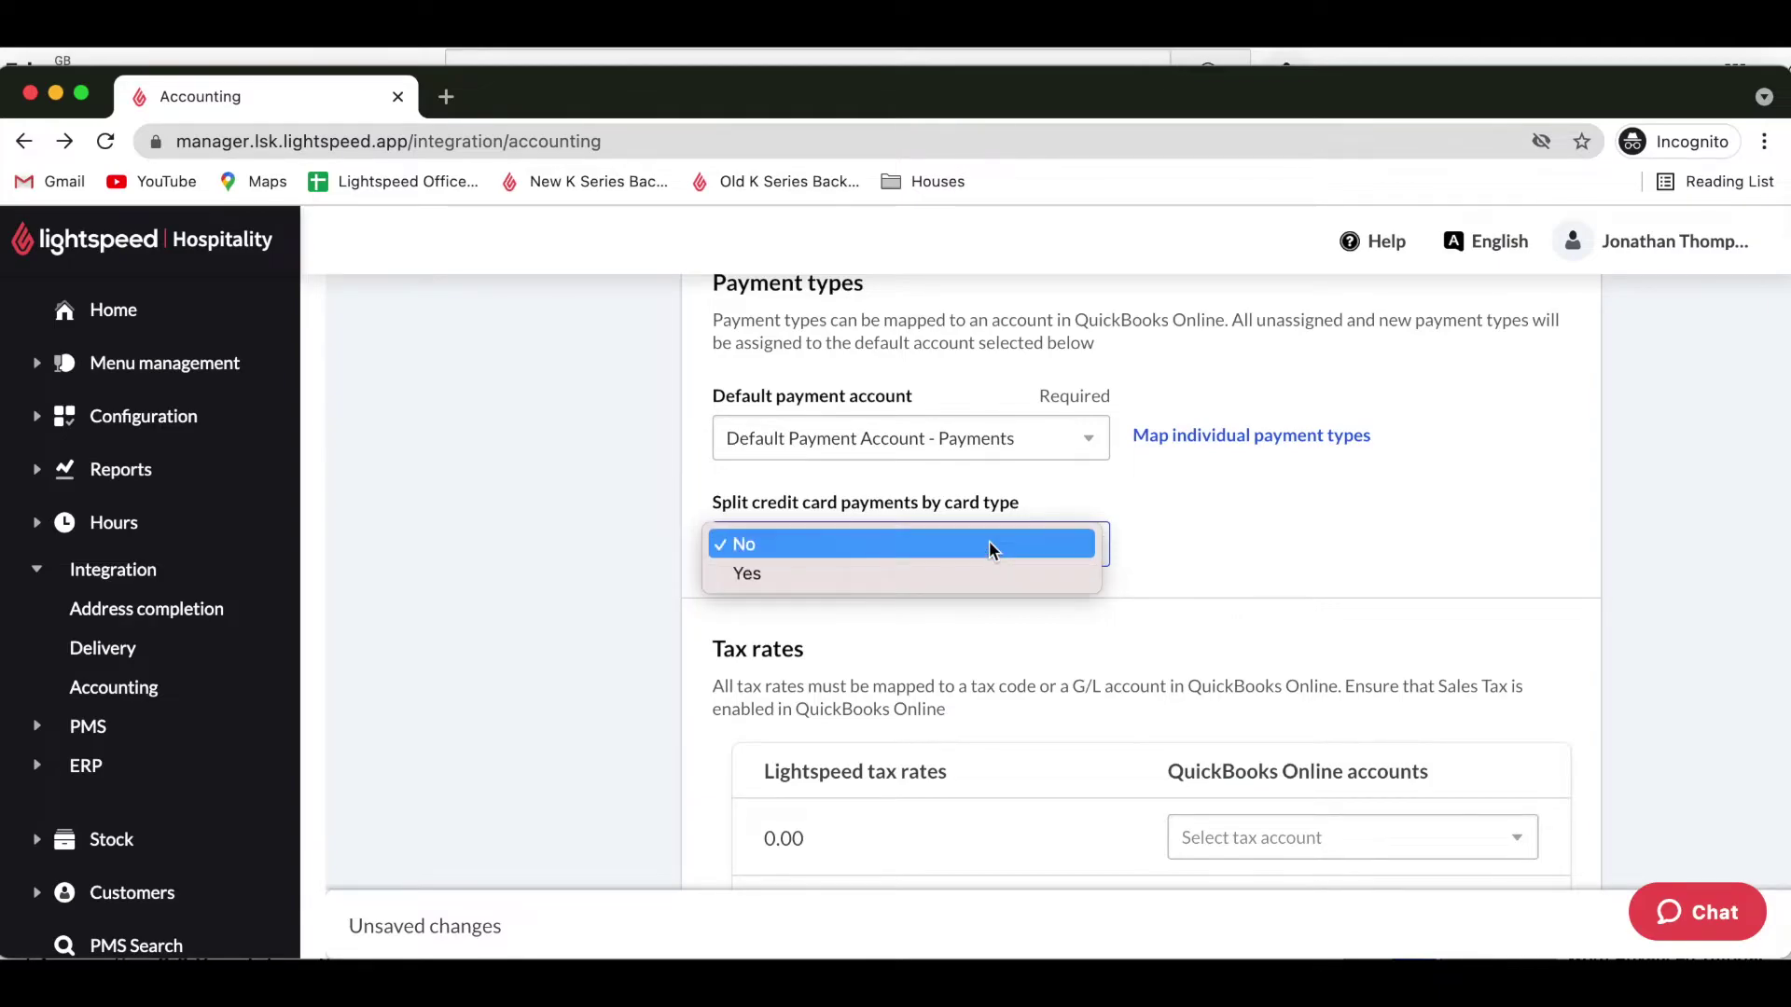
click(990, 541)
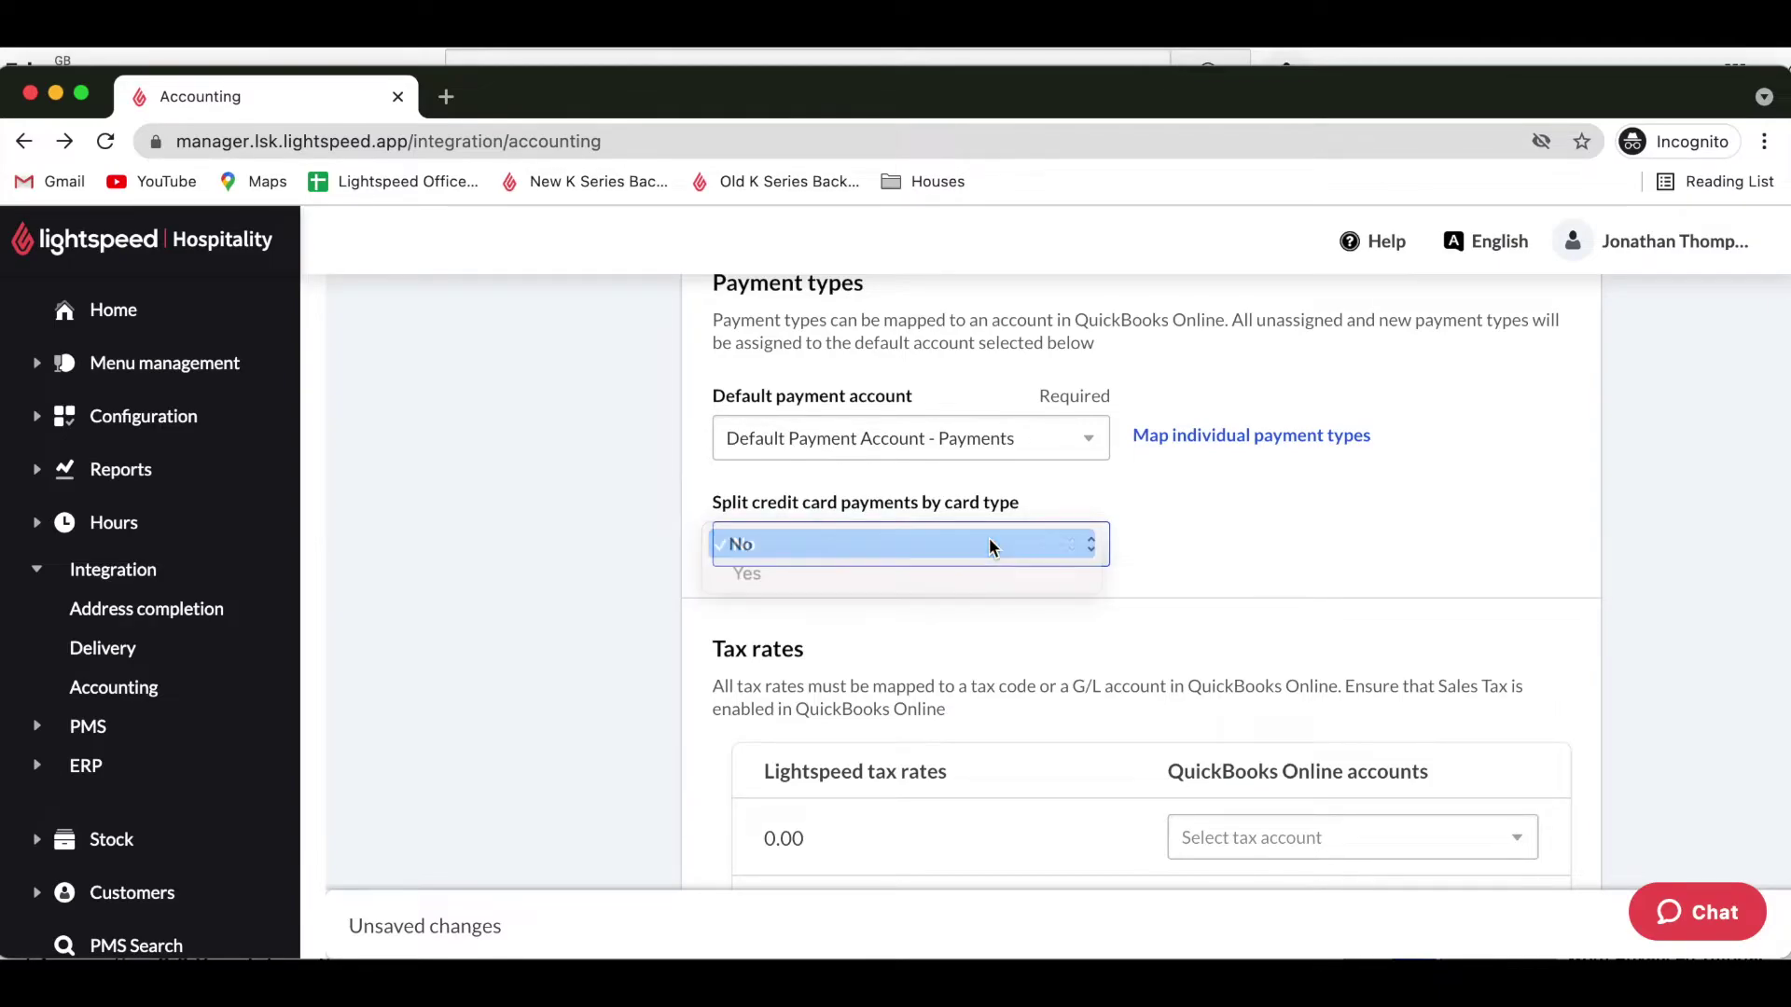
click(1256, 524)
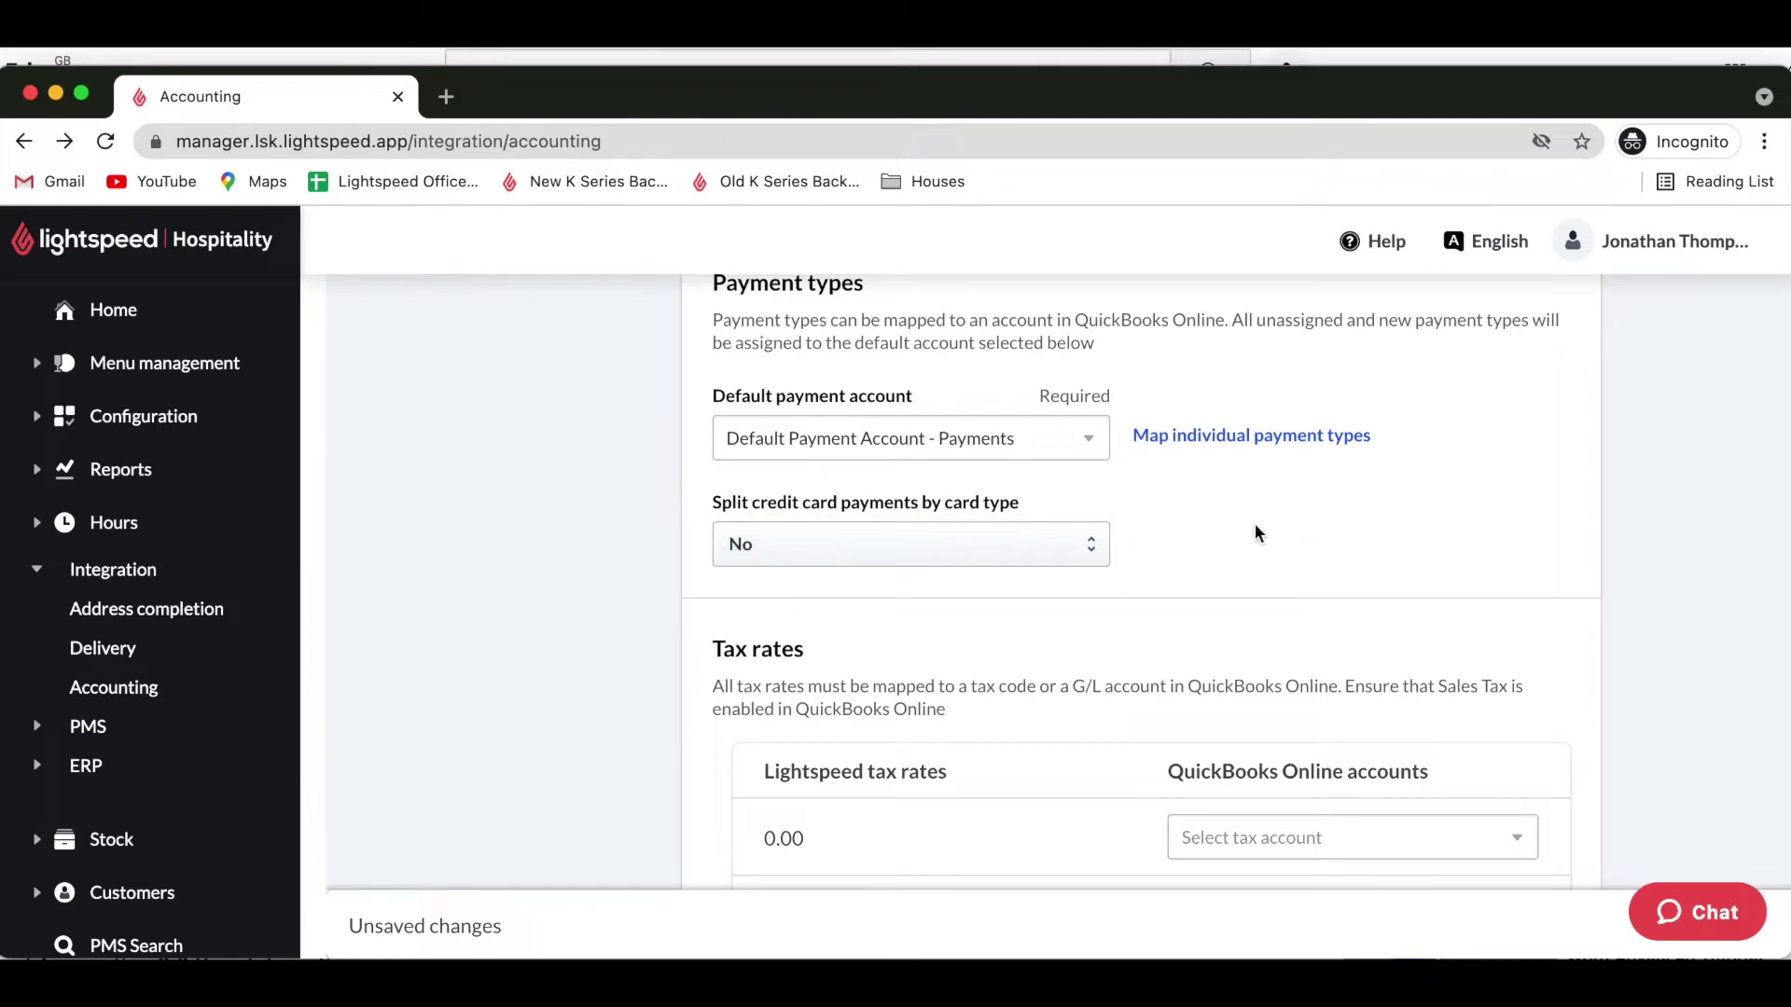
Map tax rates 0.00 and Exempt - 0% to Zero-rated, 12.50 to 12.5, 20.00 to 20%, 5.00 to 5%.
scroll(1255, 532, down, 3)
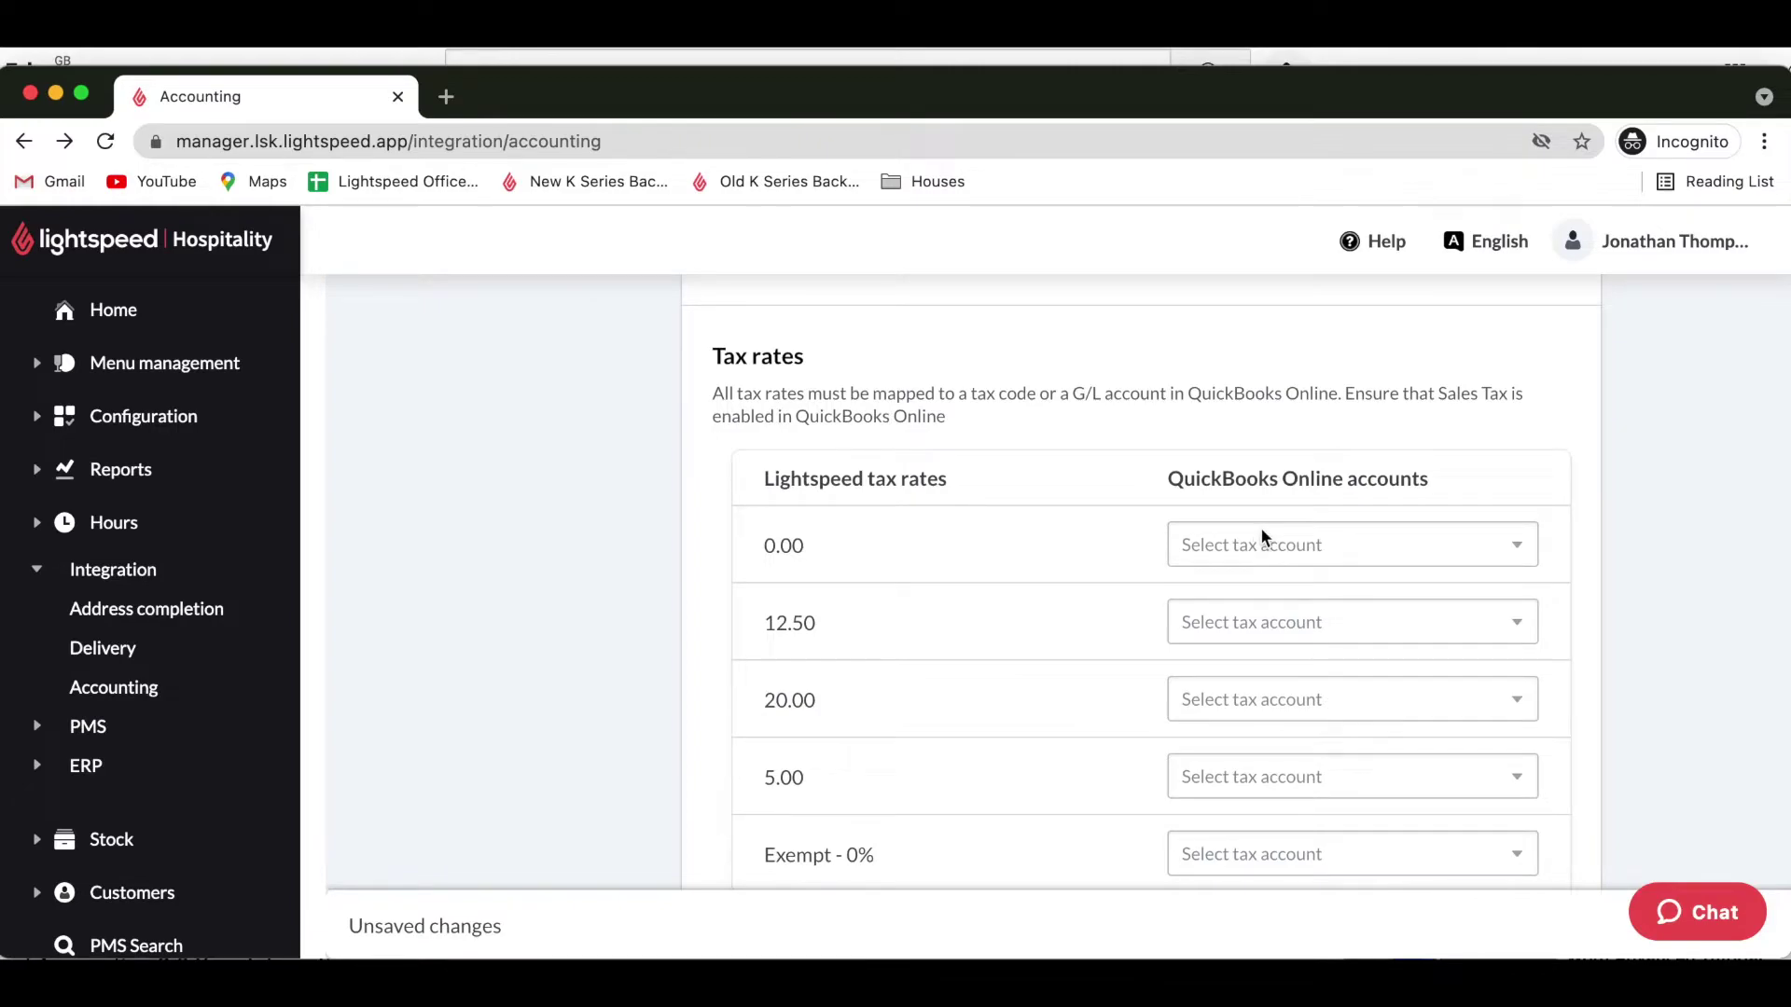
click(1375, 547)
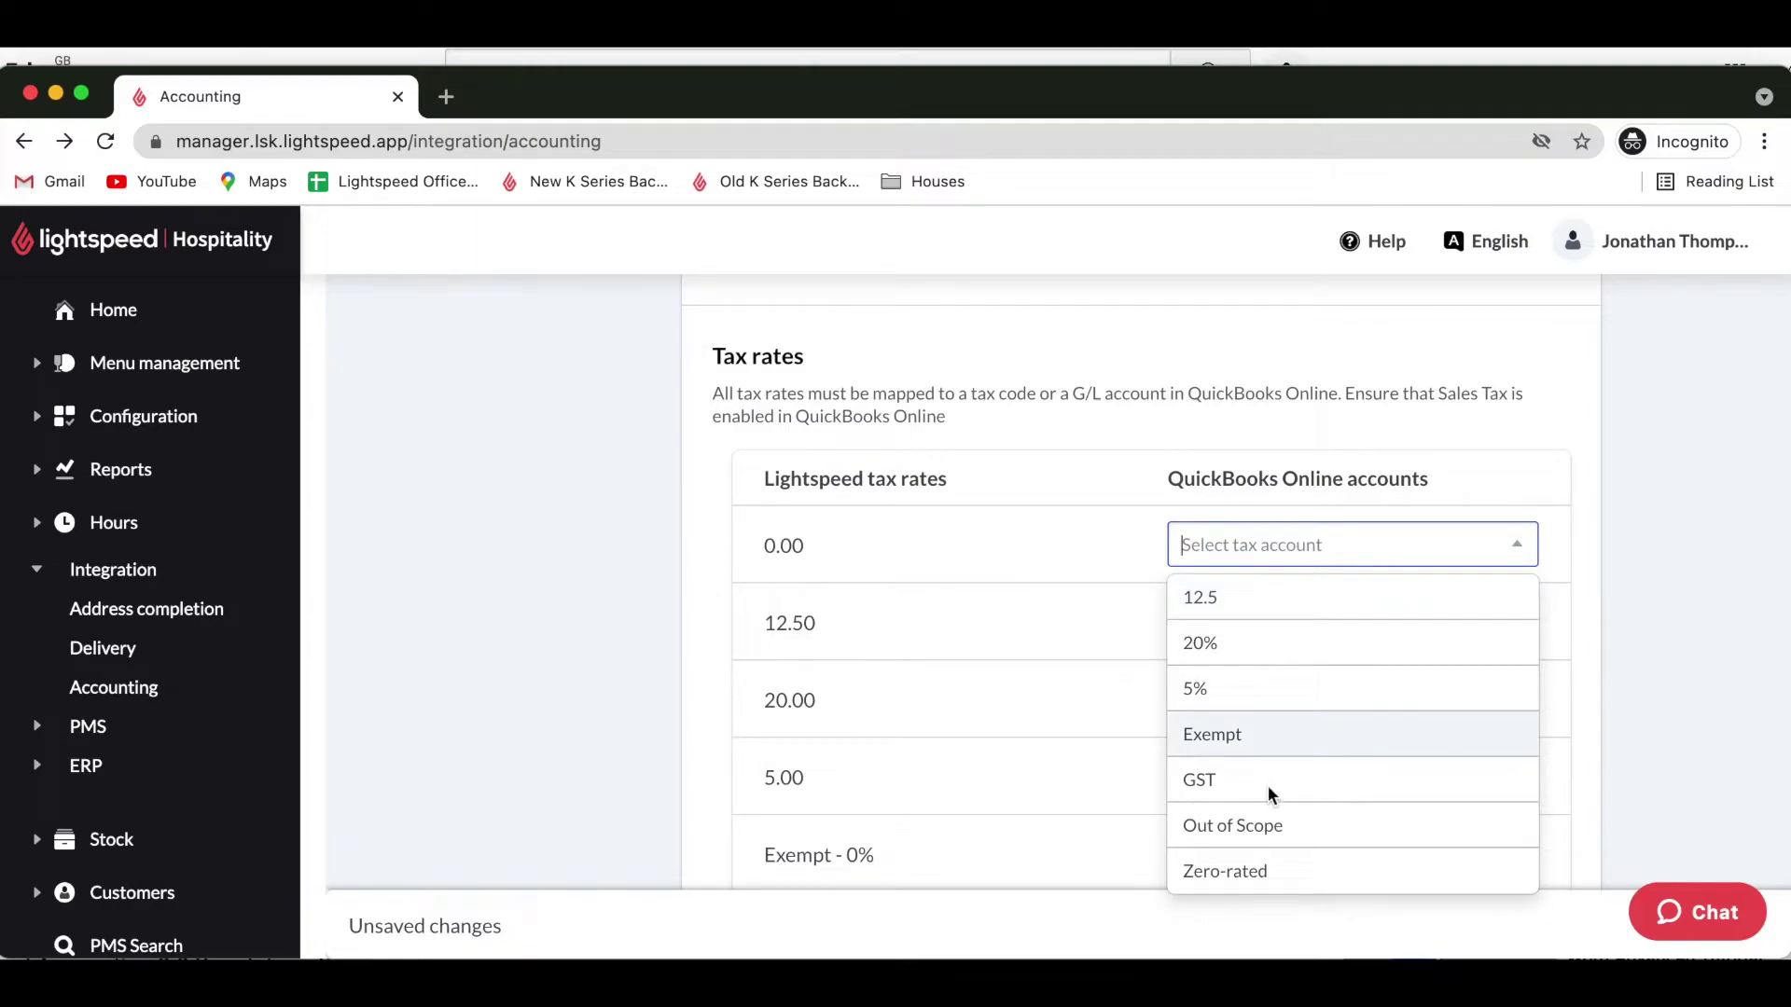
click(1250, 875)
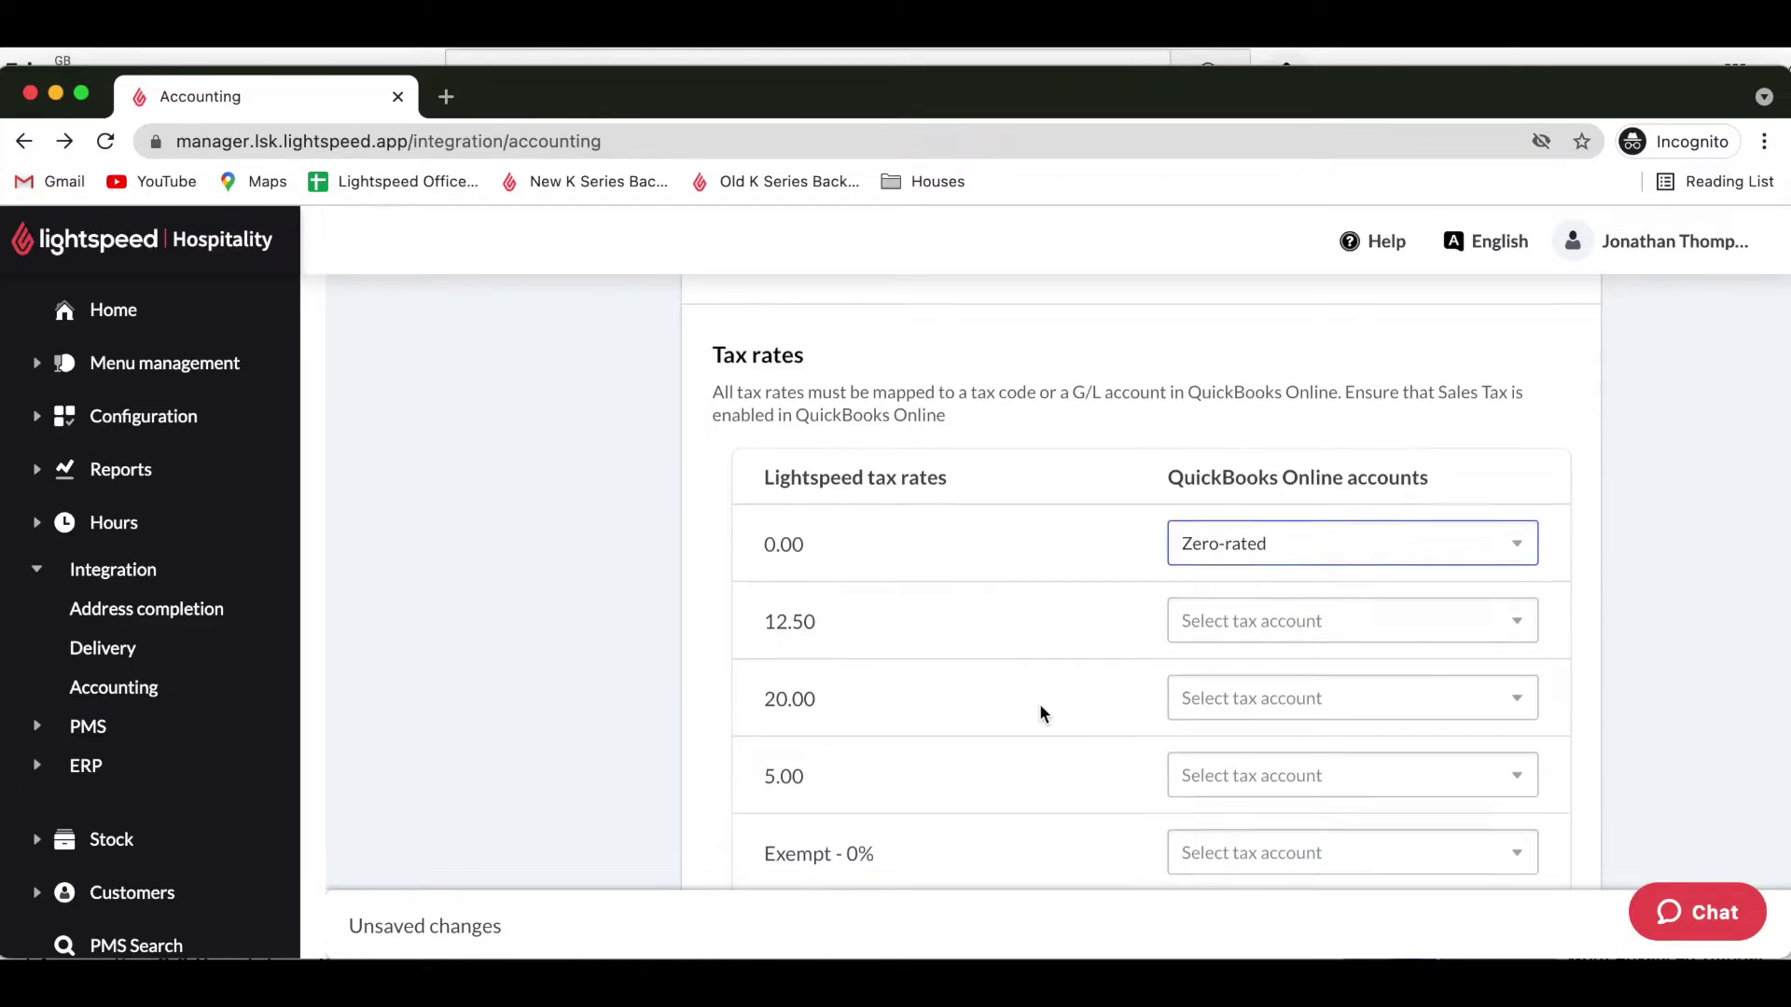
scroll(1042, 713, down, 5)
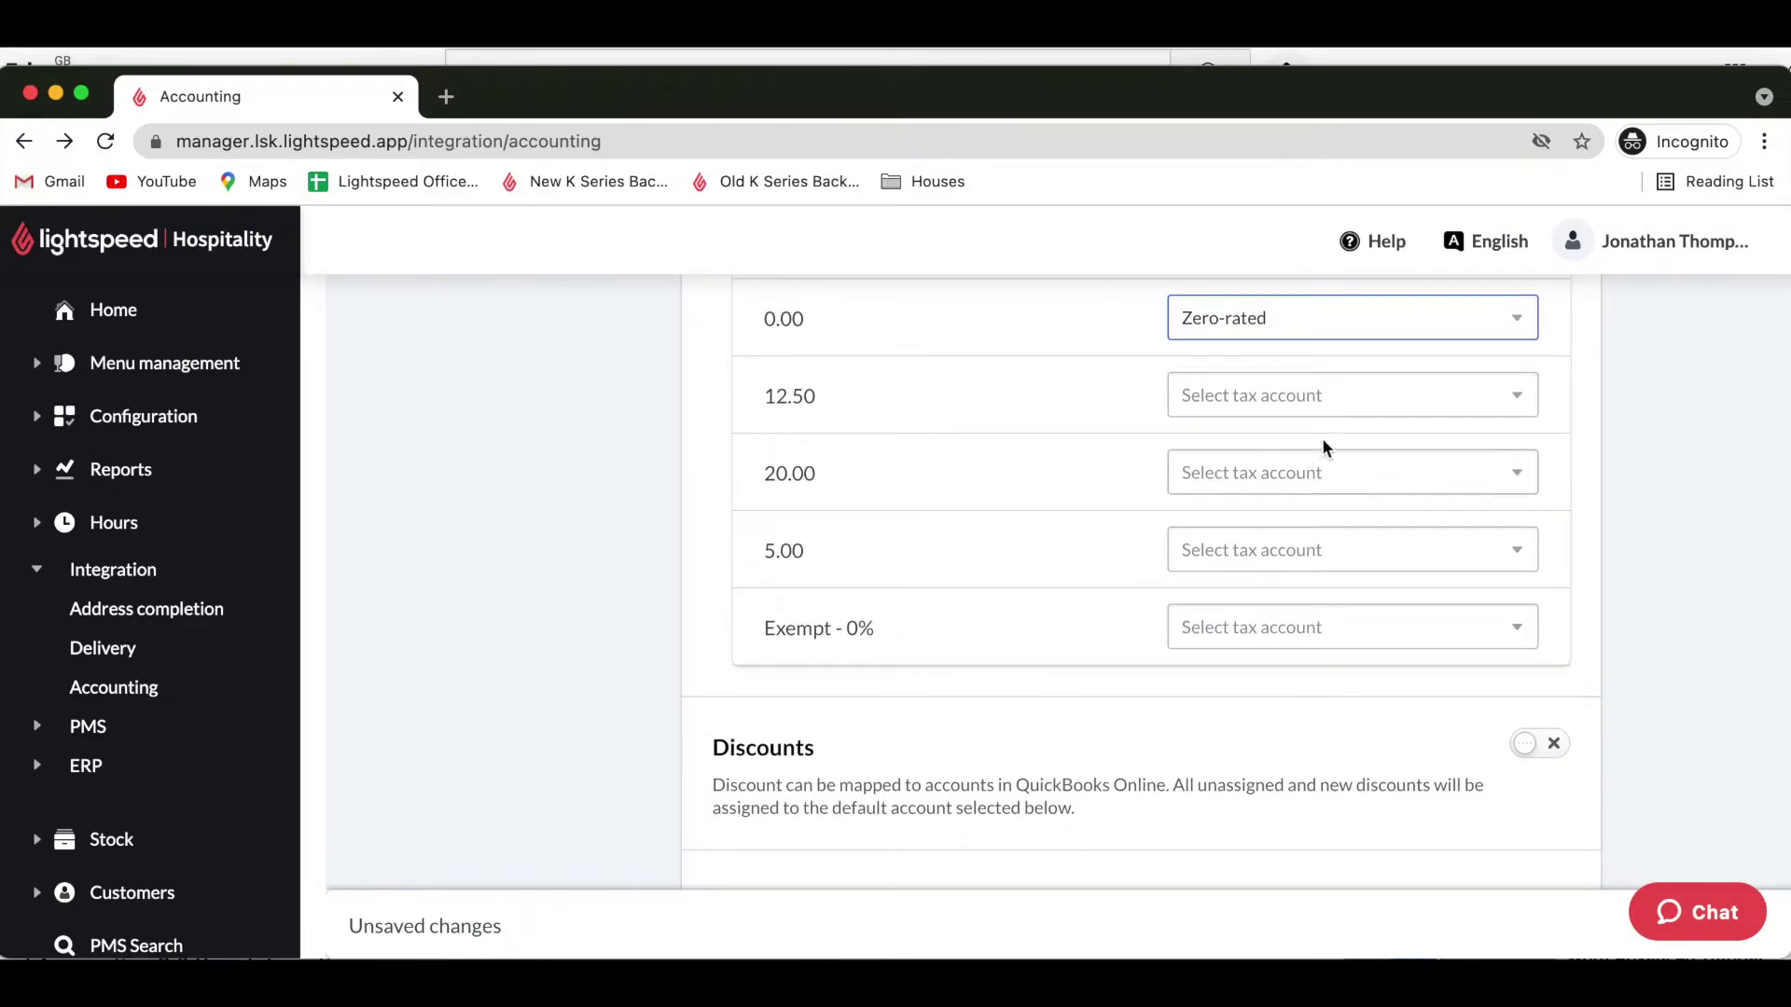
click(1328, 410)
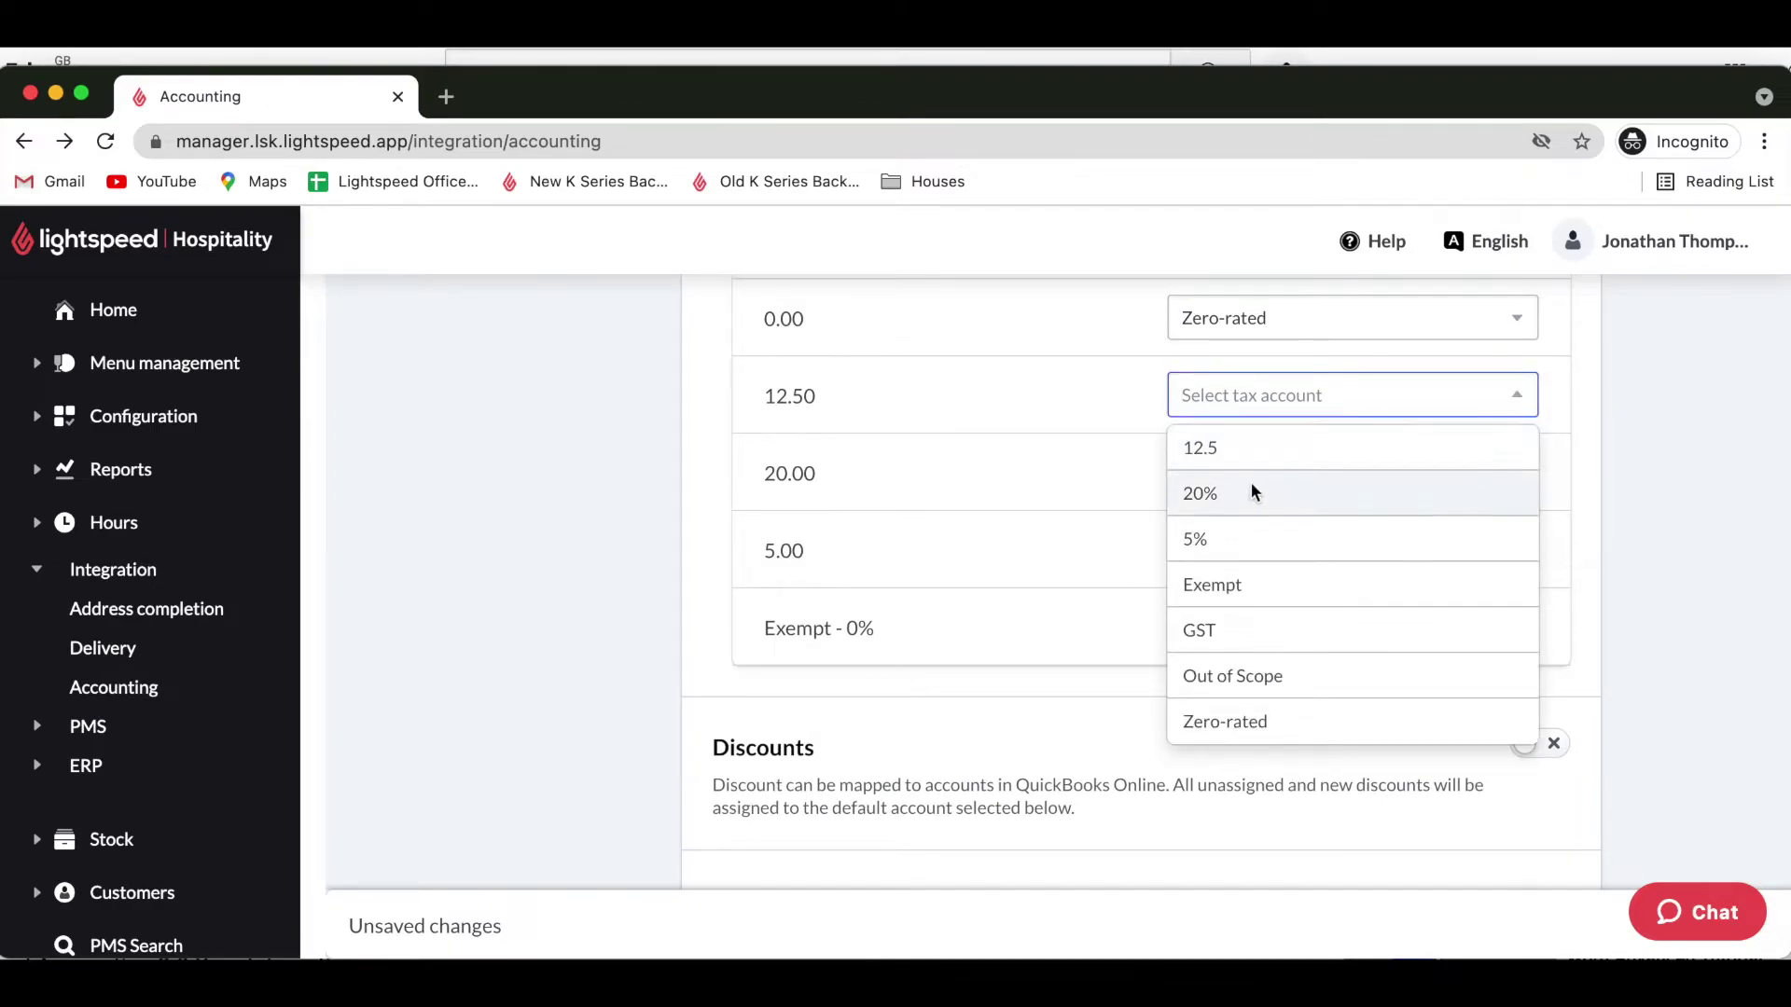
click(1233, 450)
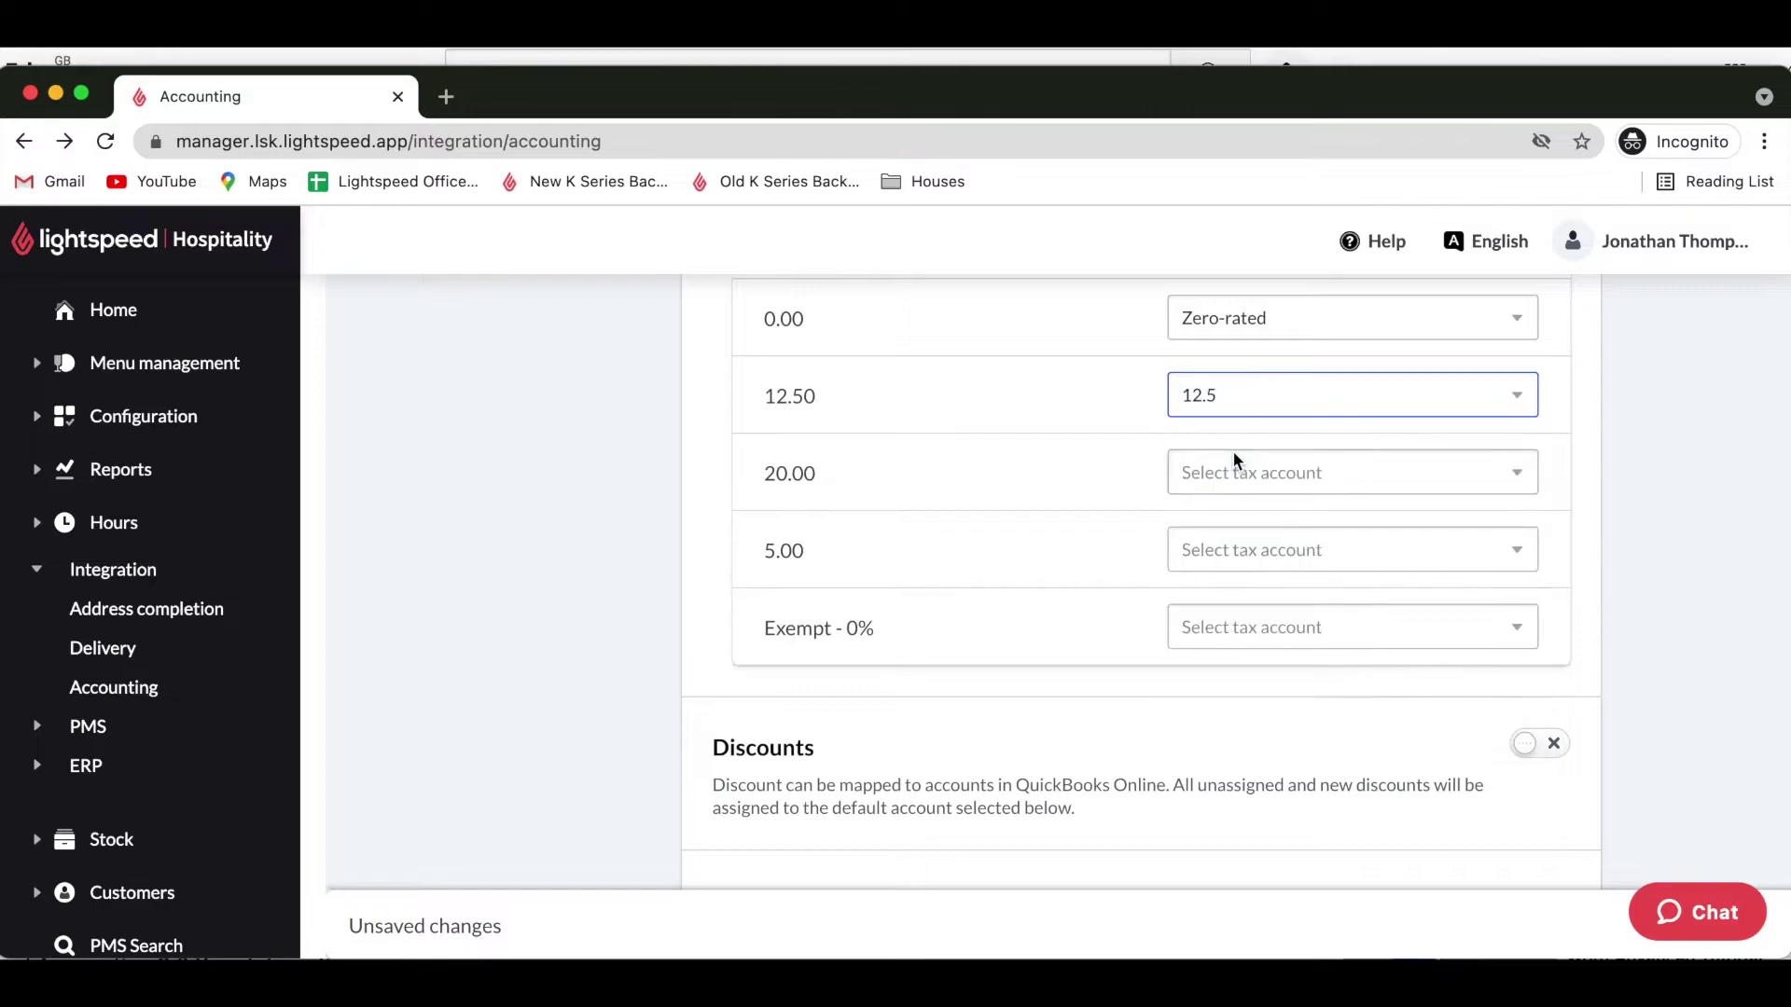
click(1288, 476)
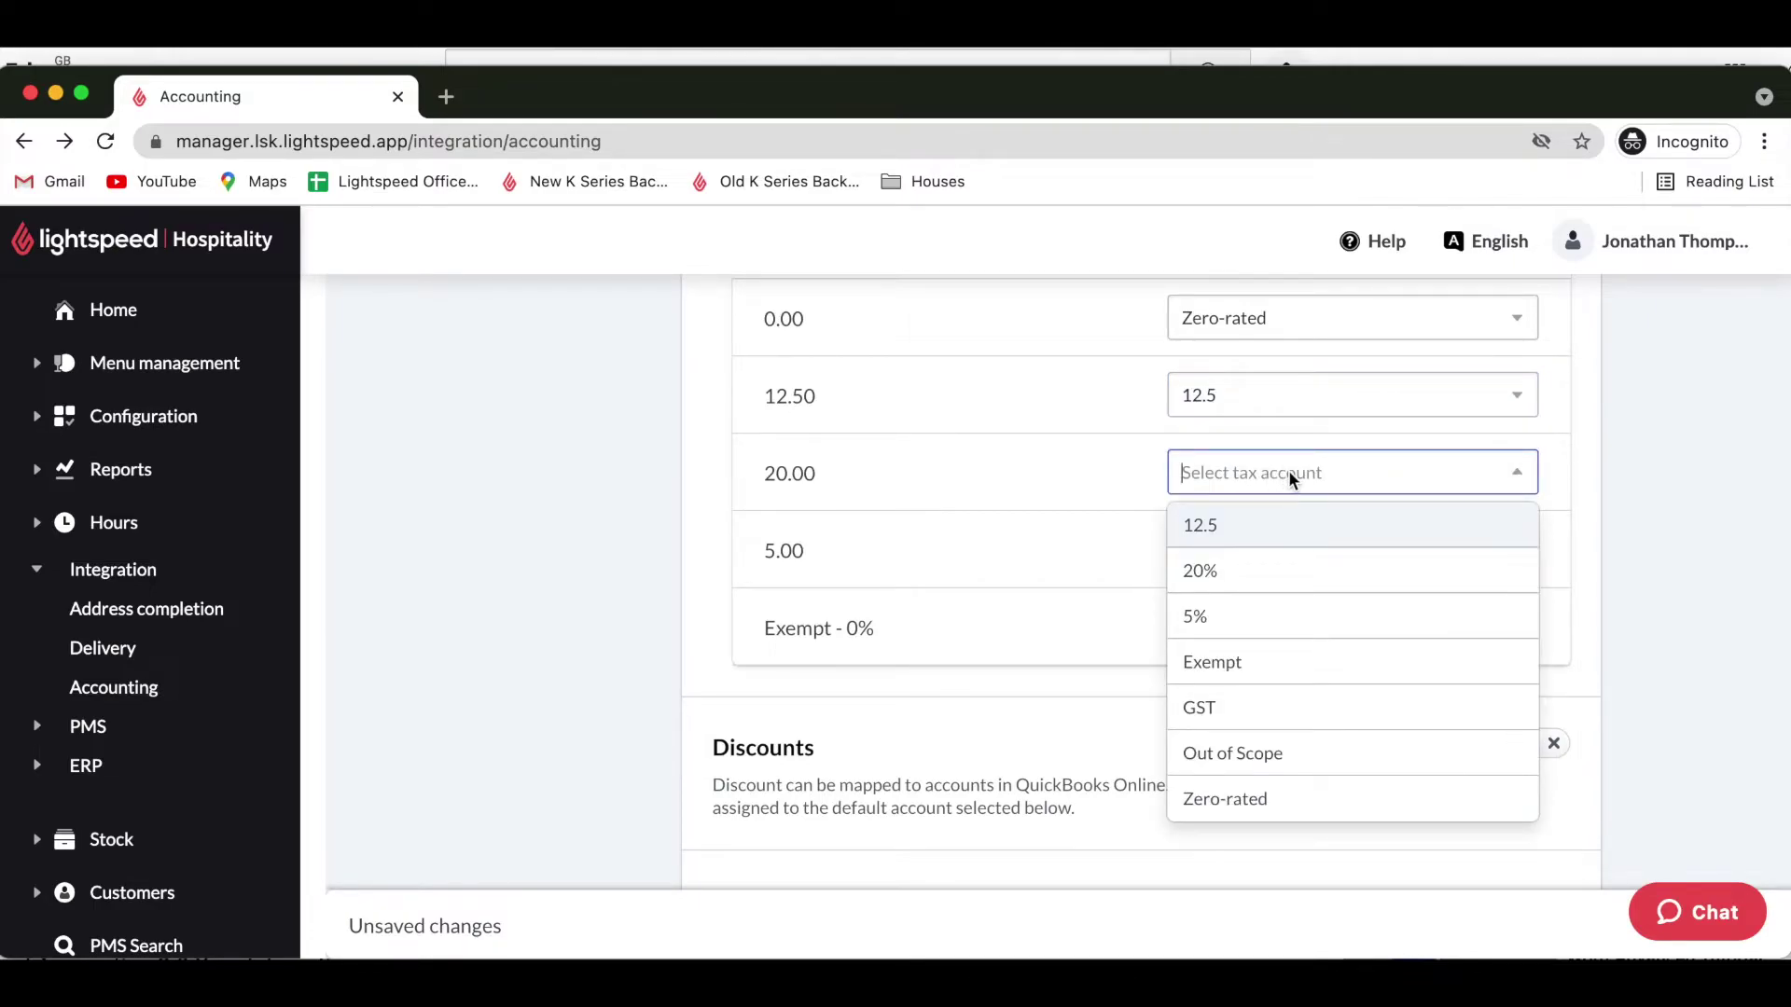
click(1219, 573)
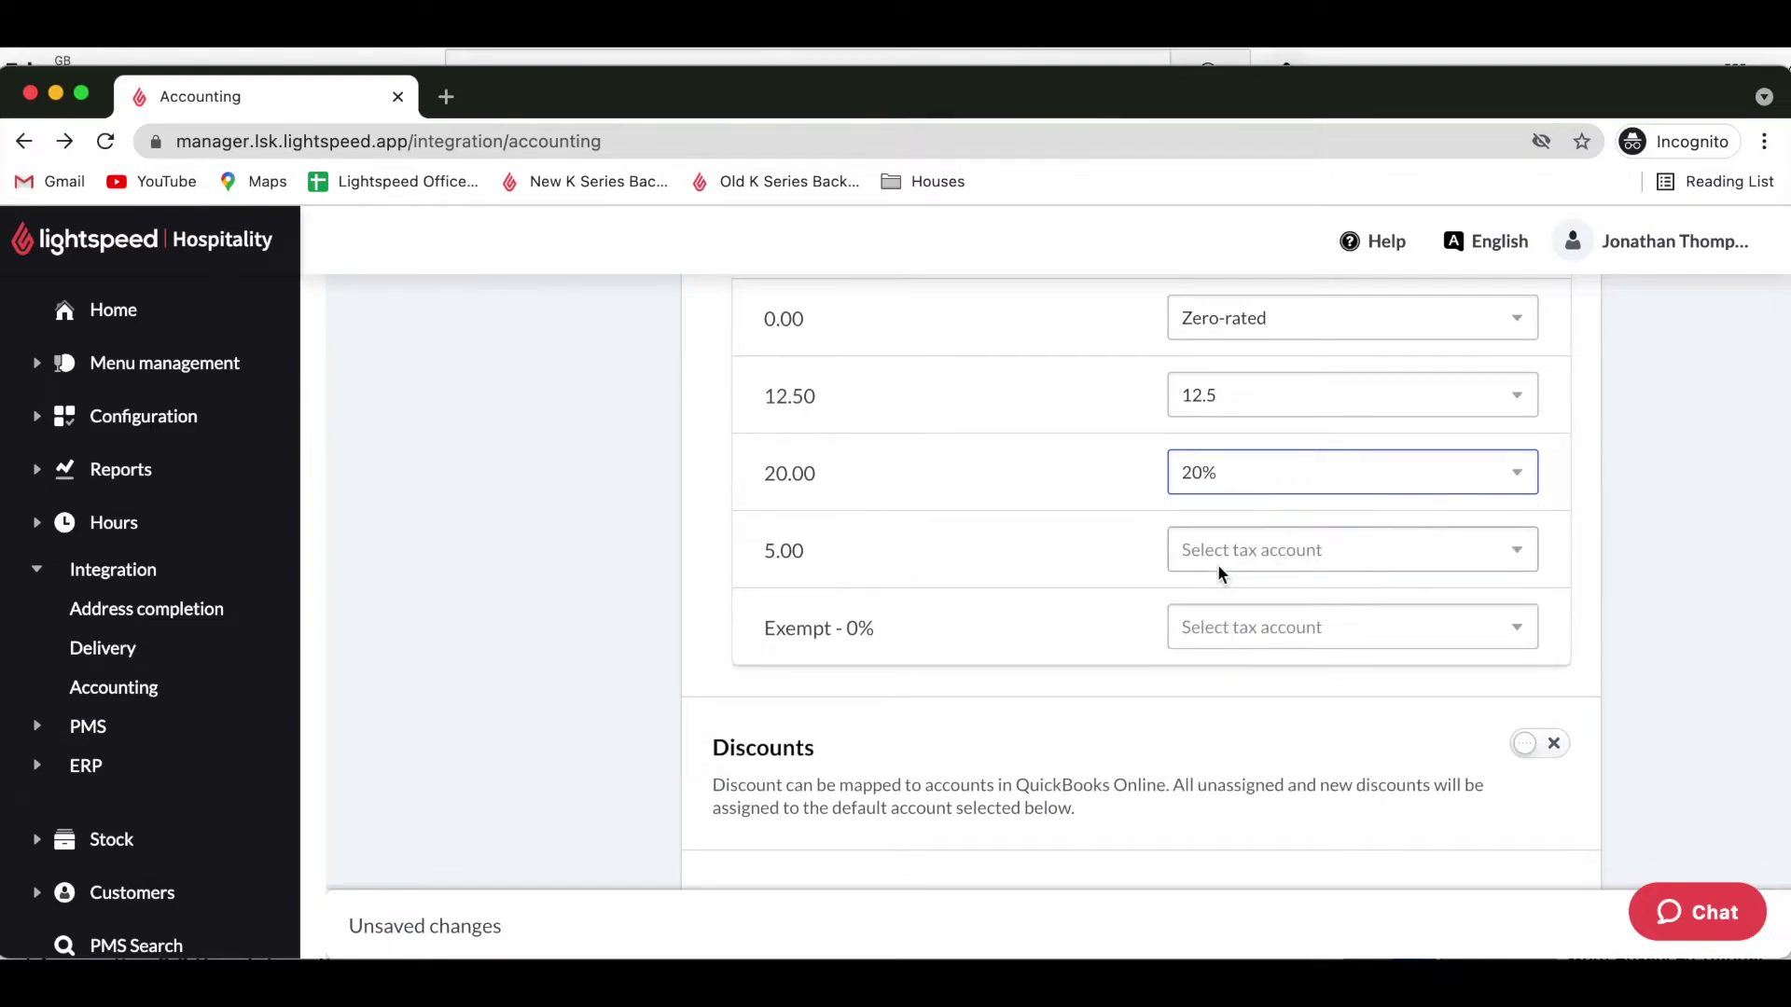
click(1306, 550)
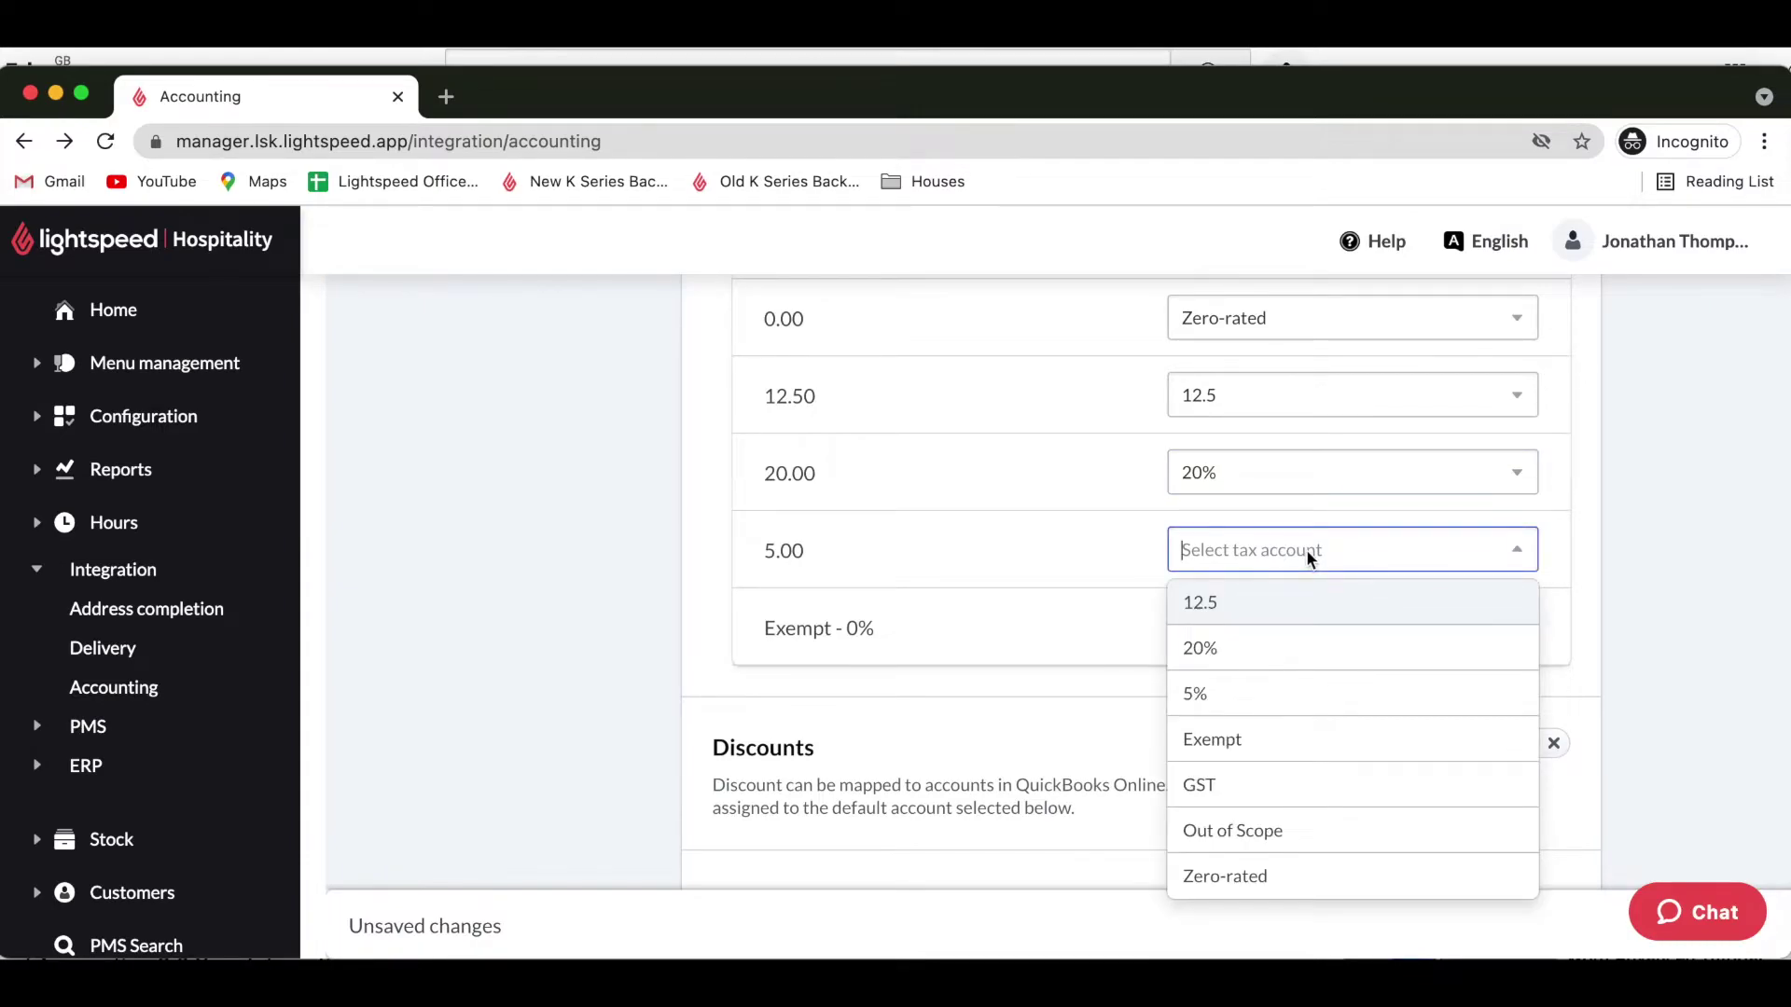
click(1236, 691)
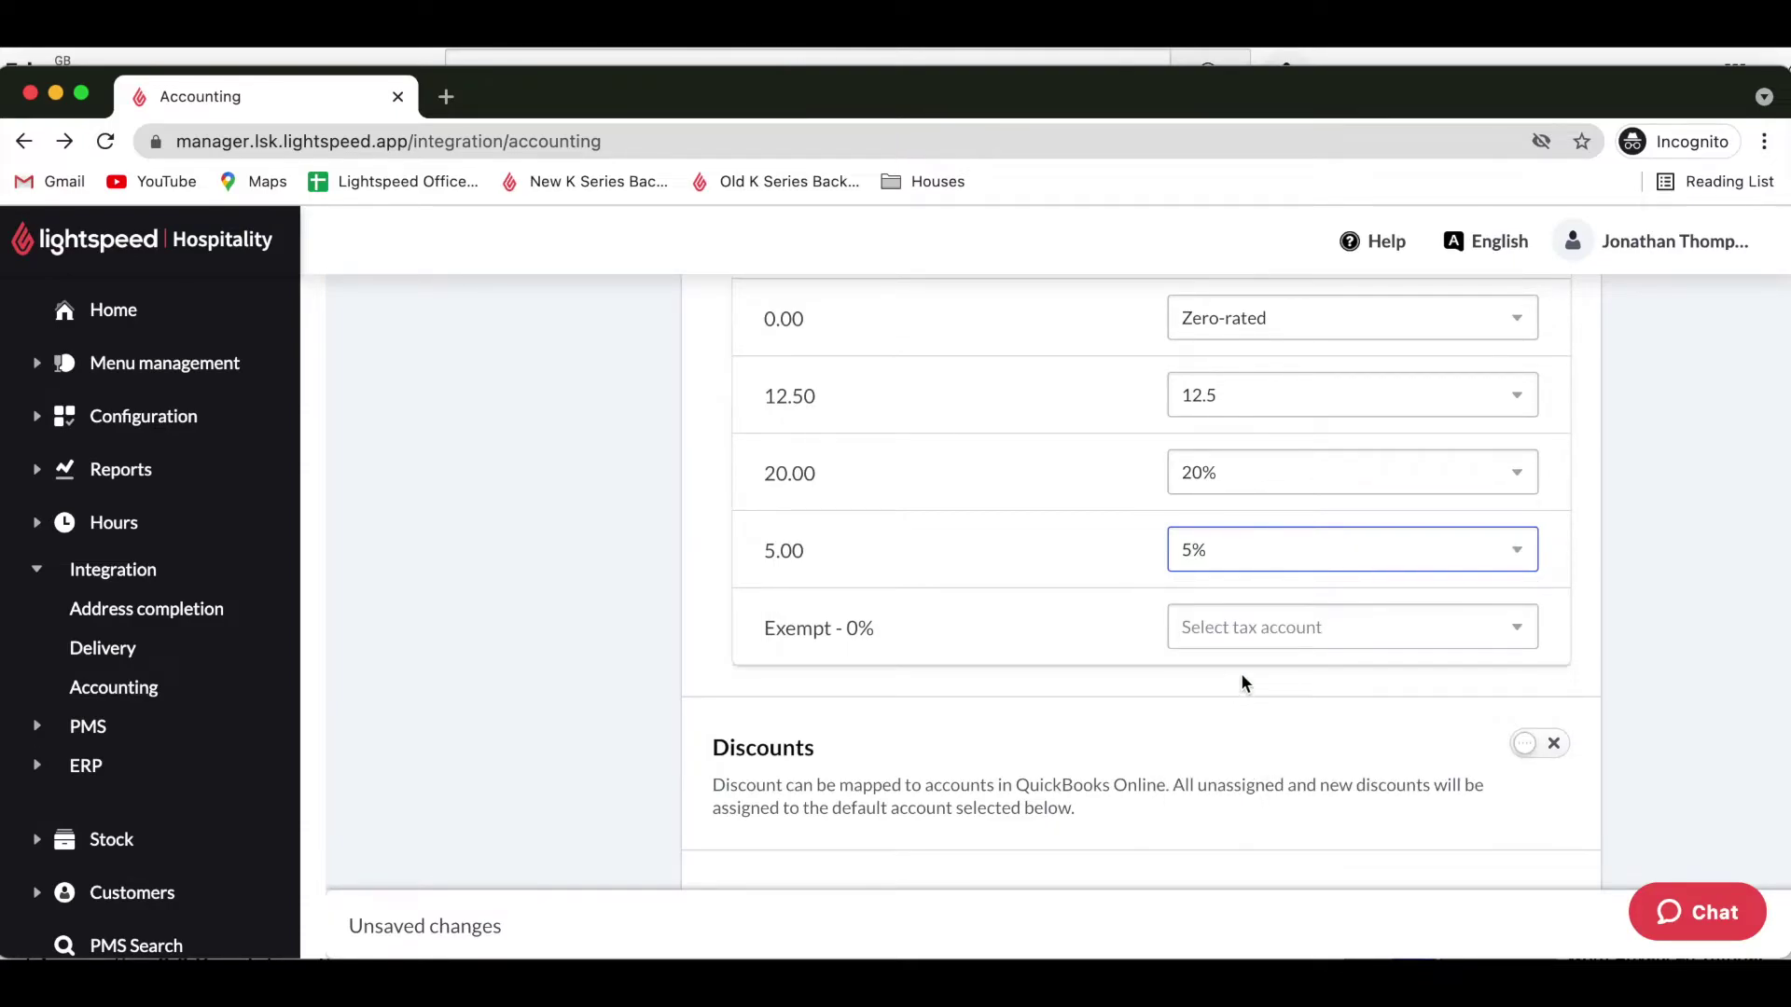
click(1334, 632)
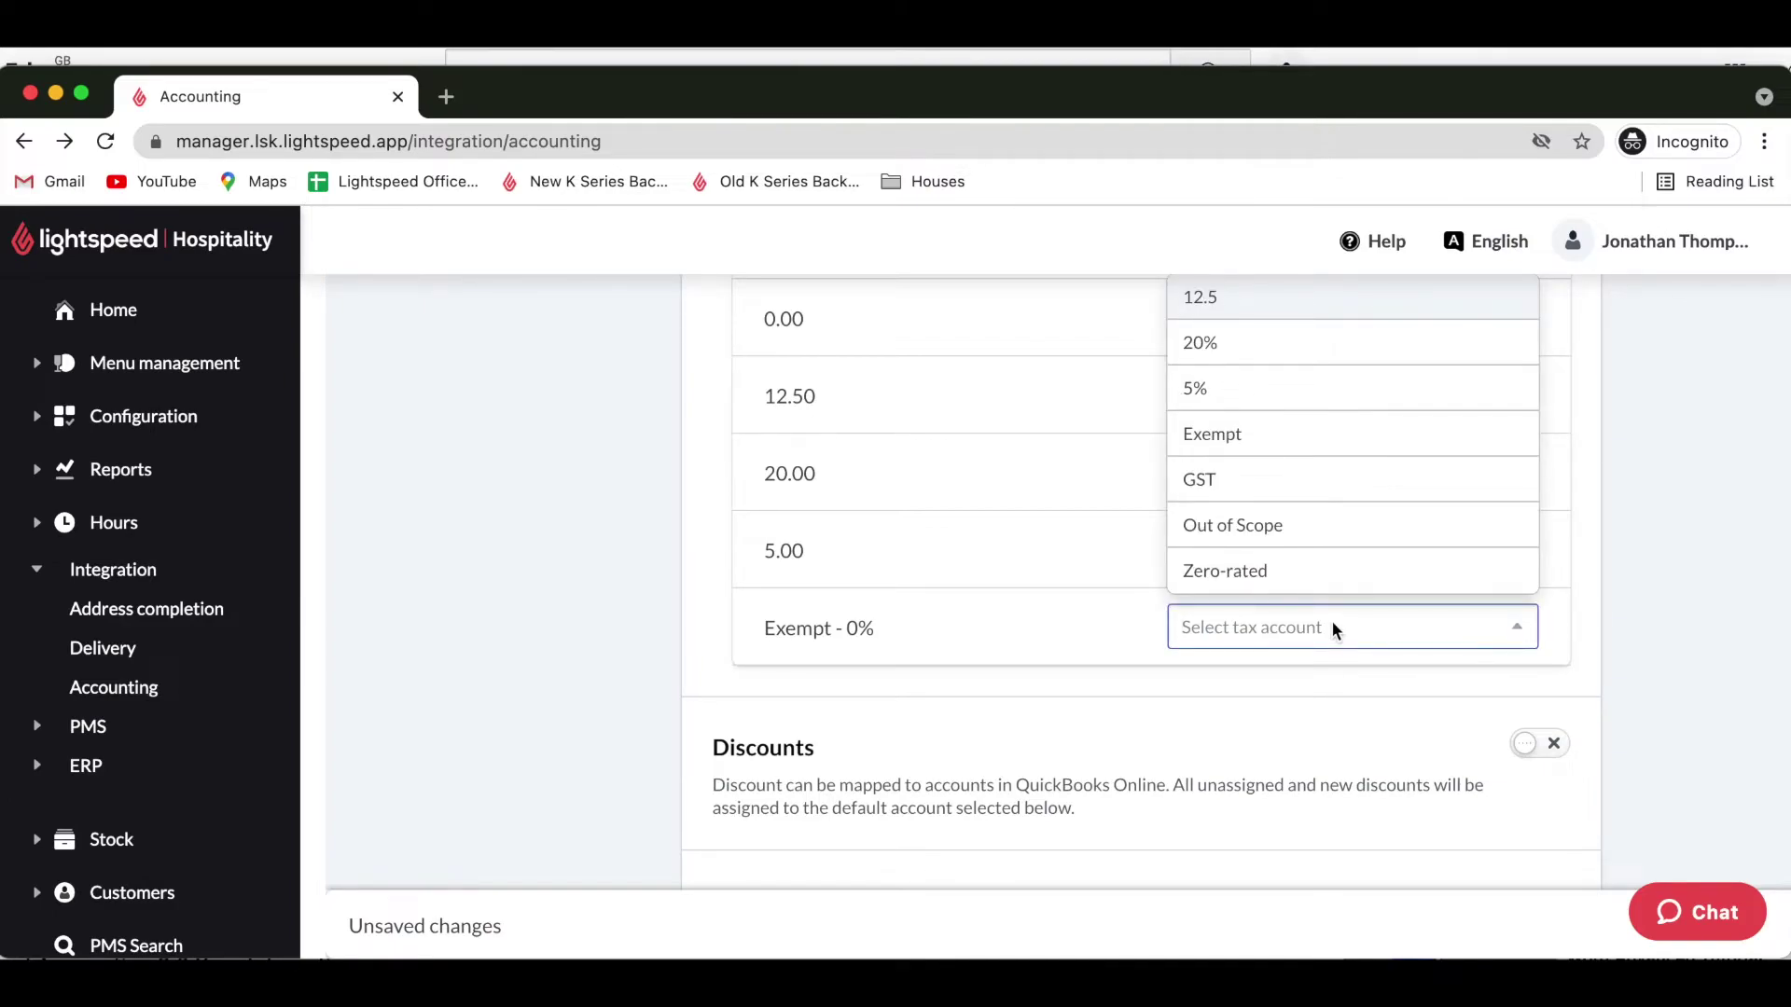
click(1302, 571)
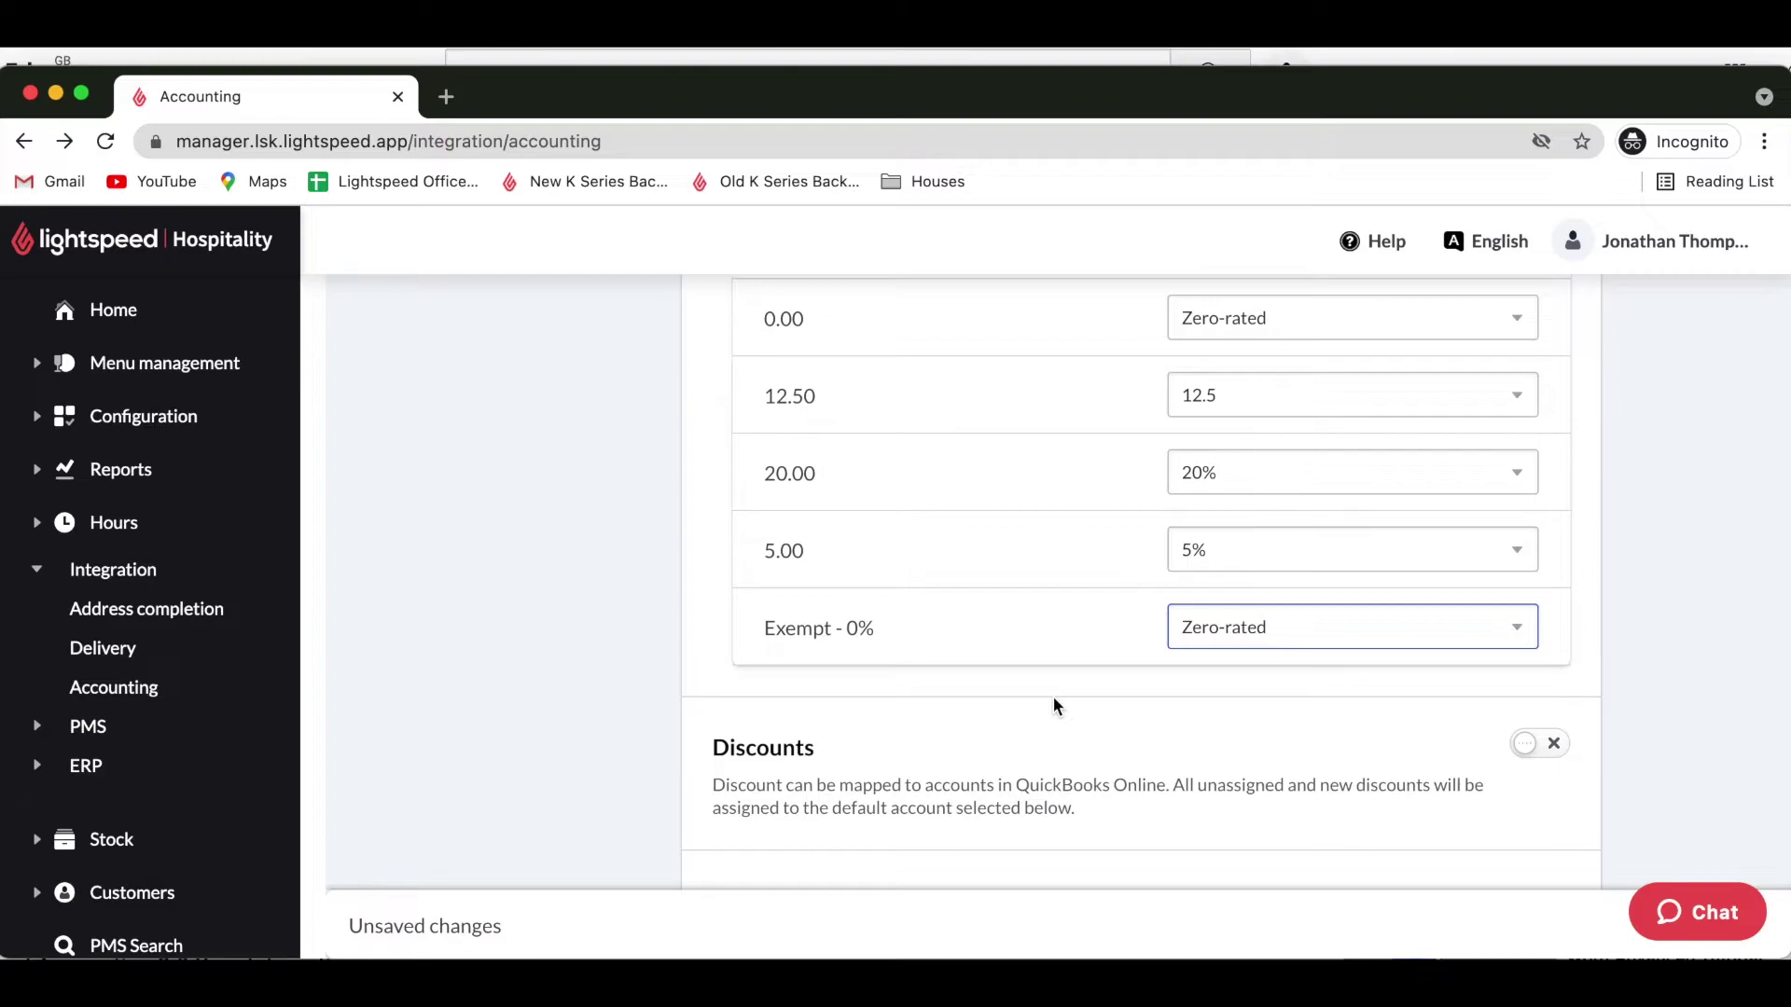
scroll(1054, 701, down, 3)
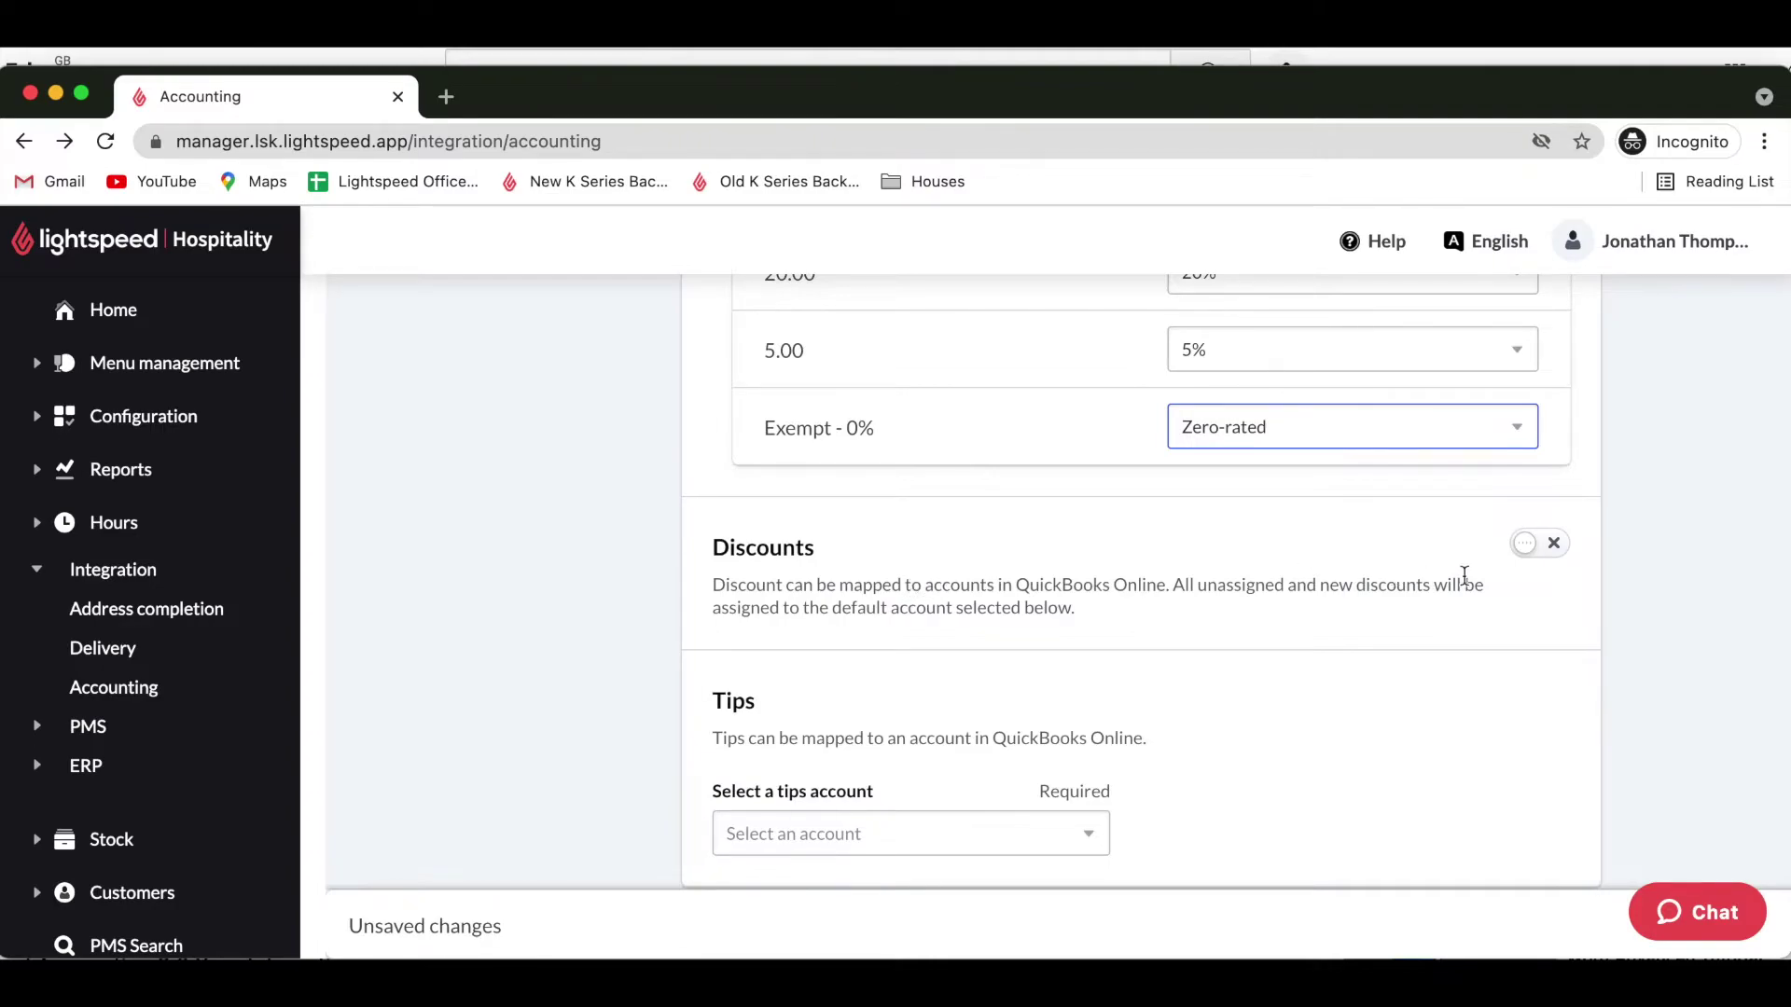
Enable discount mapping, default it to Discounts - Income, and go to Map individual discounts.
click(1527, 546)
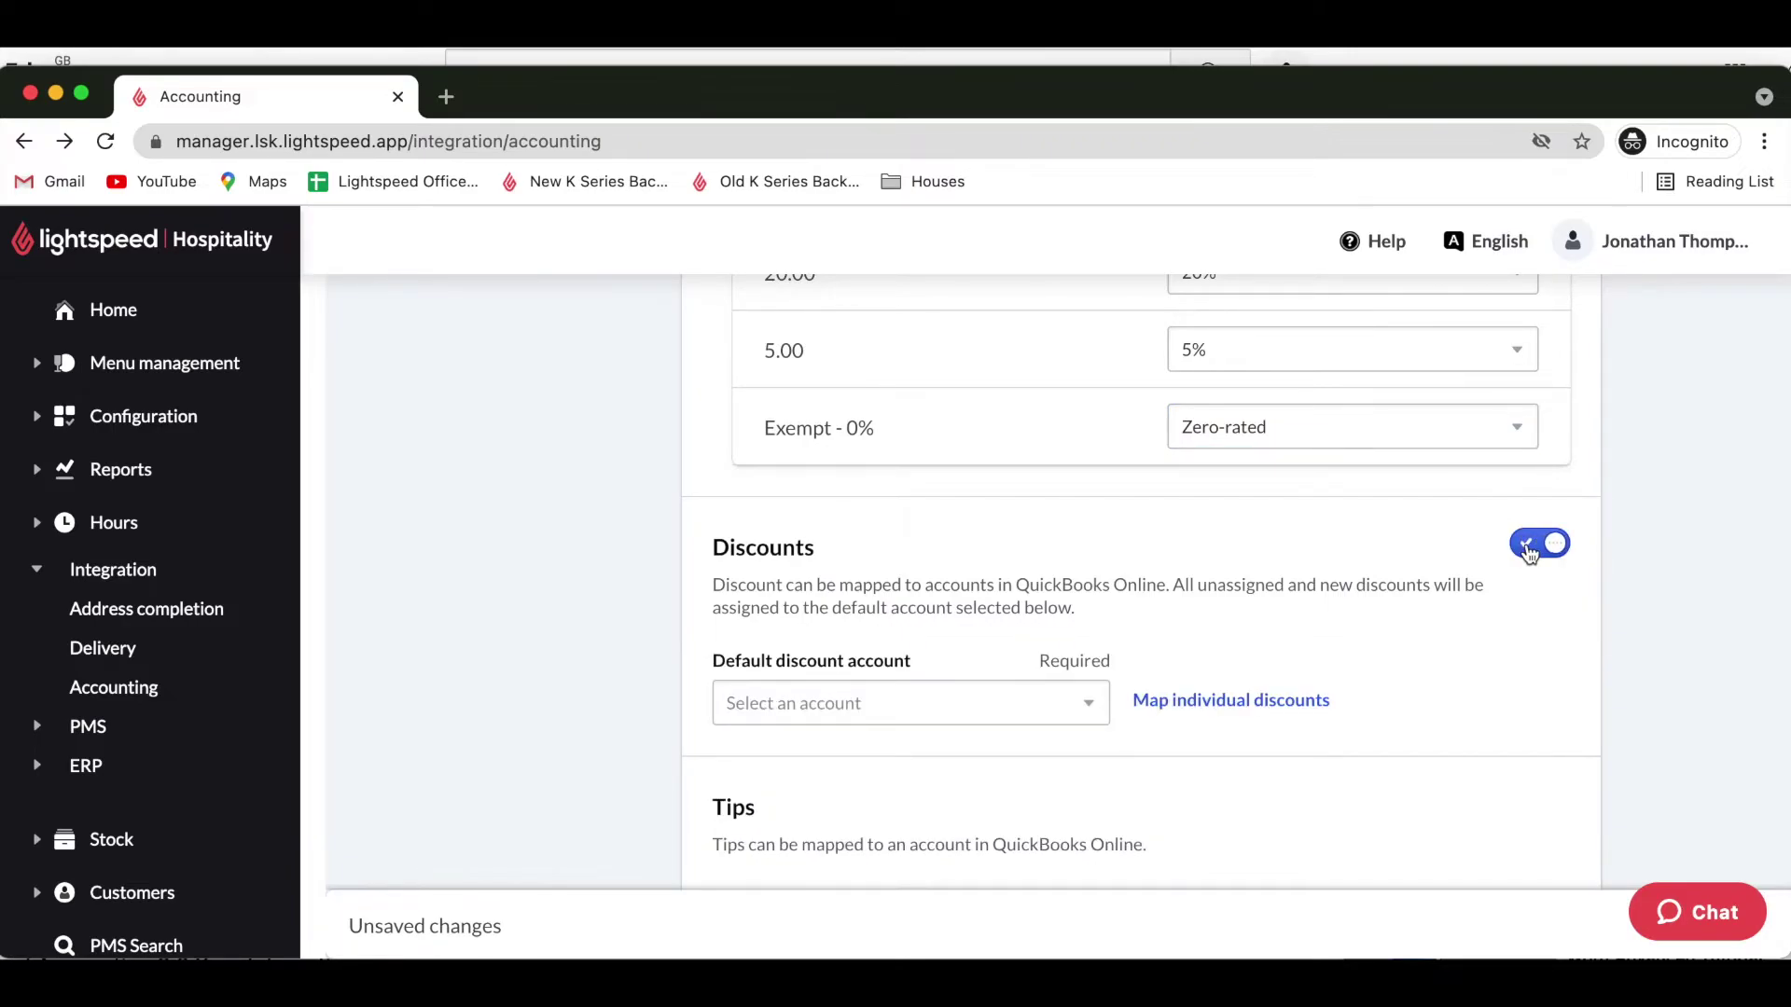
click(926, 711)
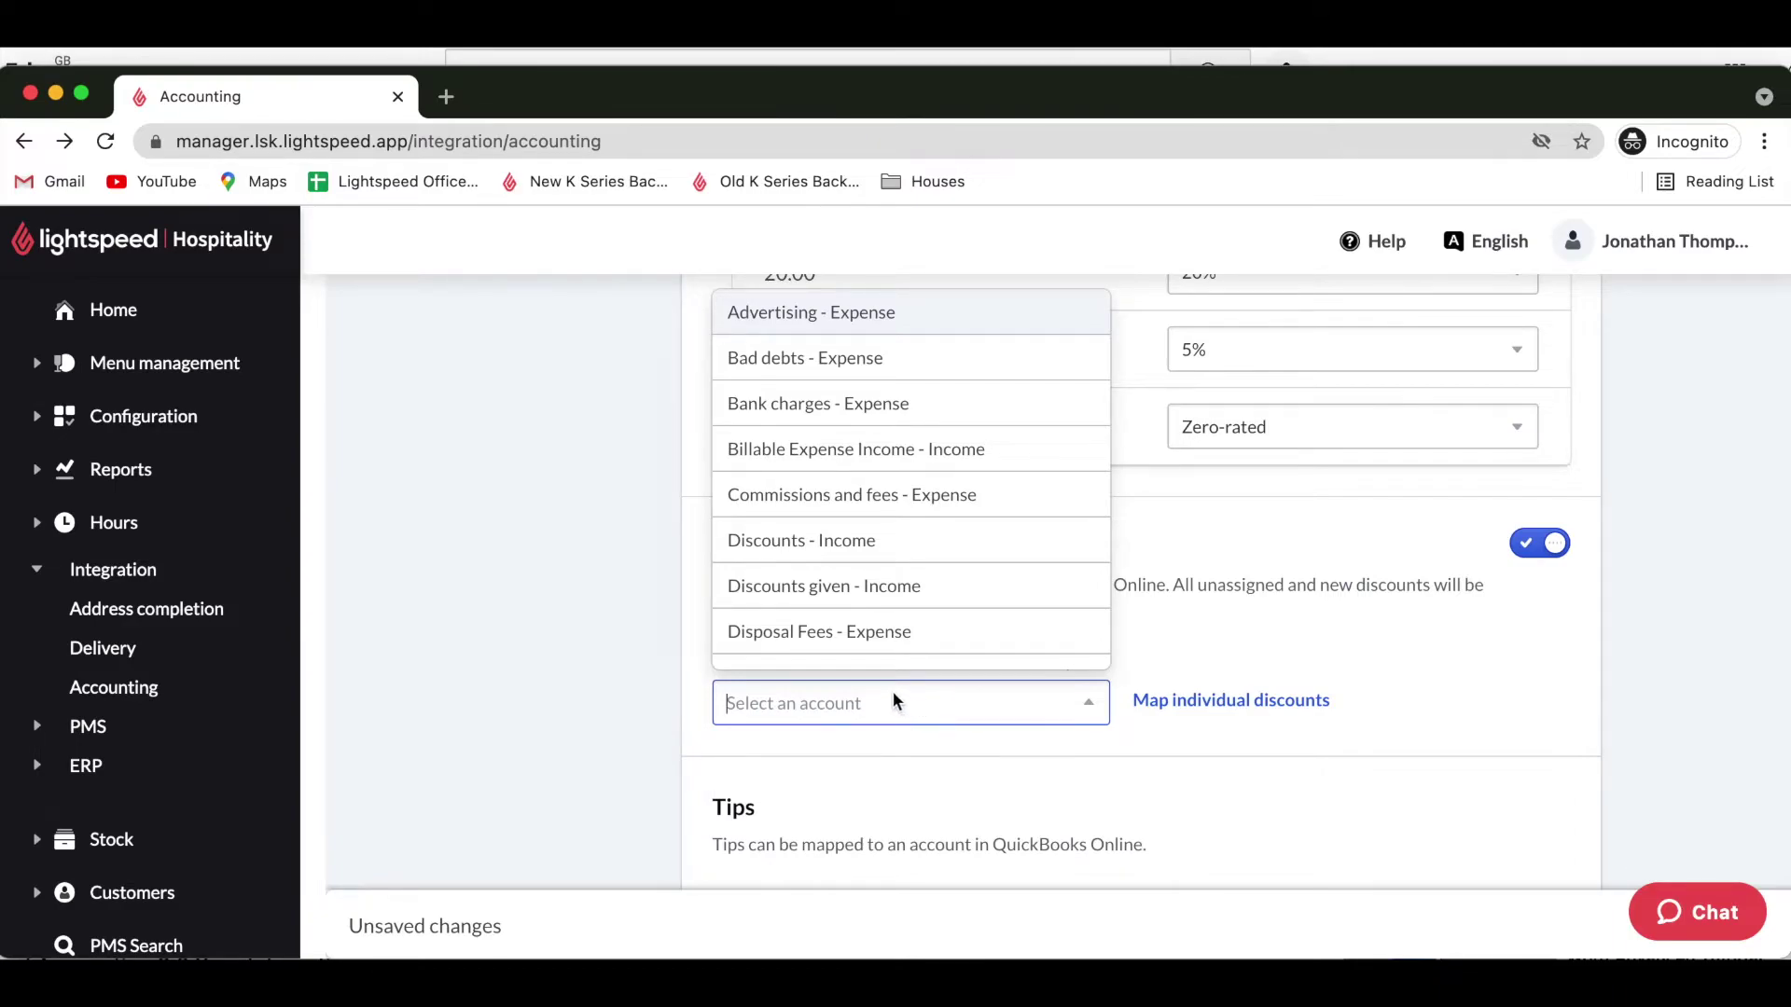
click(803, 554)
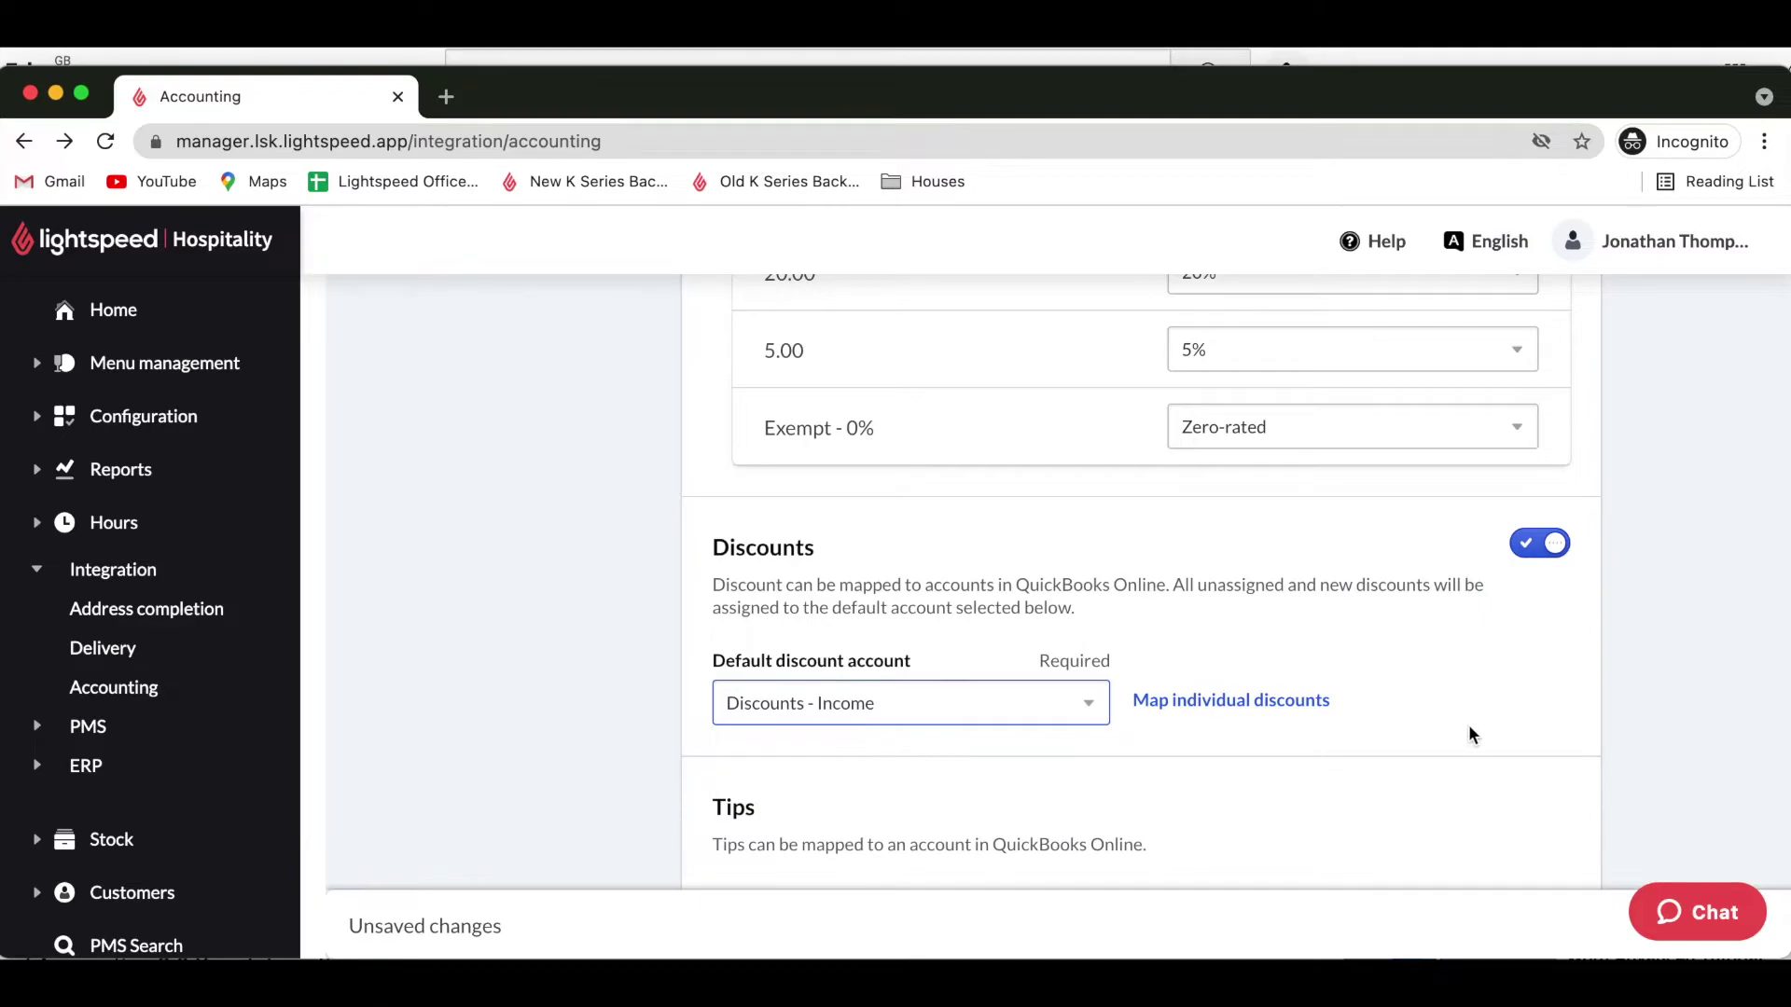
scroll(1469, 729, down, 3)
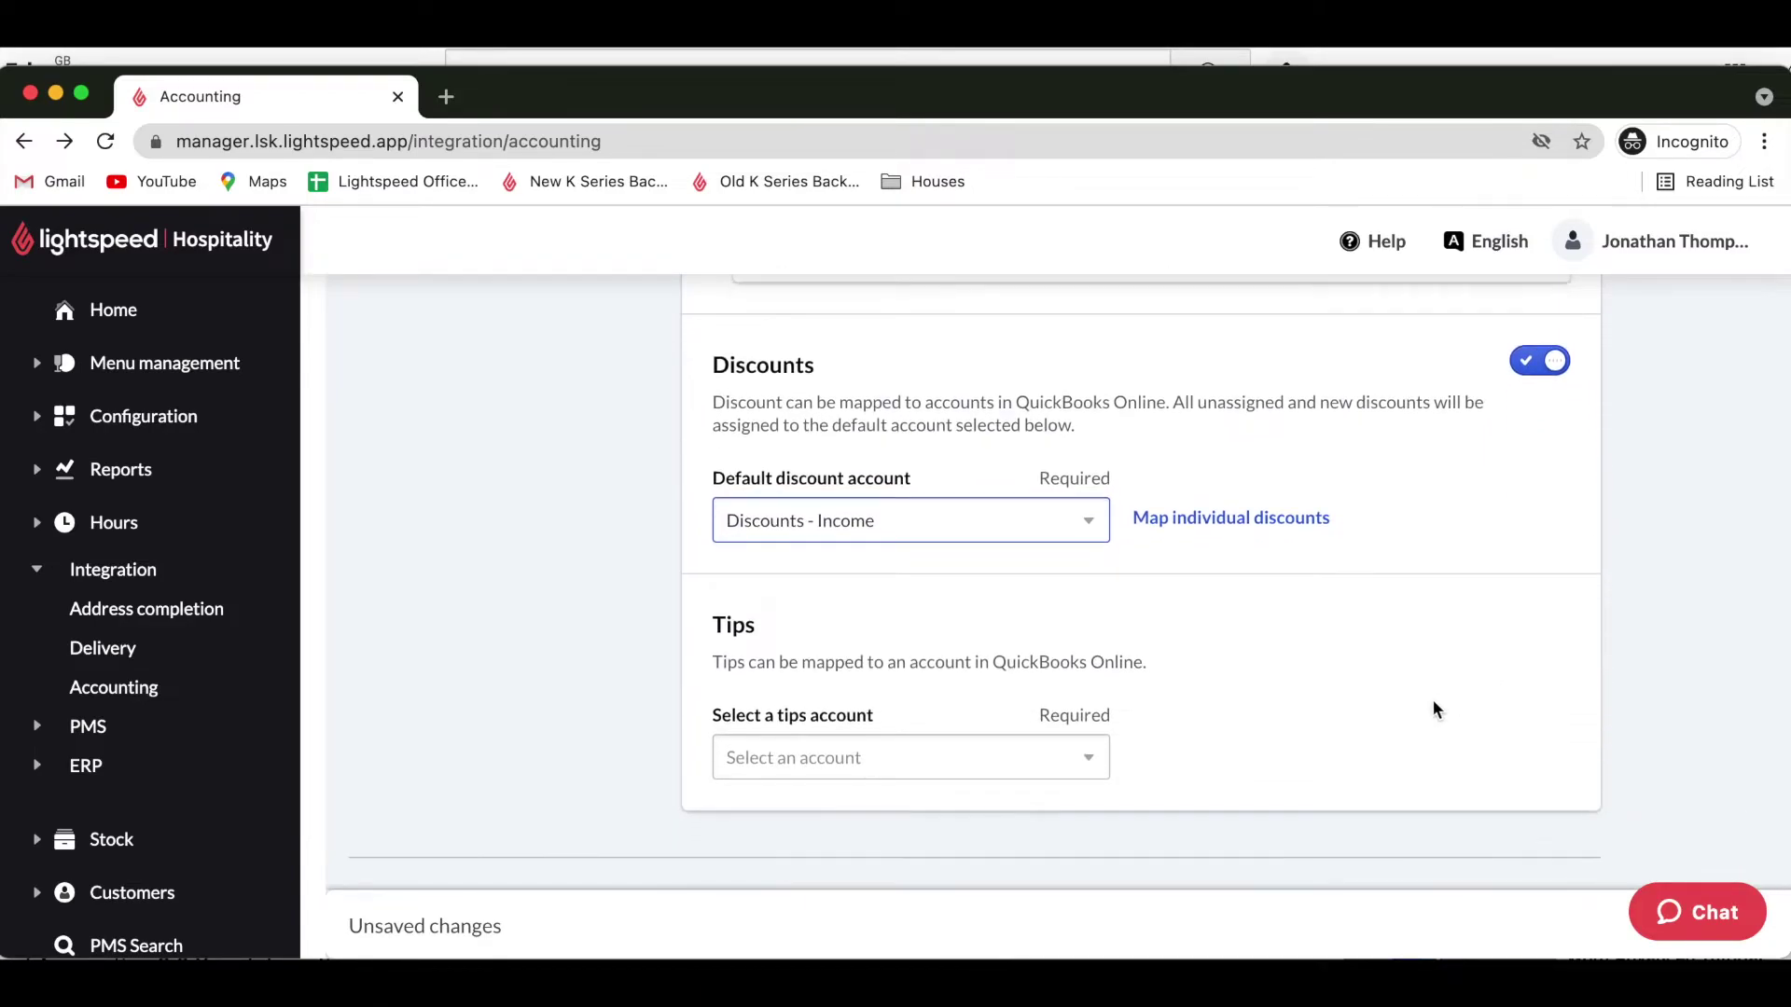
click(1257, 525)
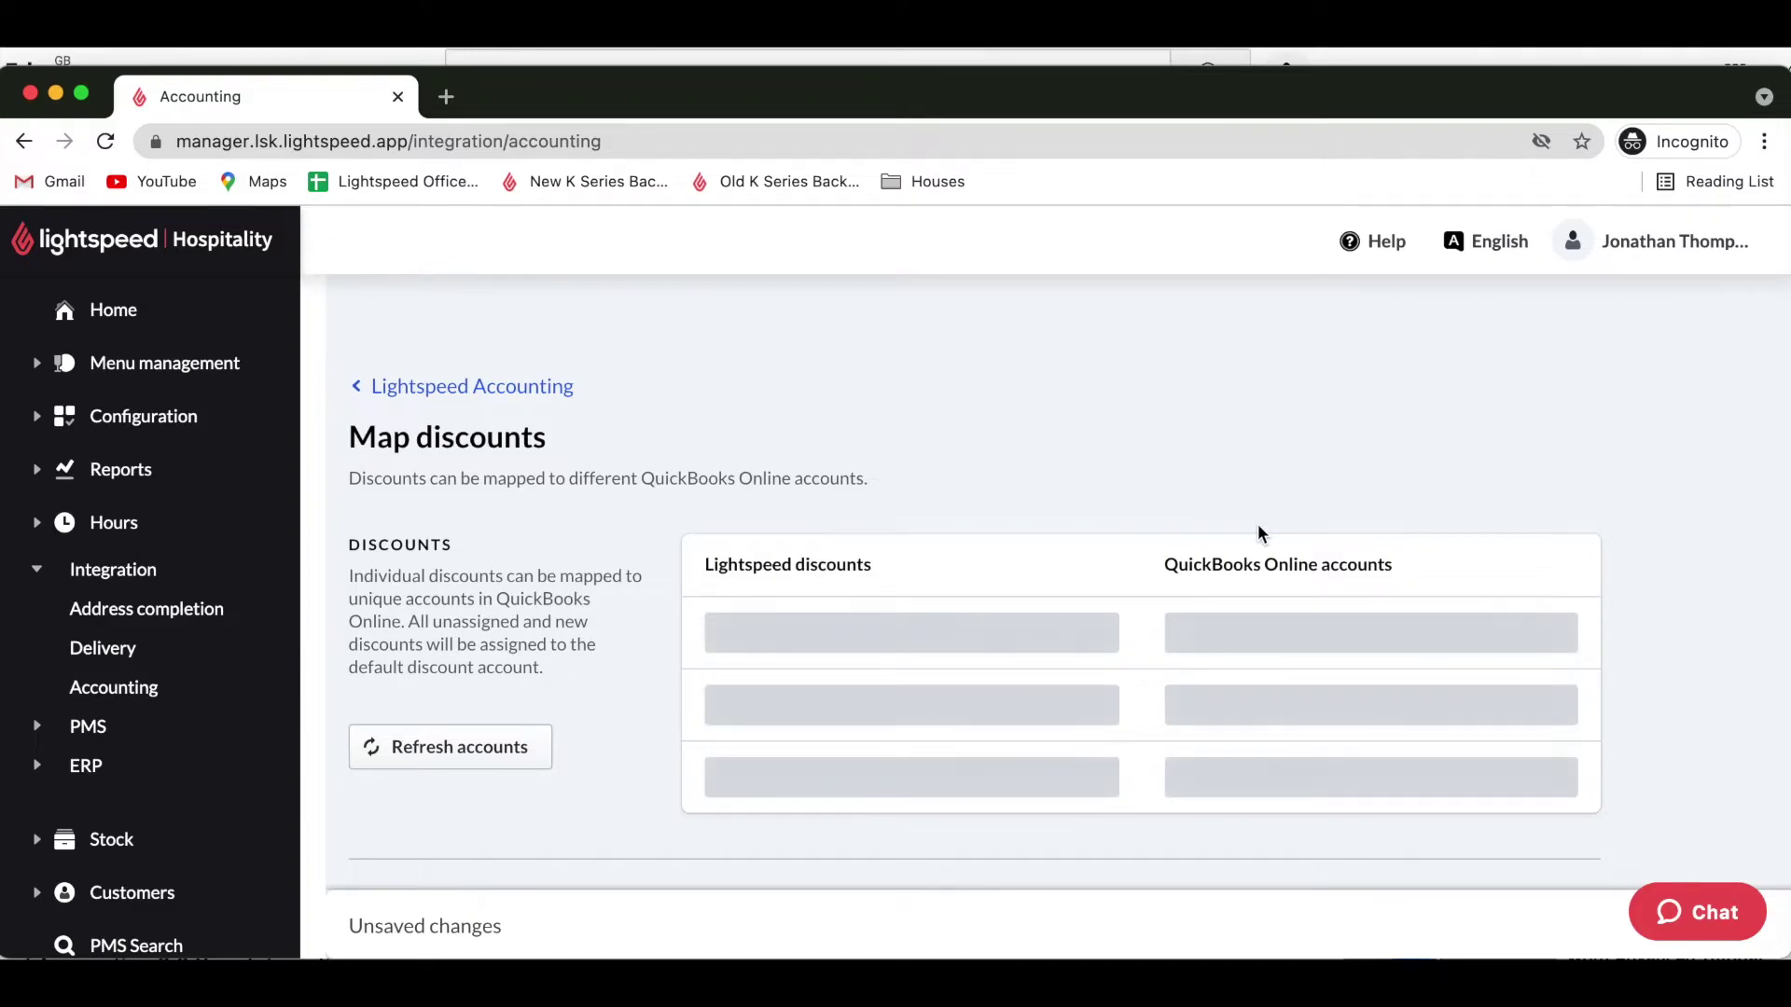
scroll(1257, 534, down, 3)
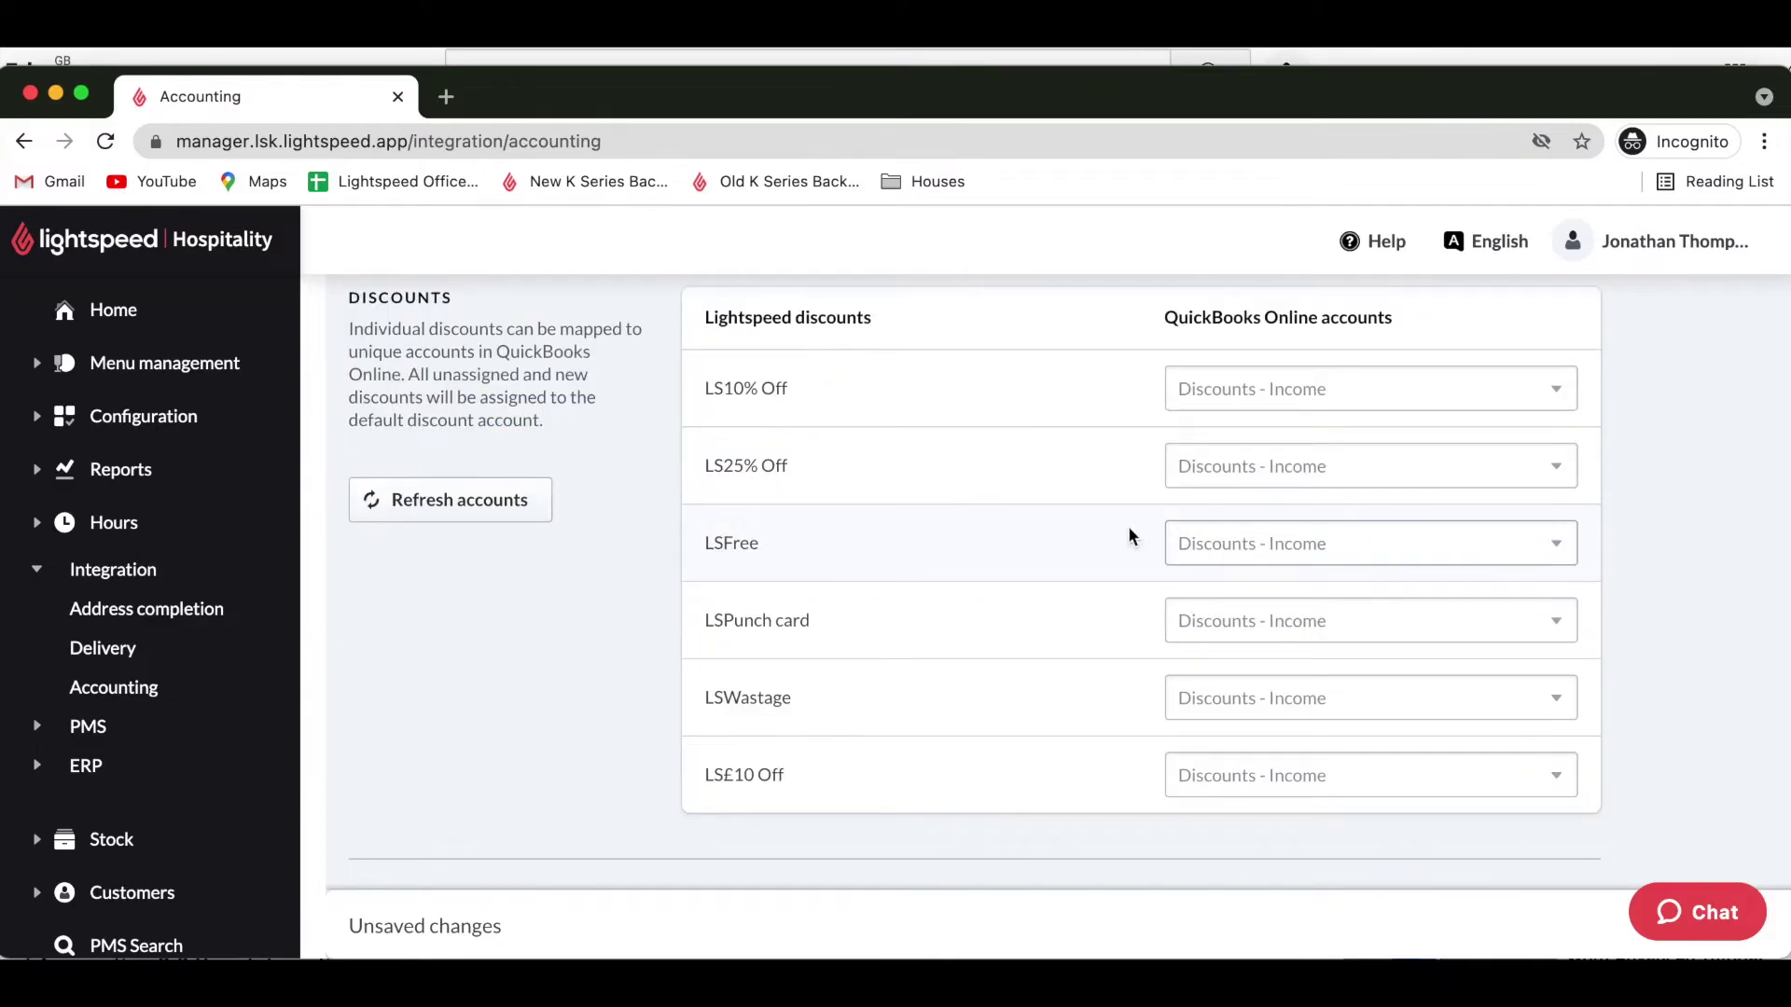
scroll(1052, 528, up, 1)
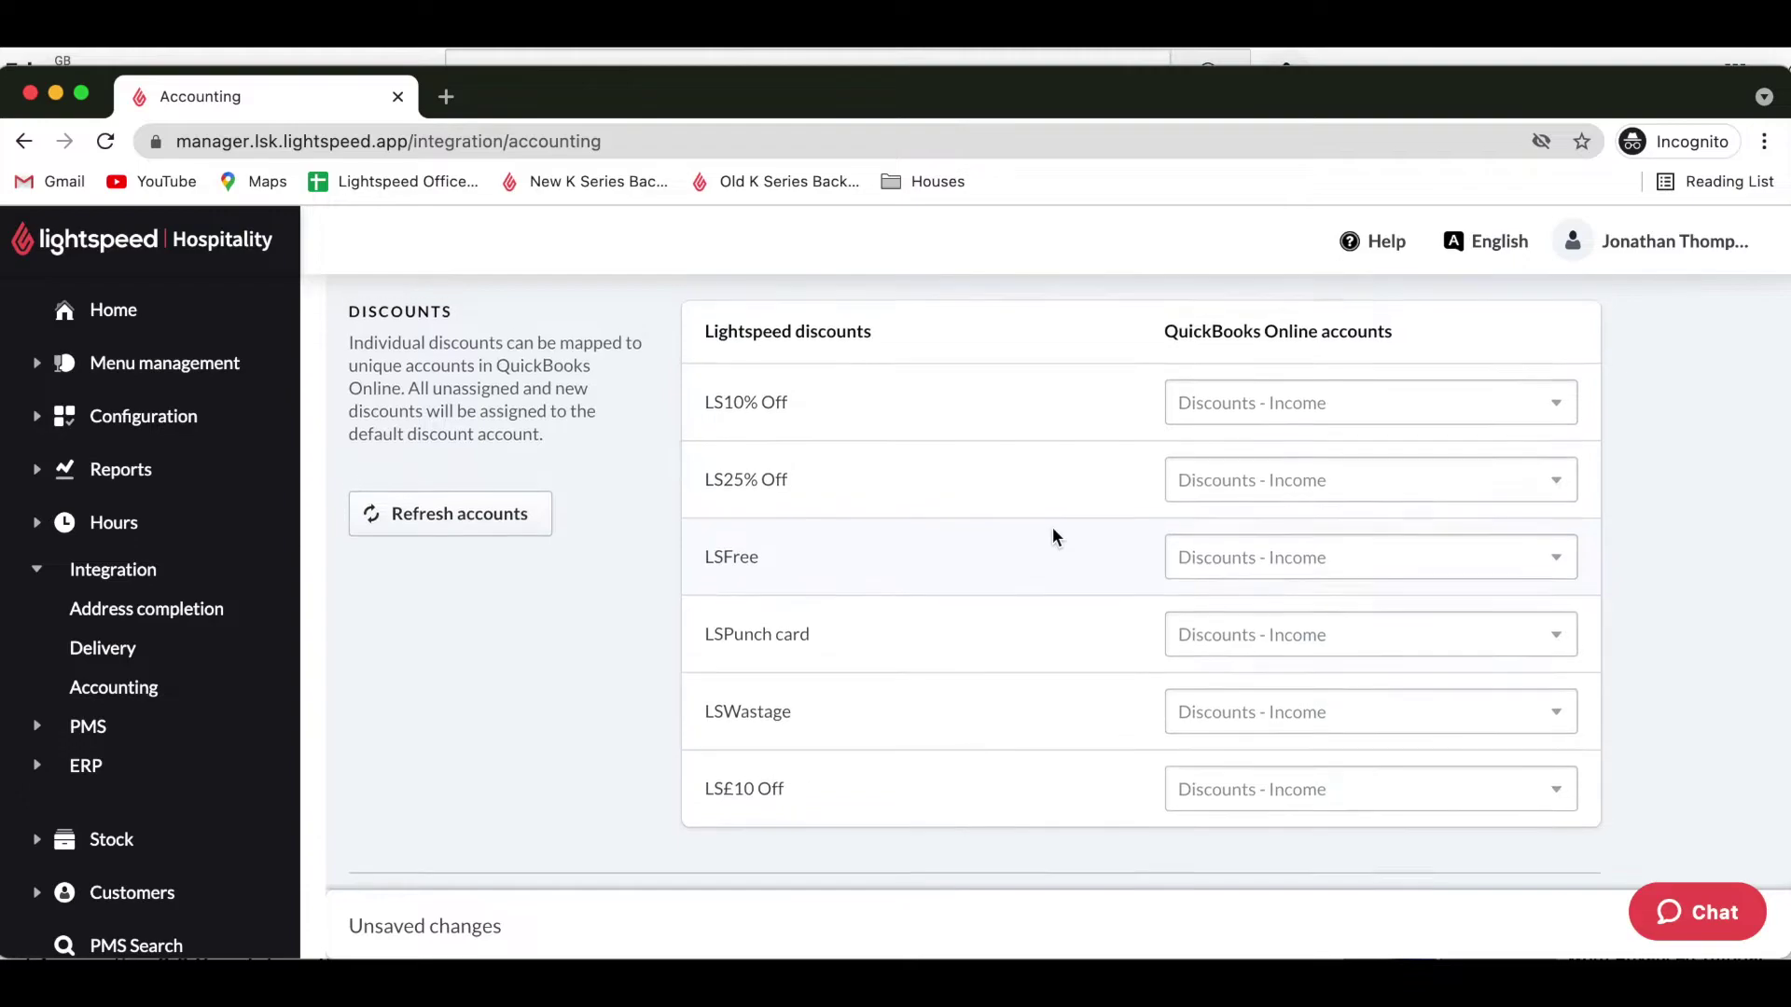
scroll(1052, 528, down, 1)
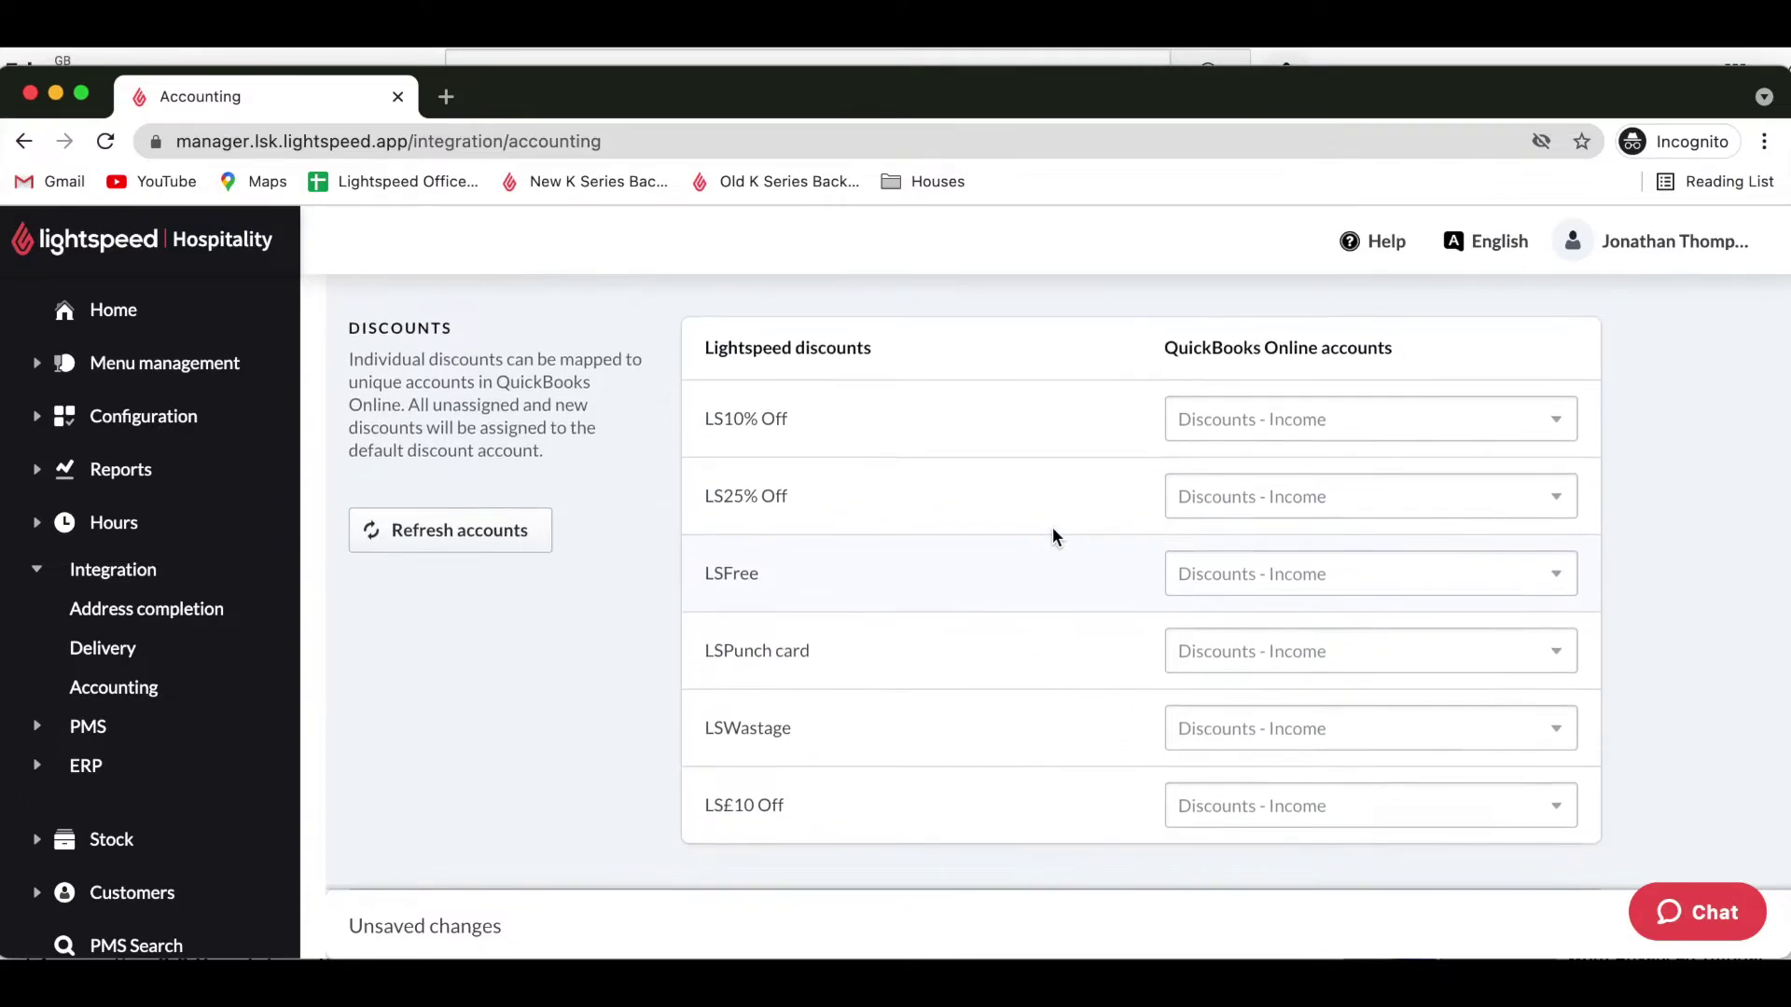
scroll(1052, 527, up, 2)
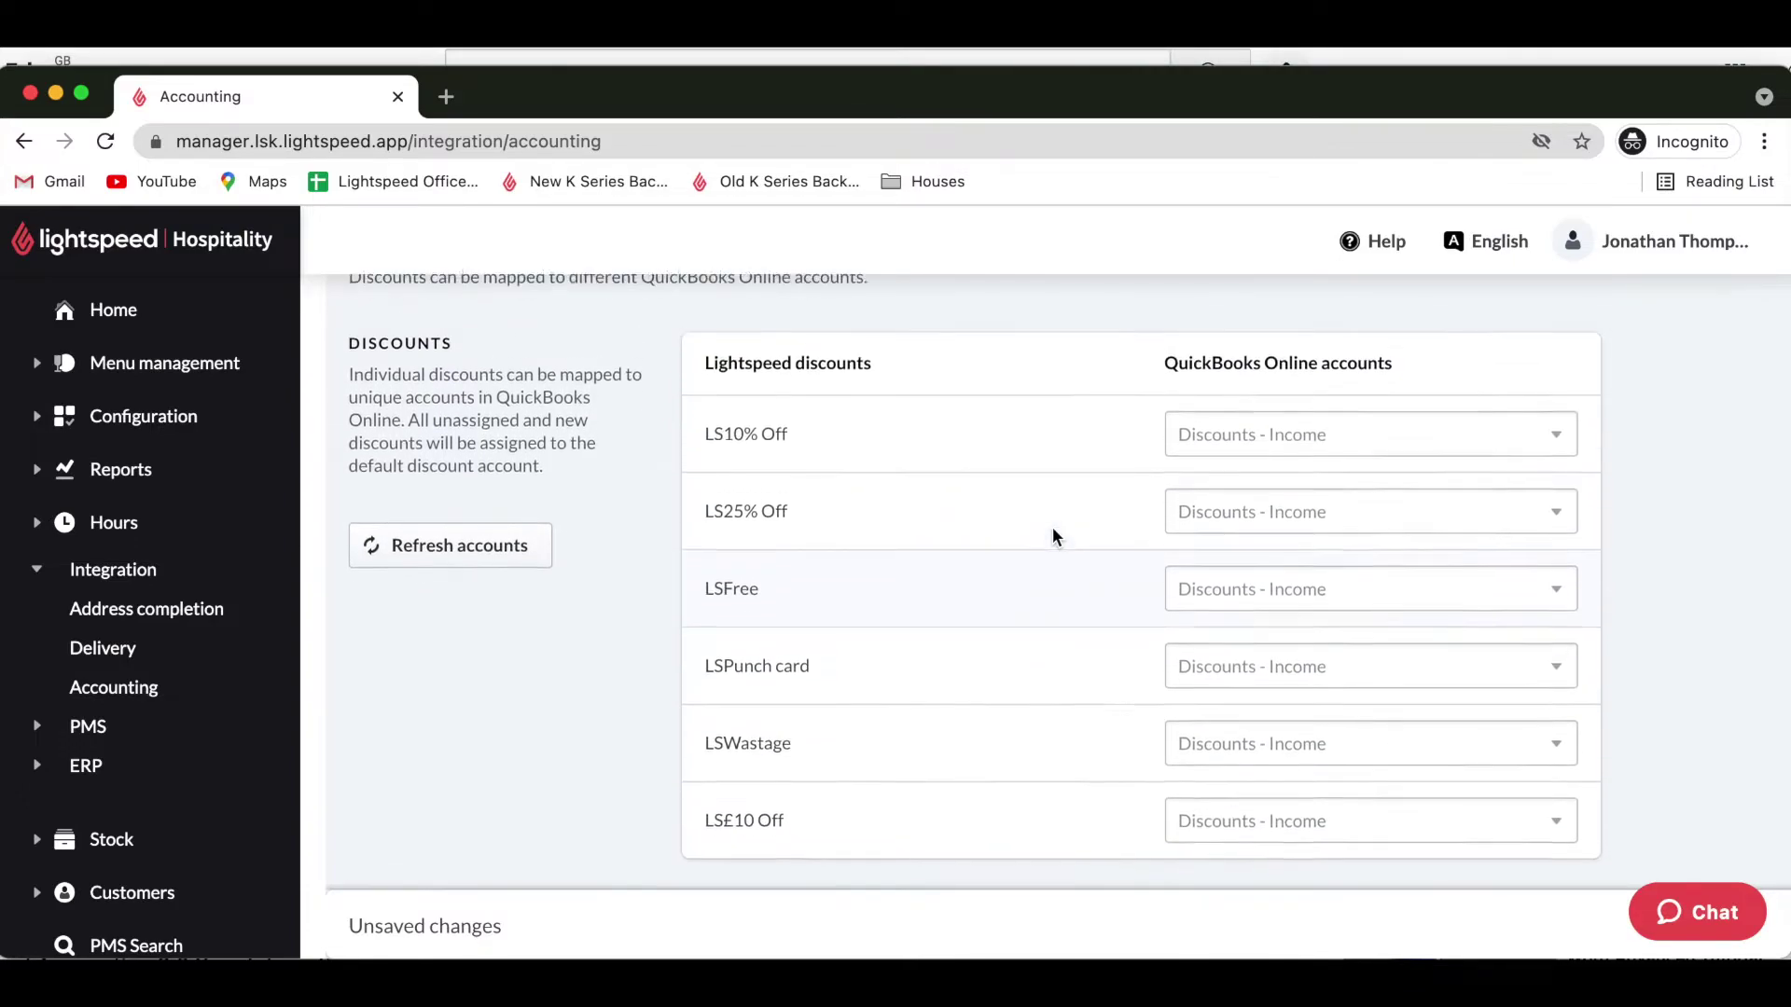
scroll(1052, 528, down, 1)
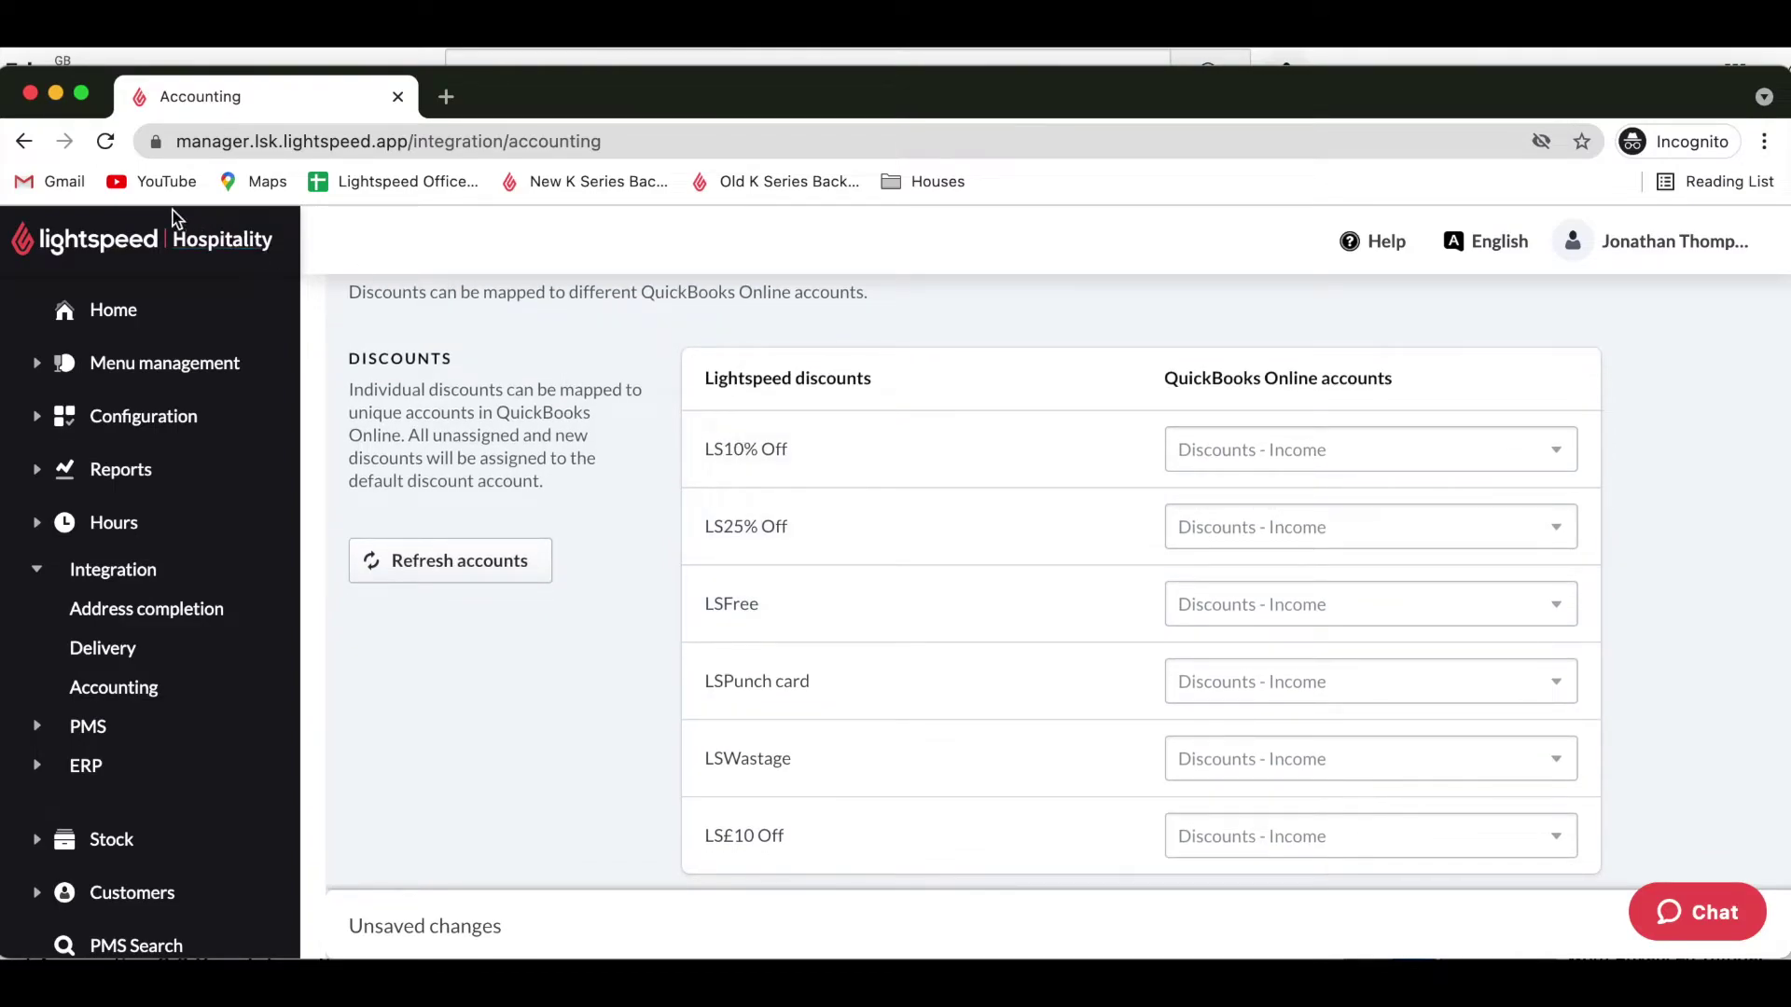
click(21, 142)
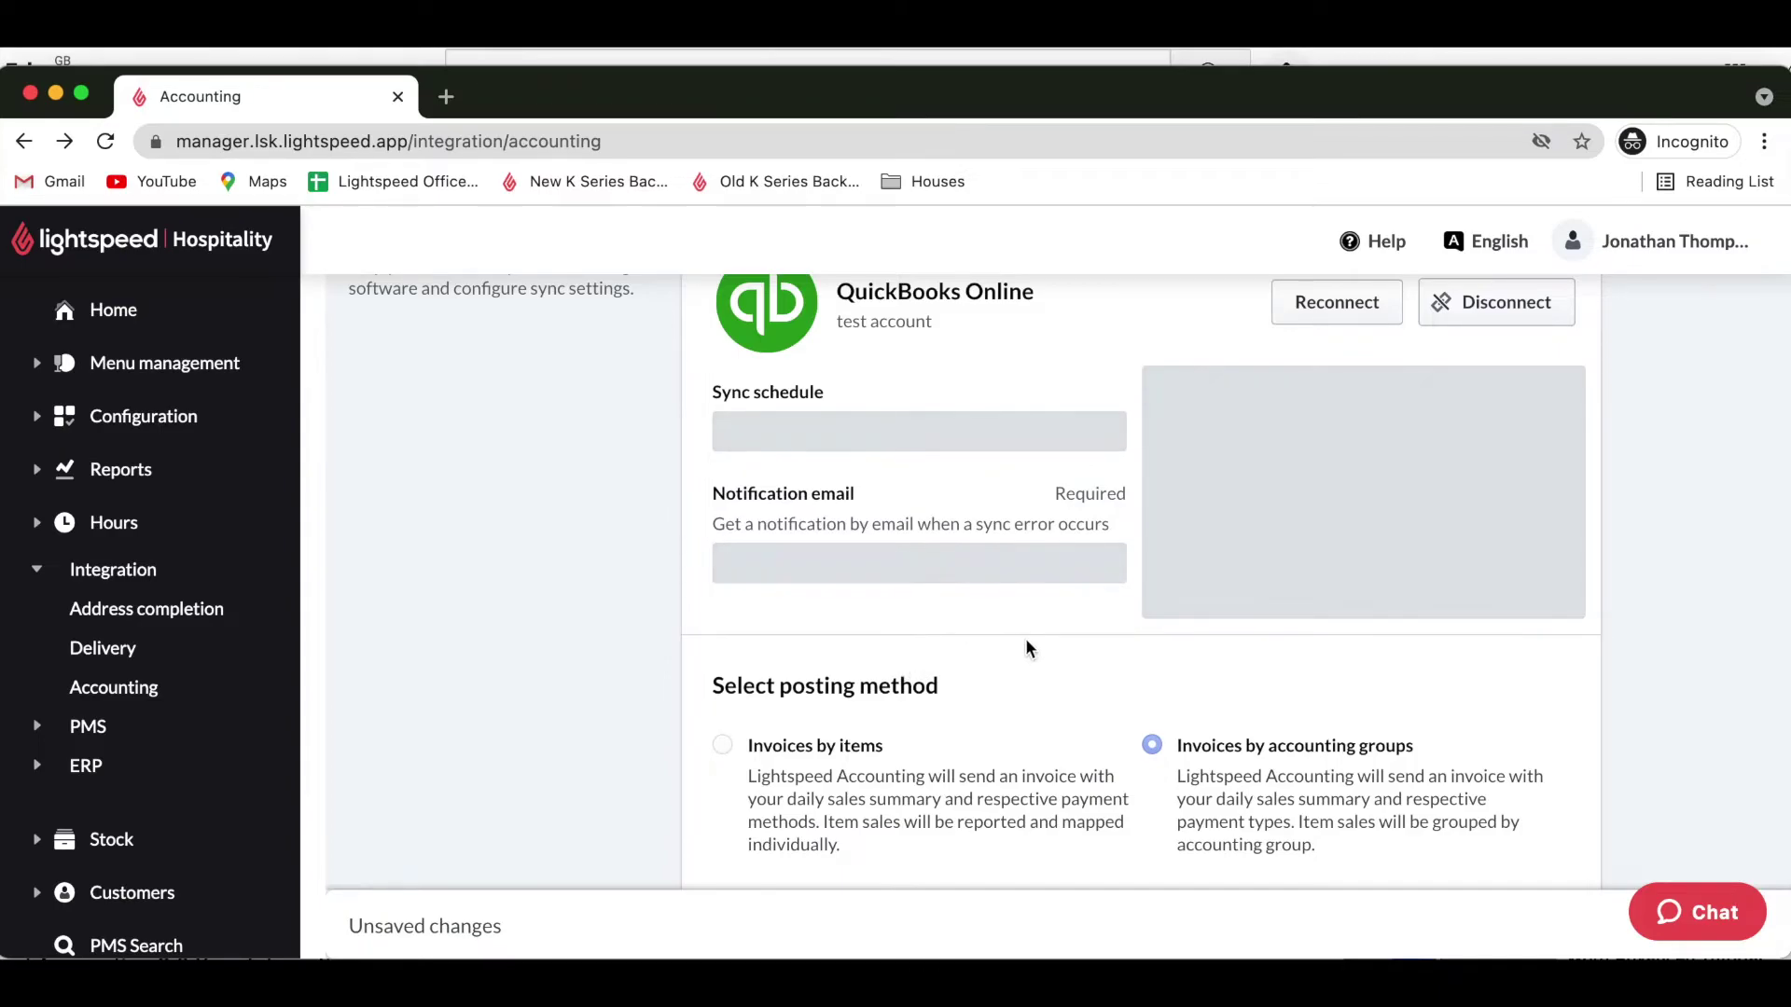
scroll(1041, 640, down, 3)
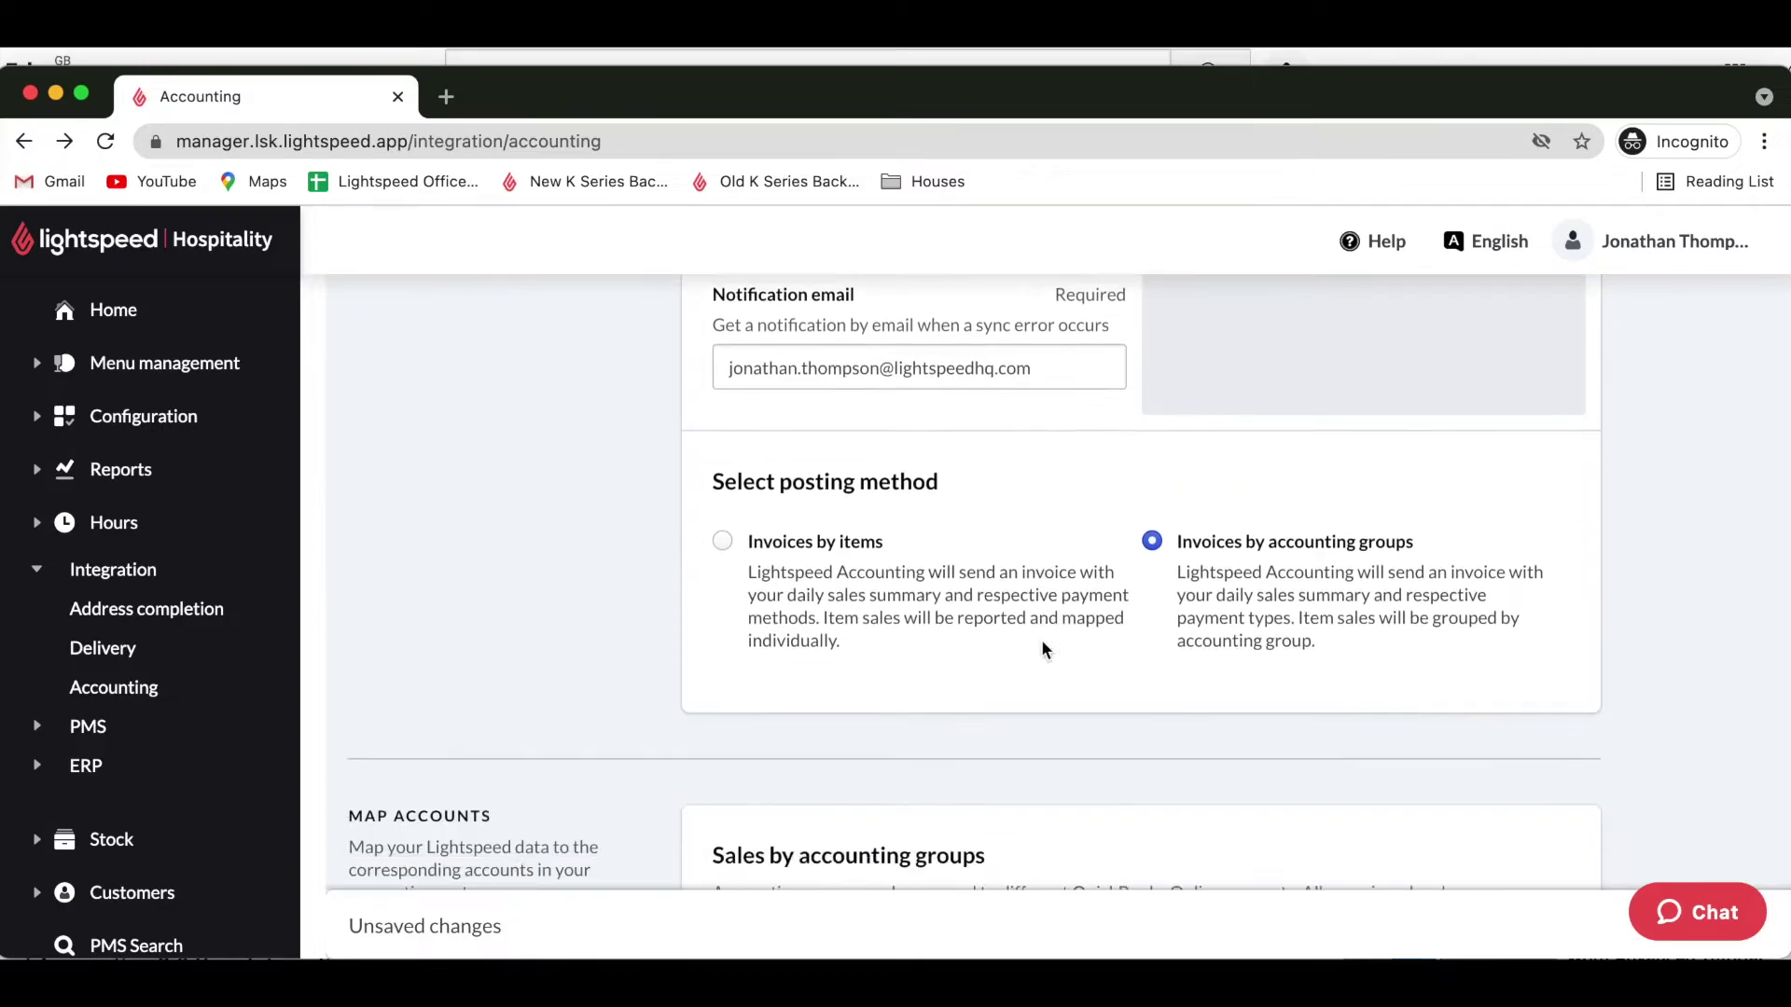
scroll(1041, 640, down, 5)
scroll(1041, 640, down, 4)
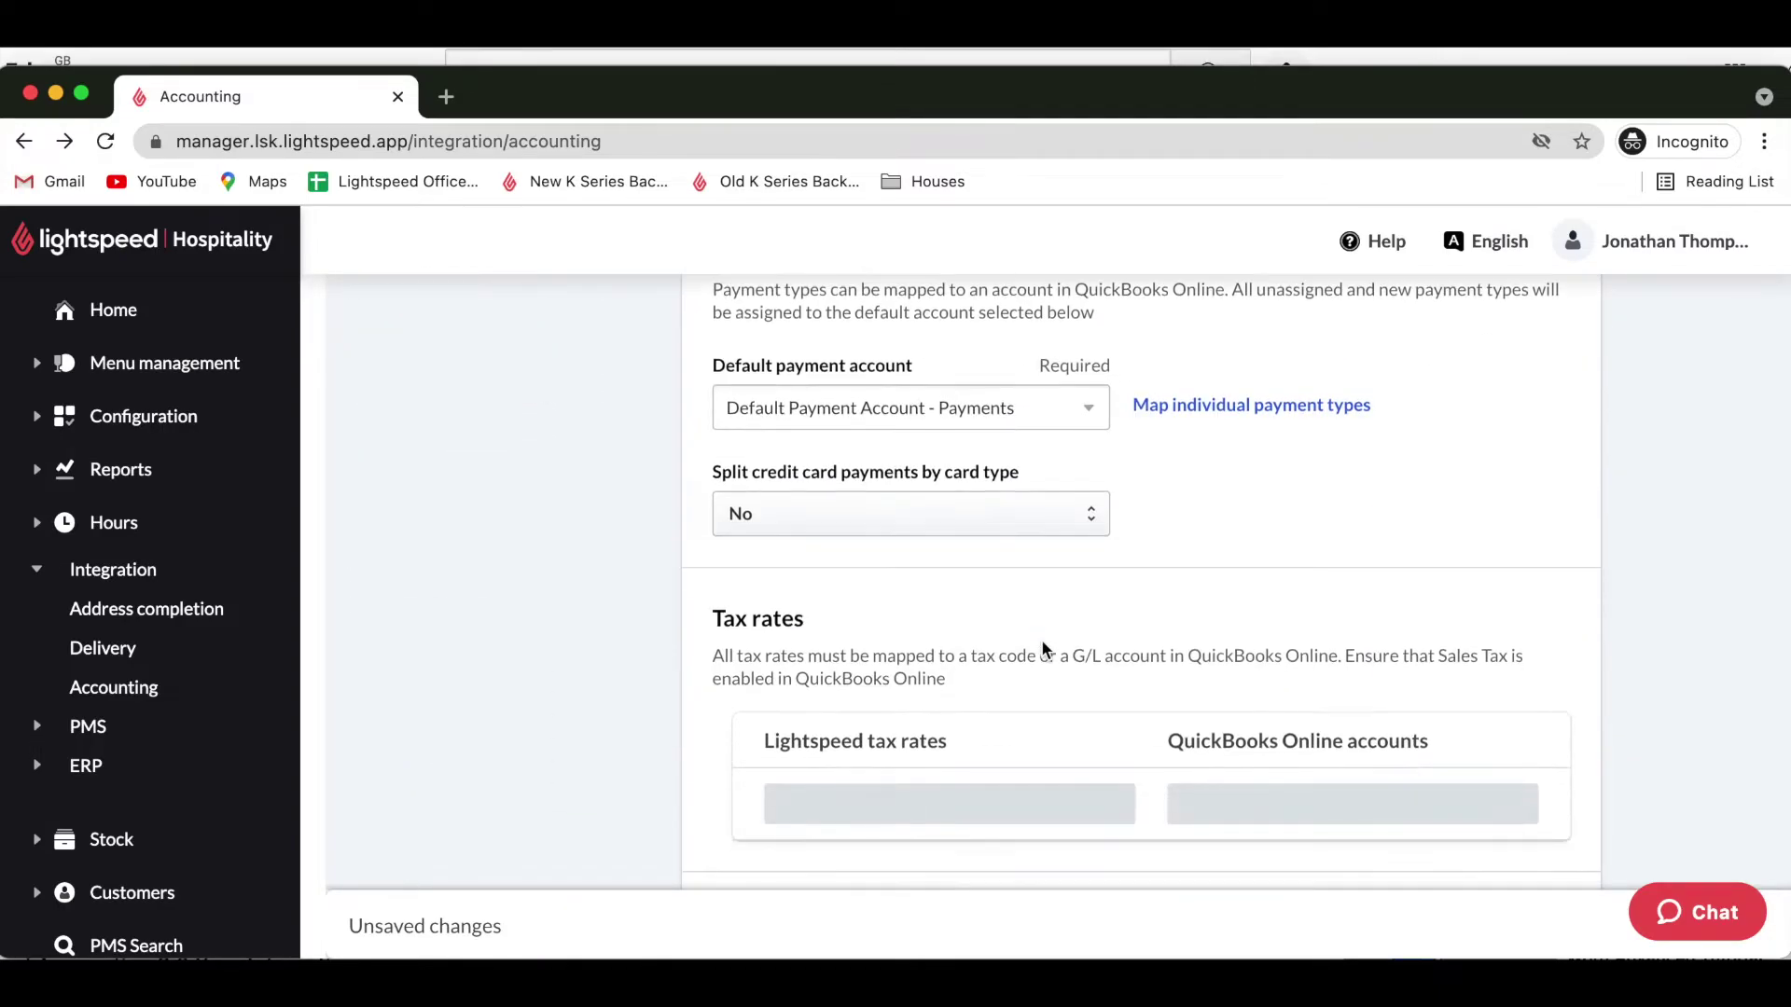
scroll(1041, 639, down, 3)
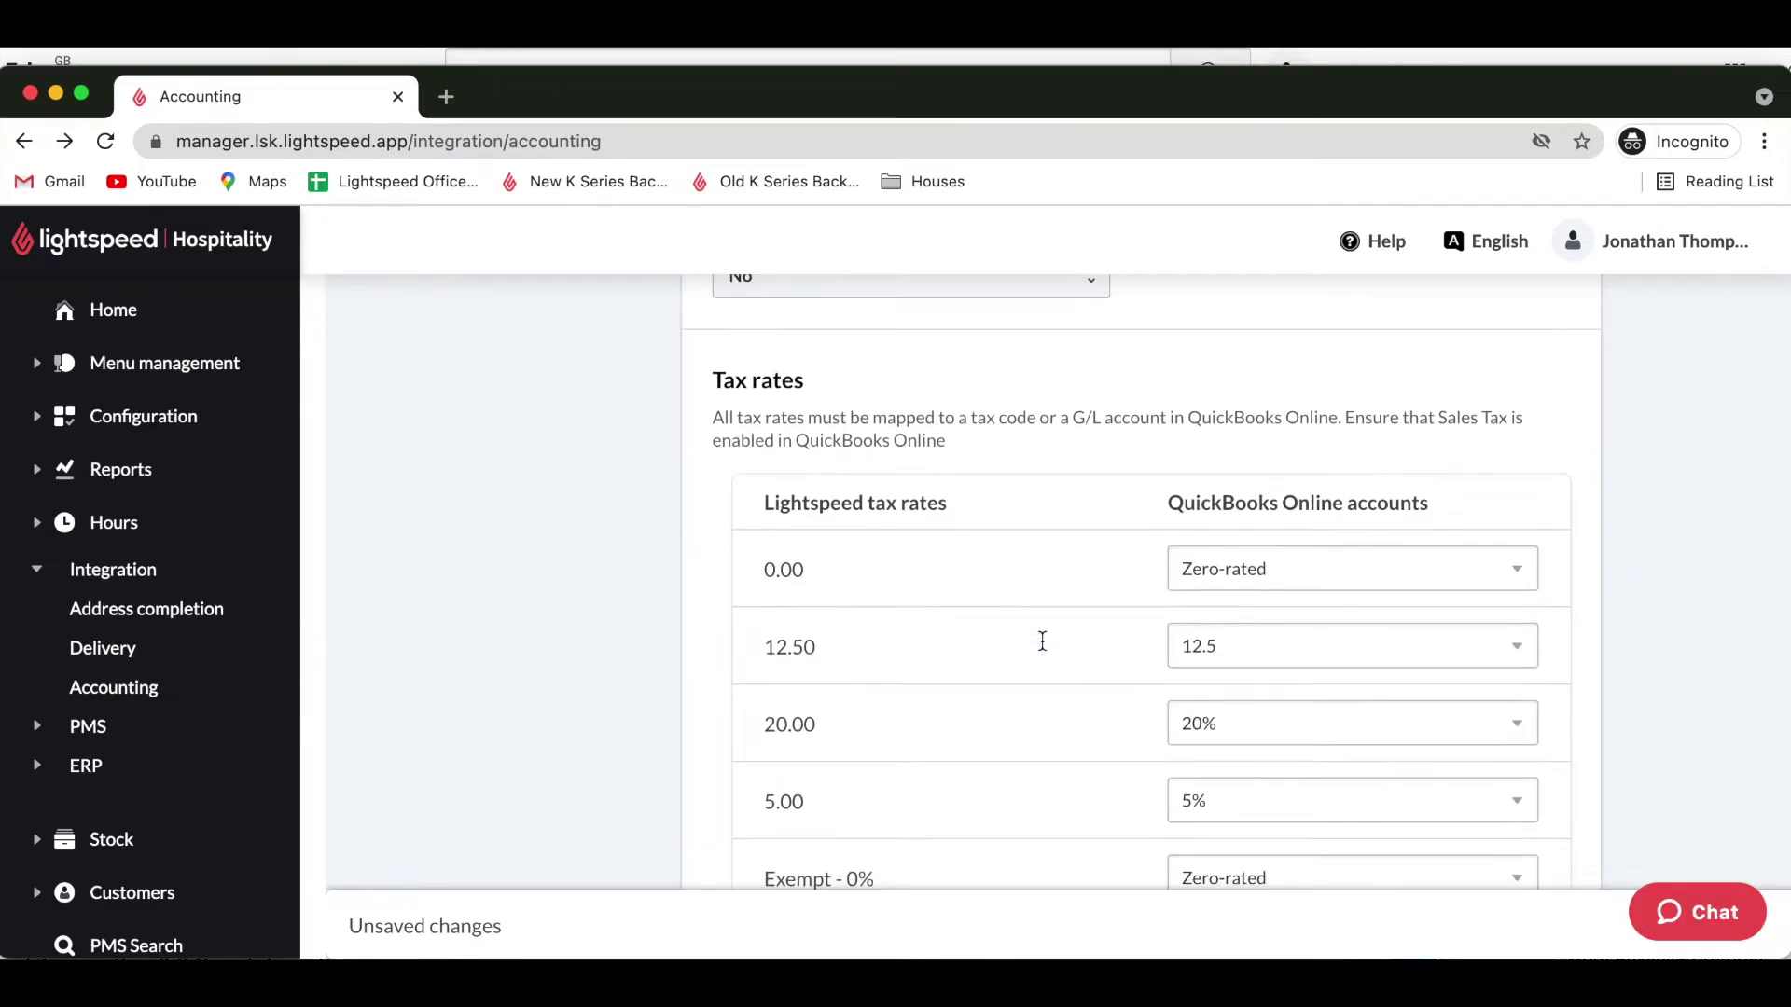
scroll(1043, 640, down, 4)
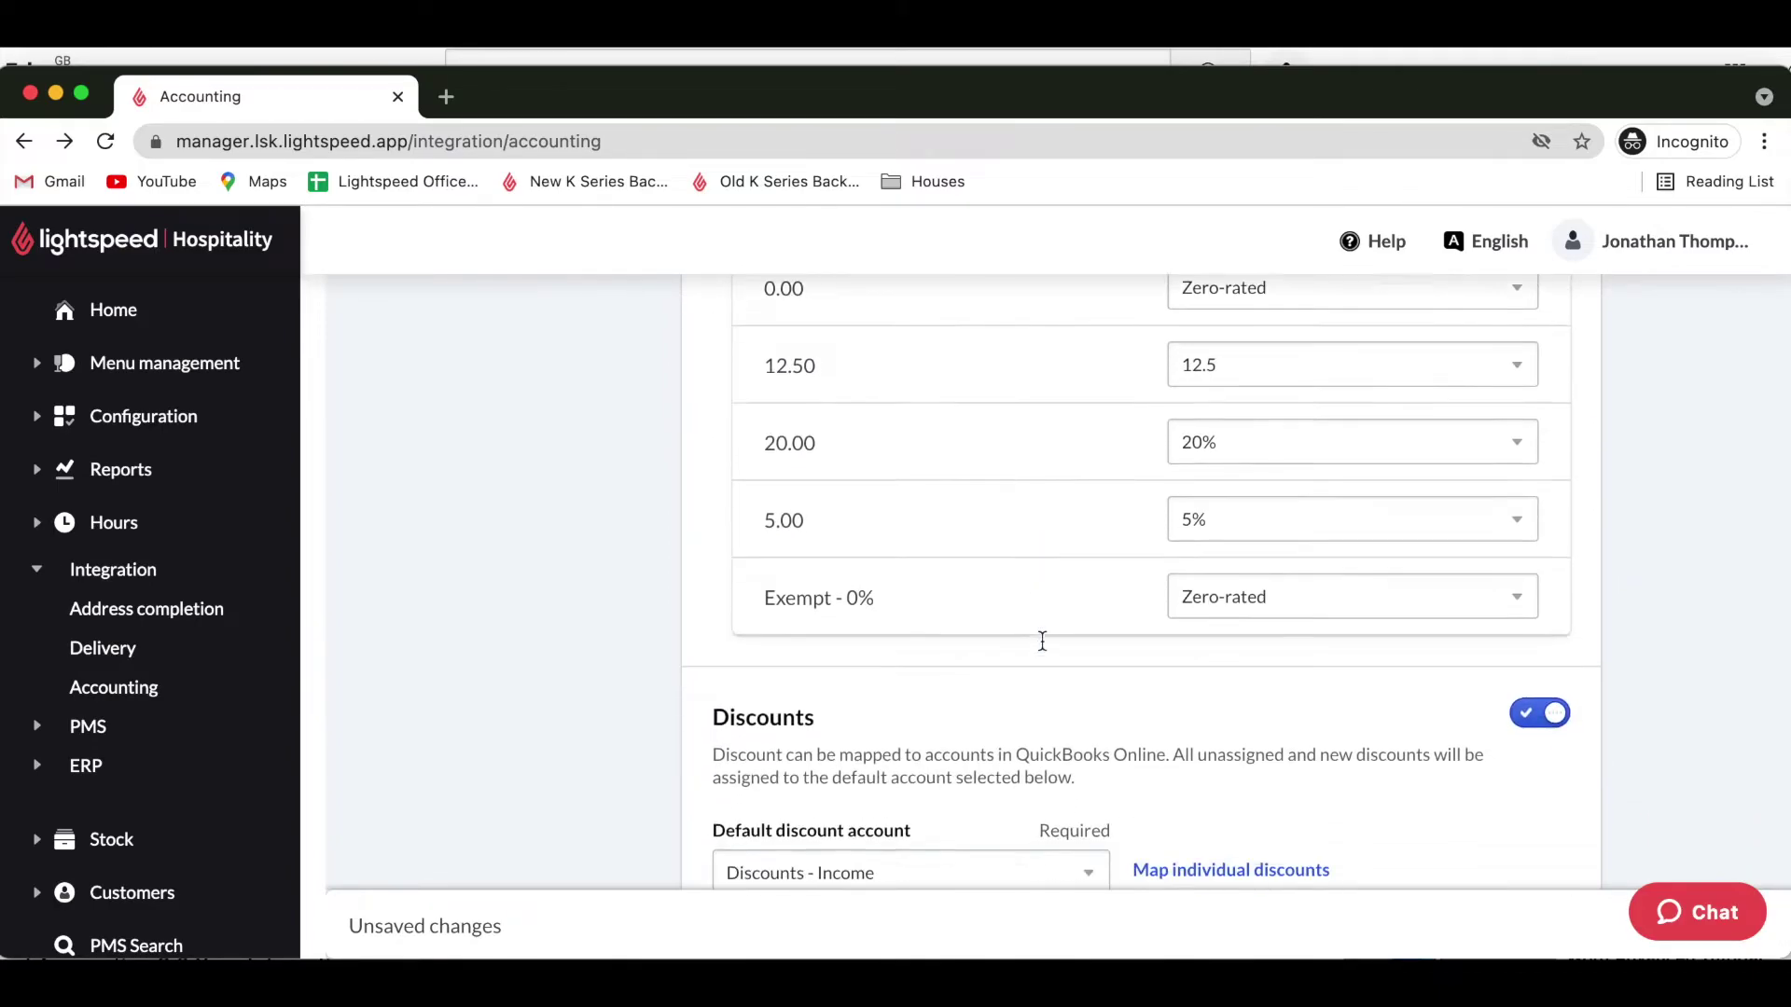
scroll(1042, 640, down, 3)
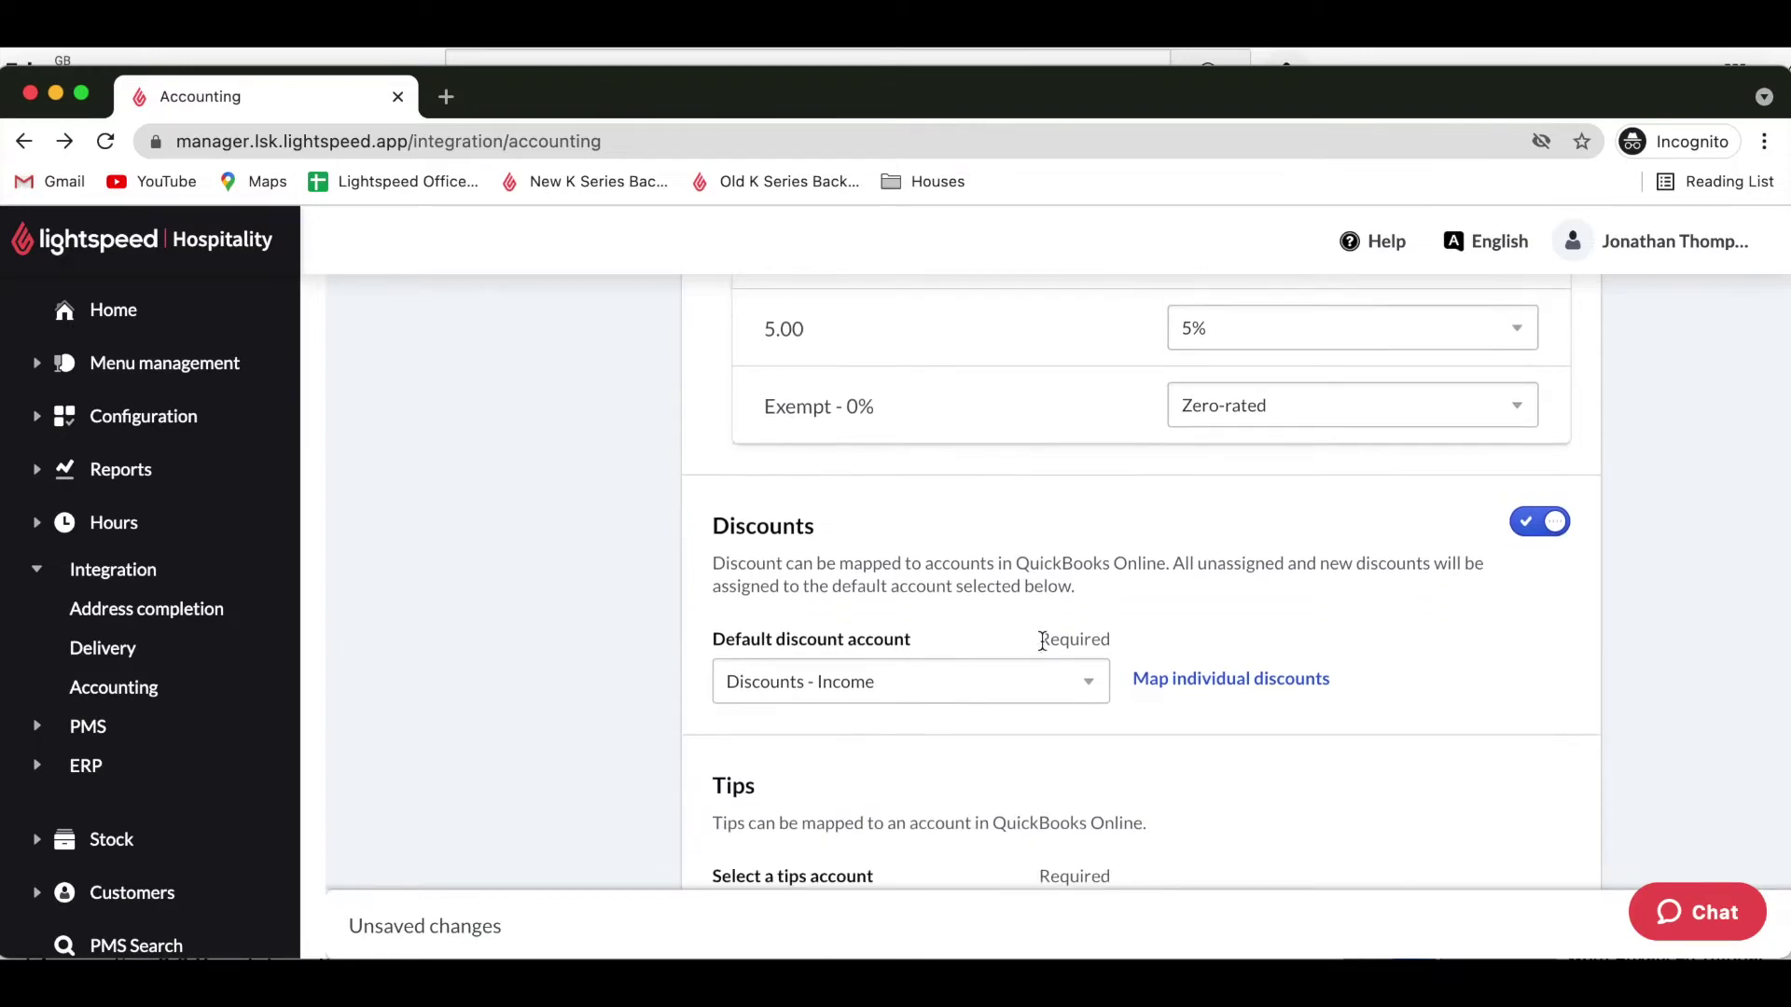
scroll(1042, 641, down, 2)
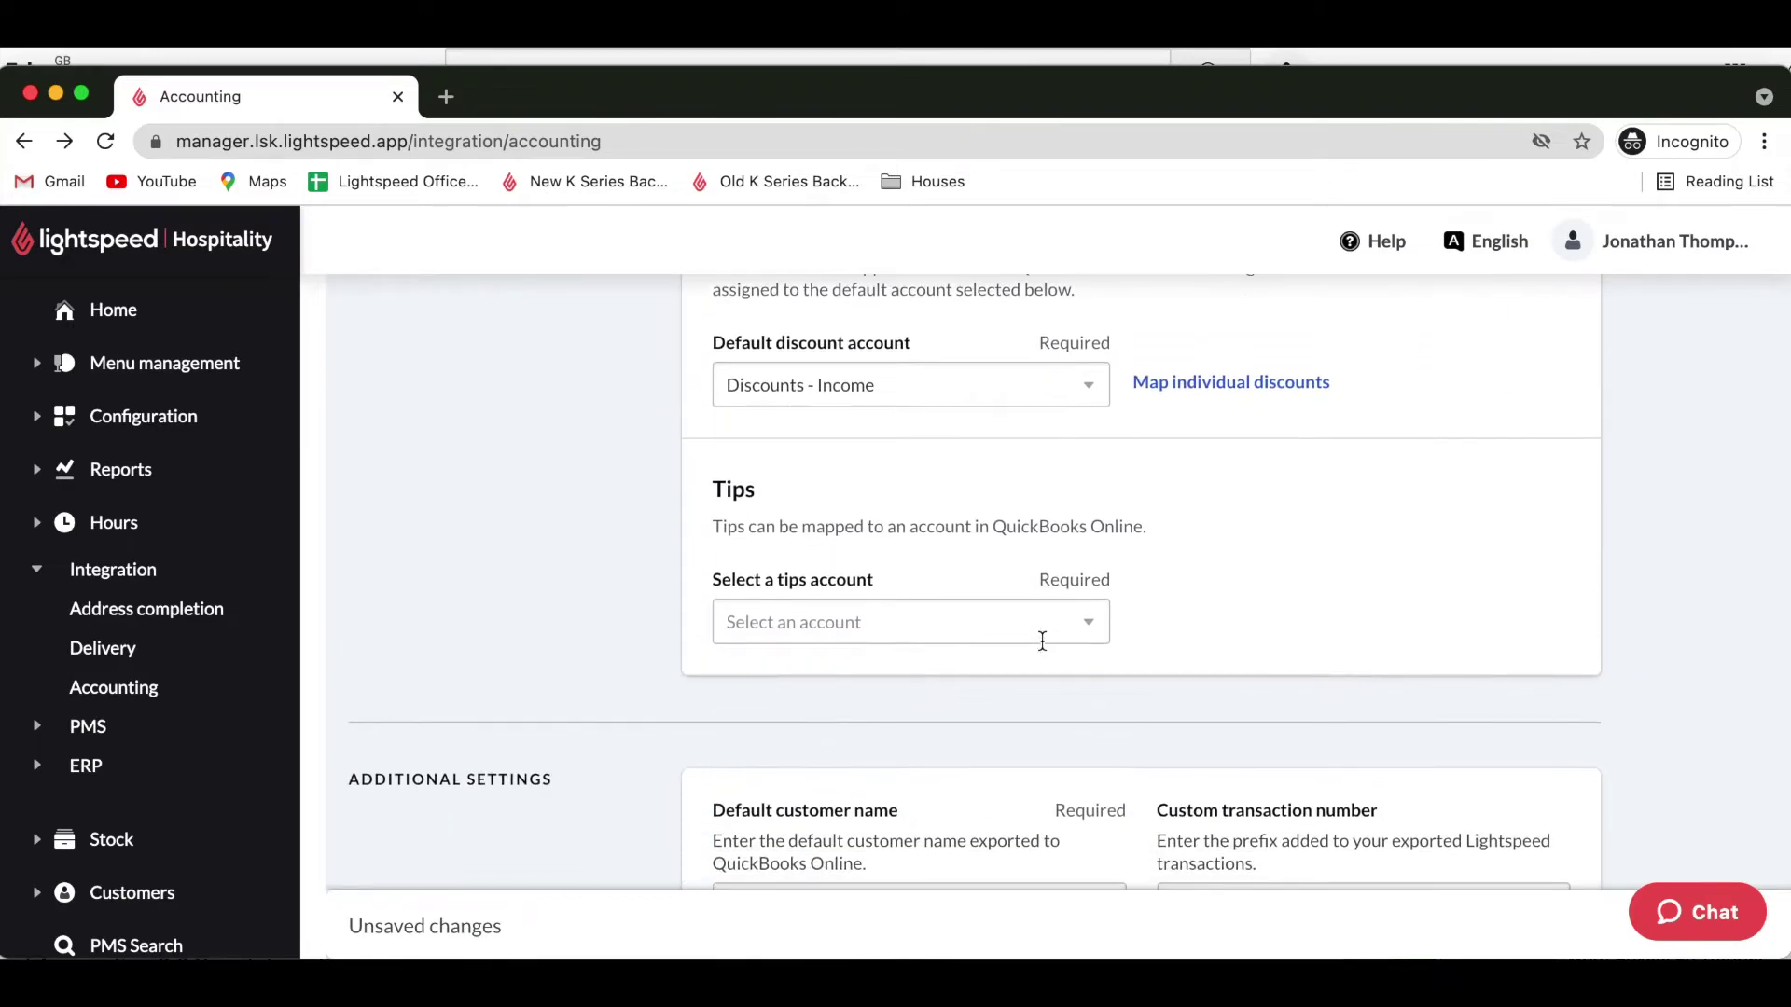
scroll(1043, 641, down, 1)
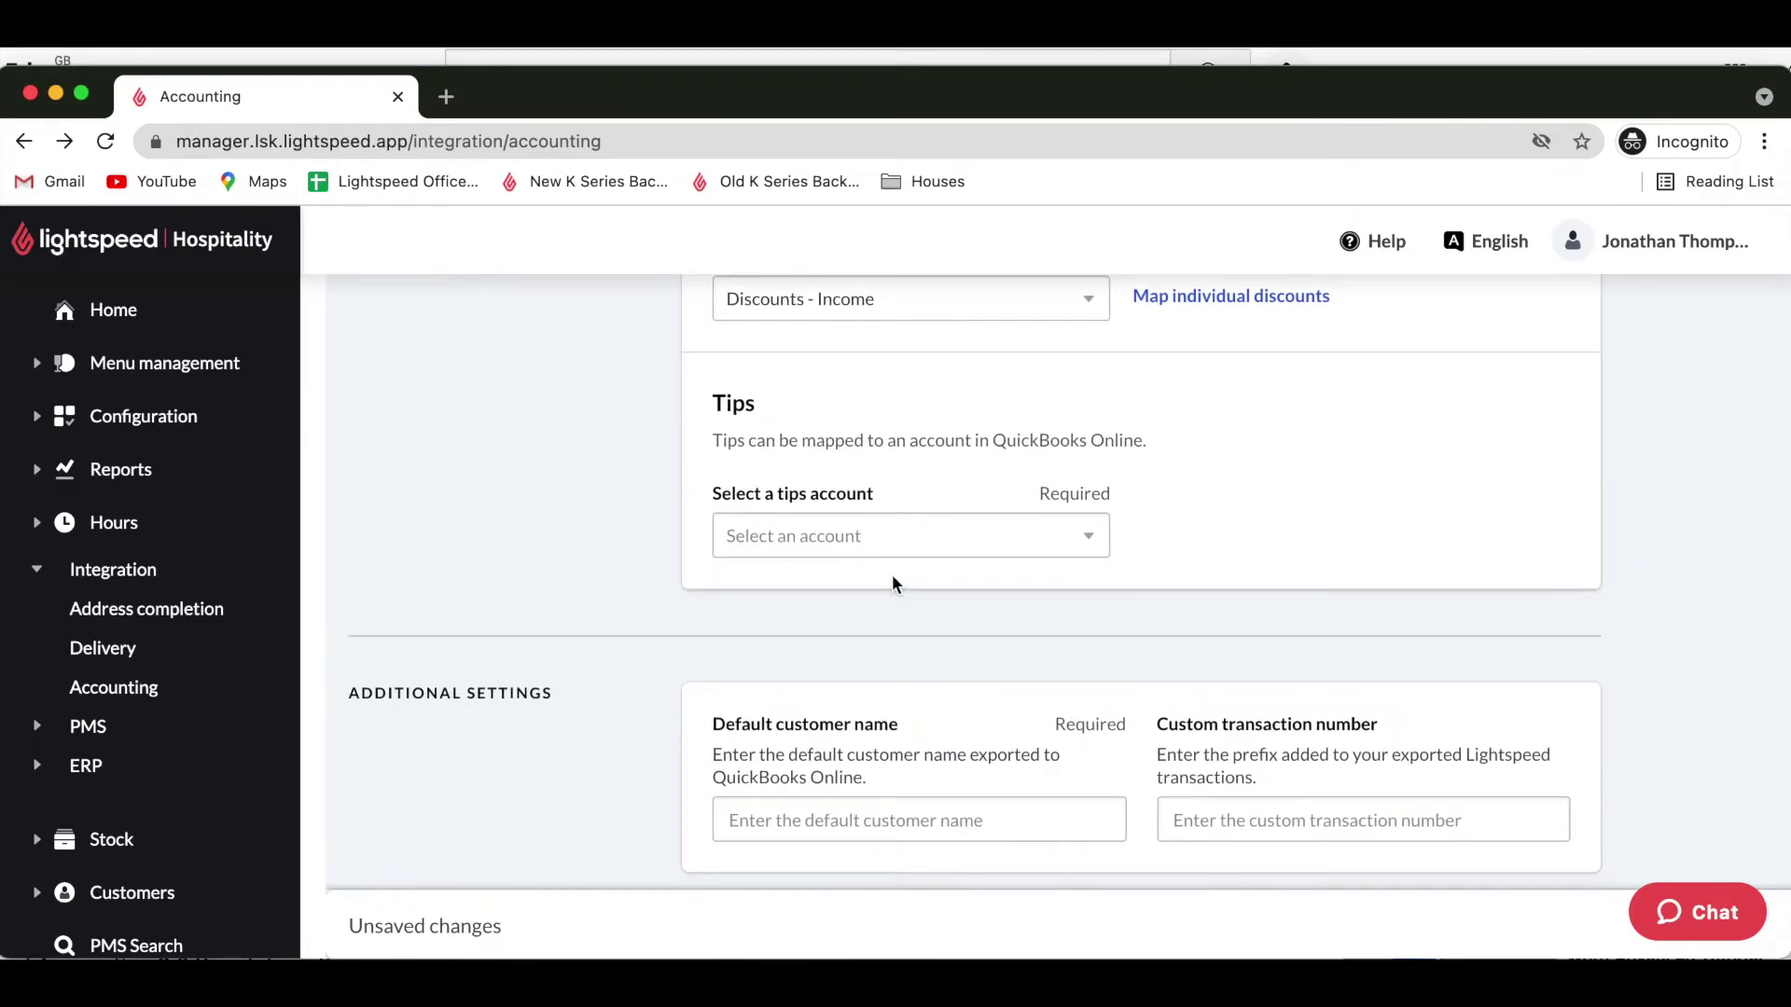
Select Tips - Other Current Liability as the tips account.
click(902, 539)
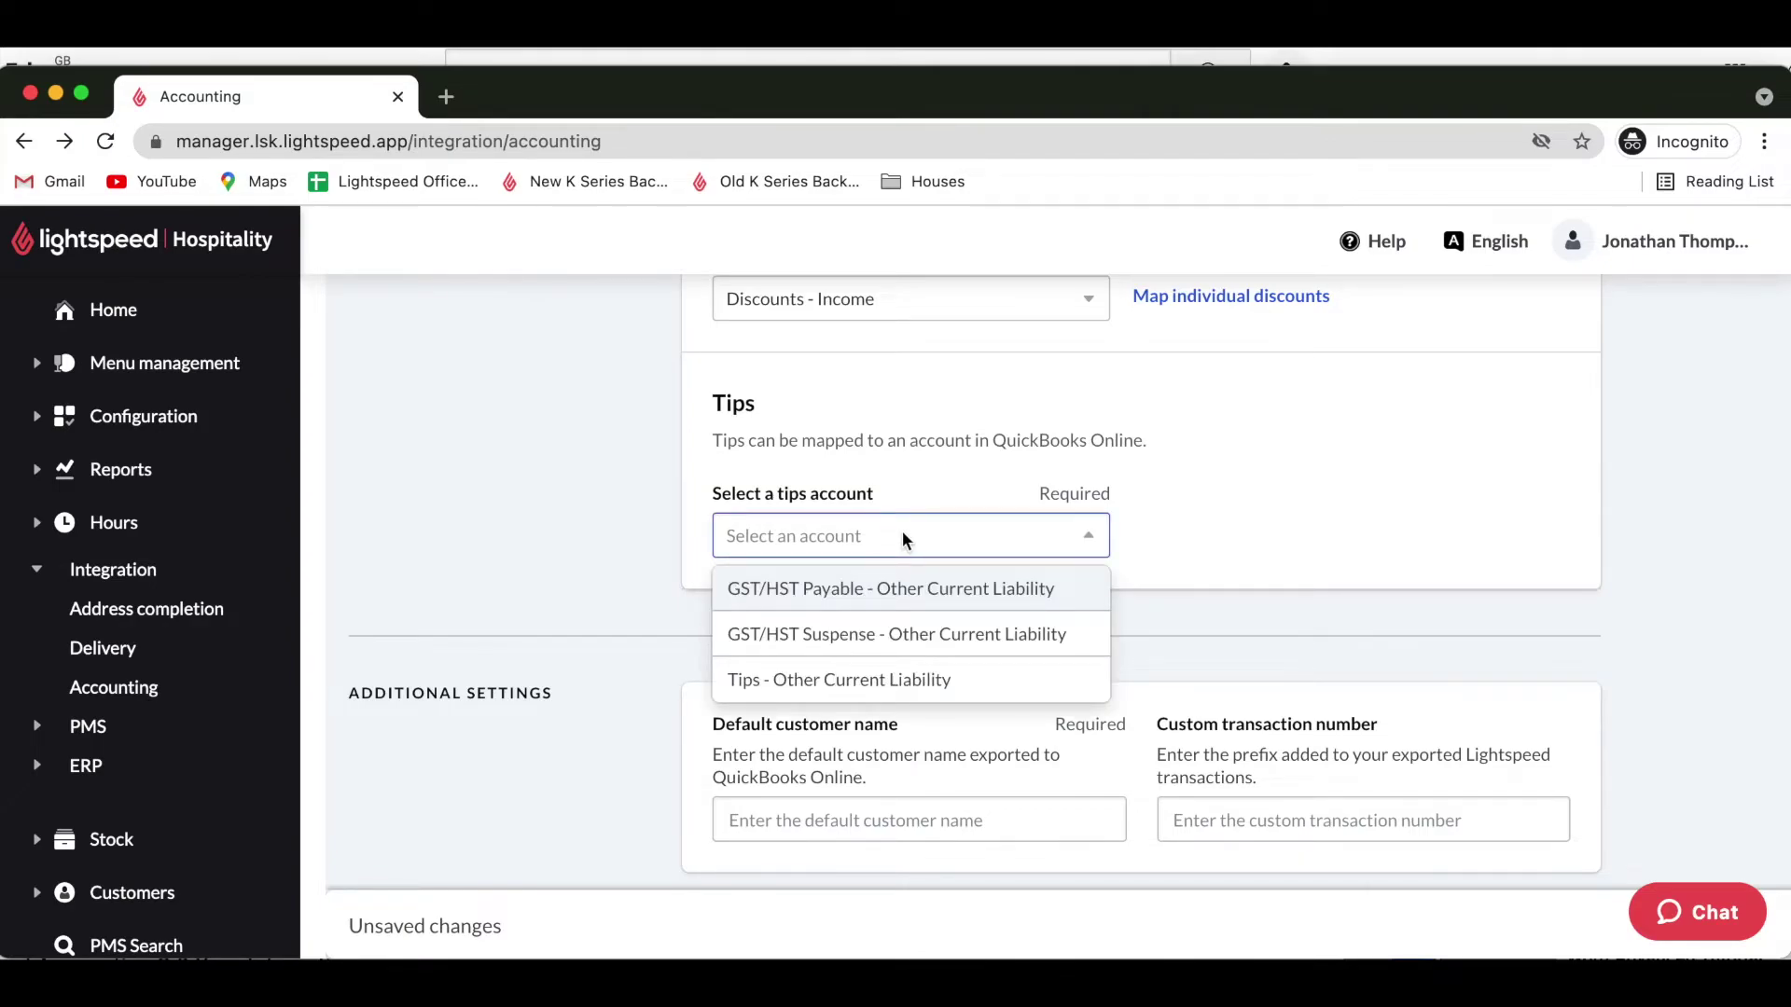
click(854, 672)
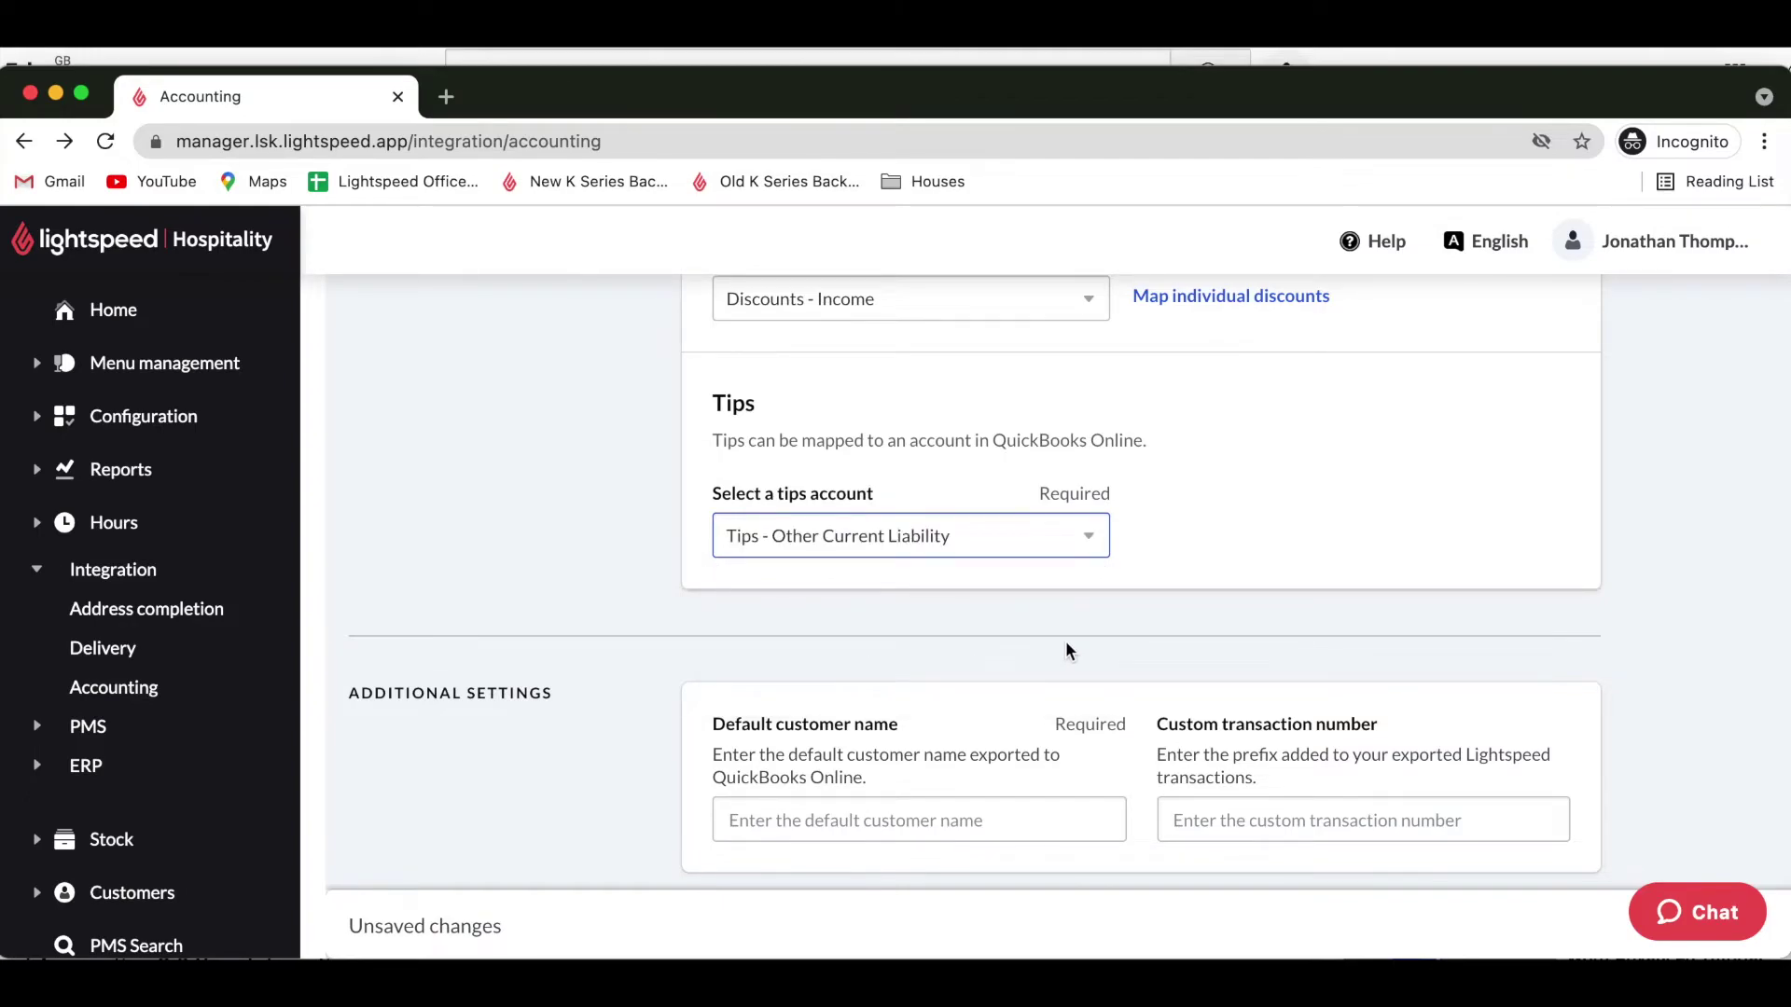
scroll(1068, 650, down, 3)
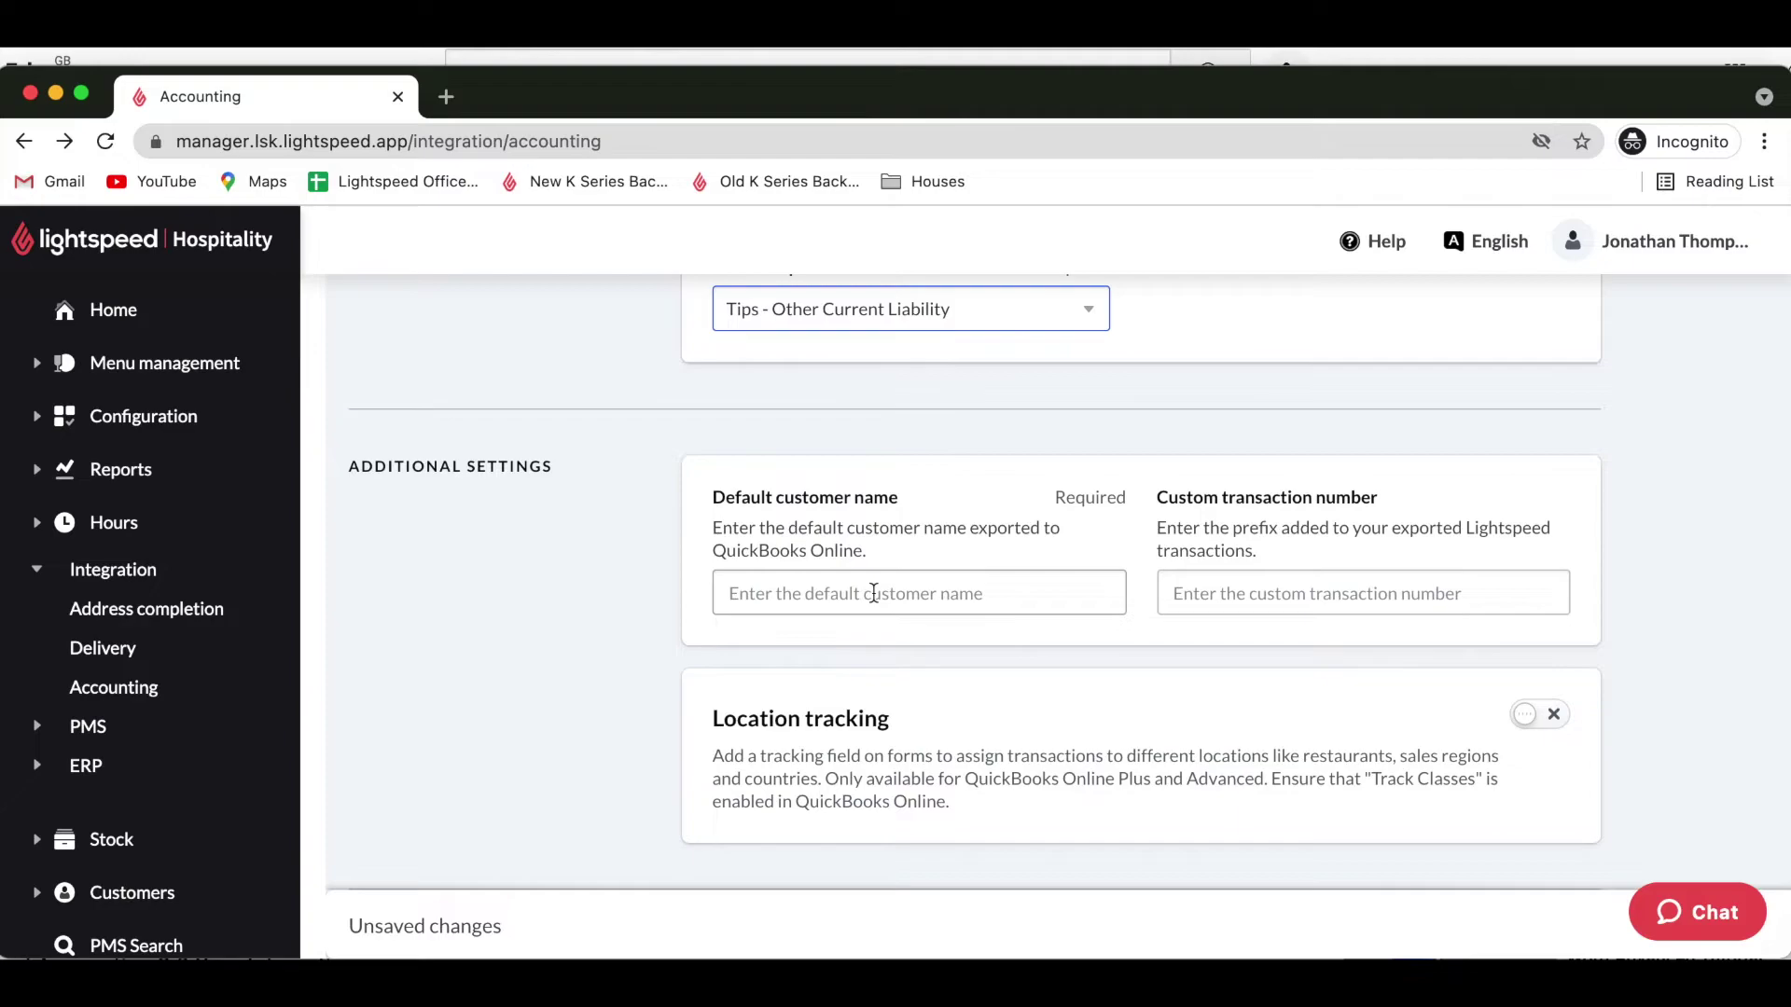
Use the suggested QuickBooks customer as default customer and set transaction prefix 123.
click(873, 593)
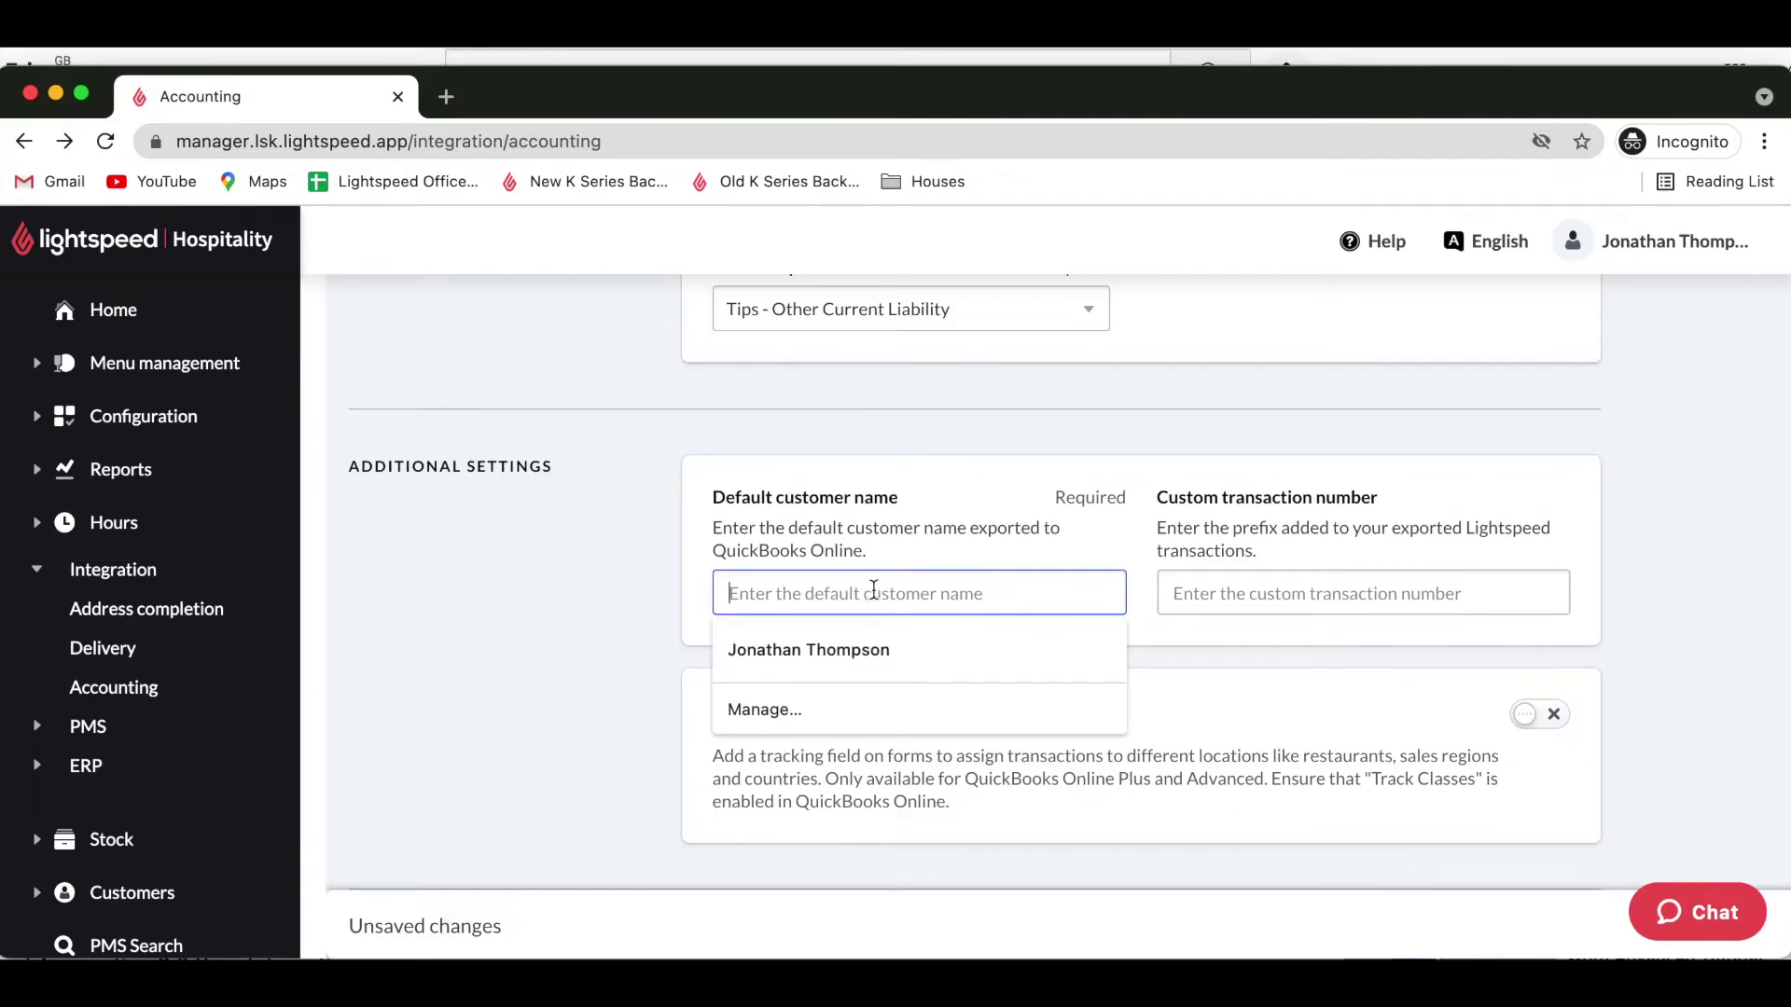
click(833, 650)
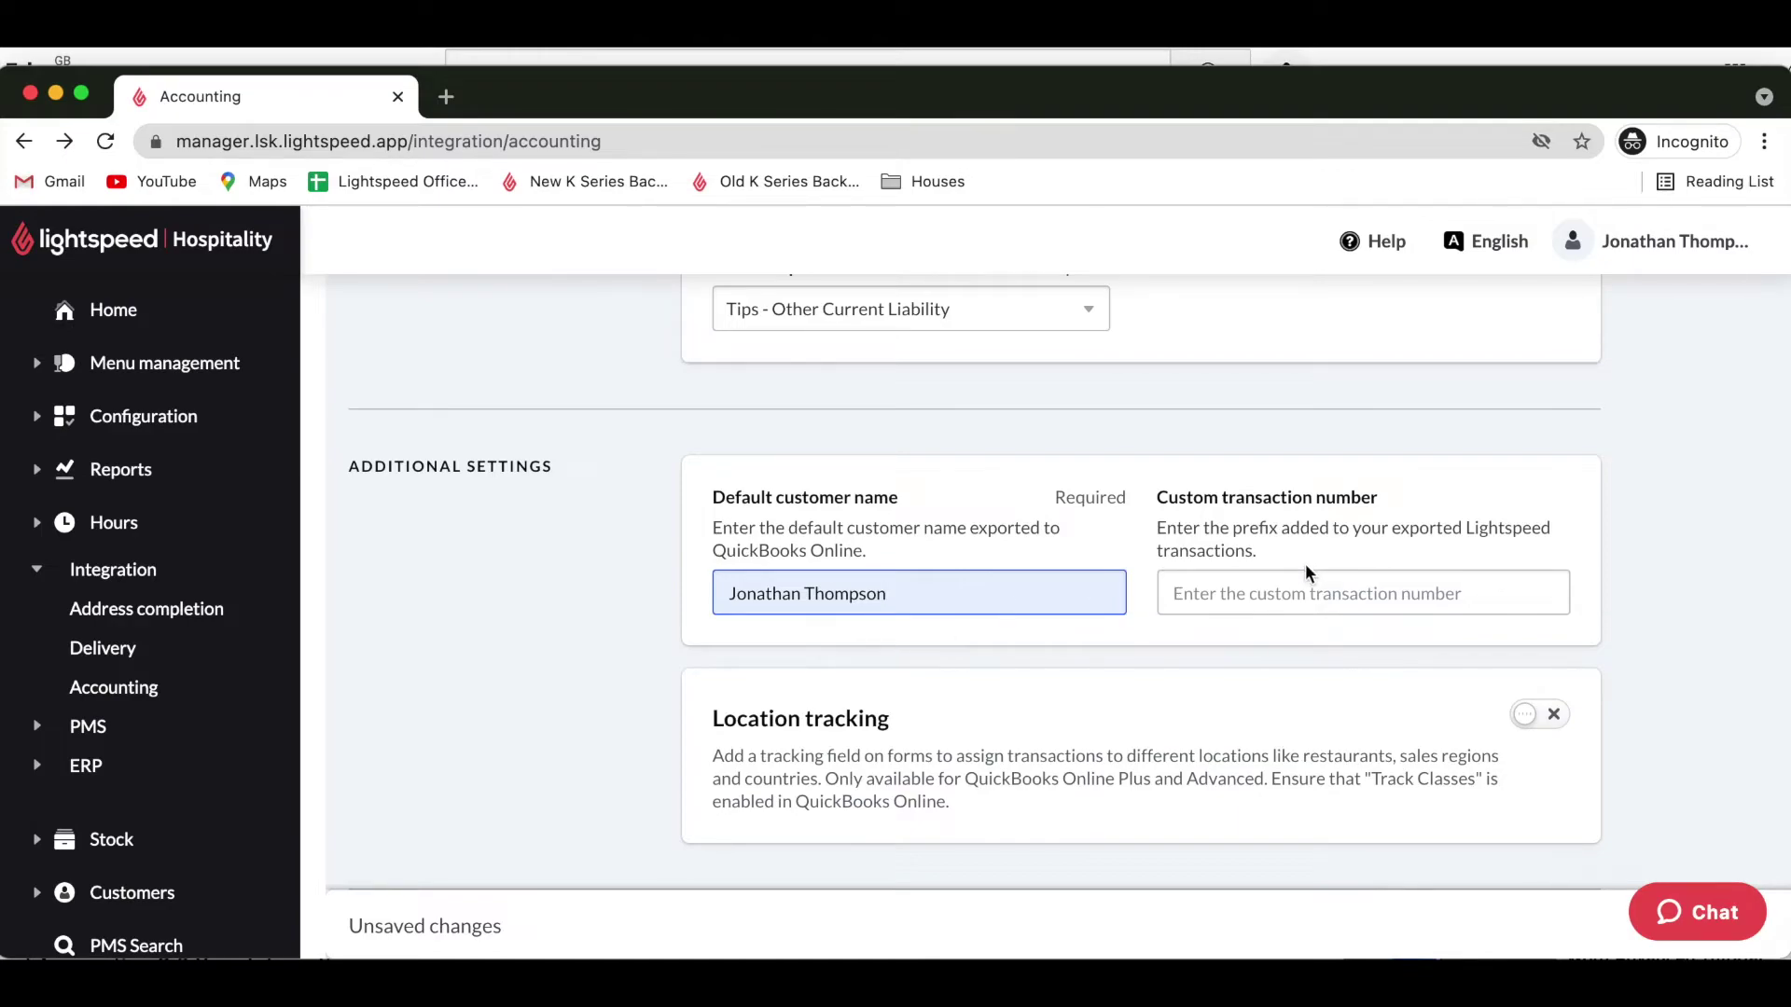
click(1257, 595)
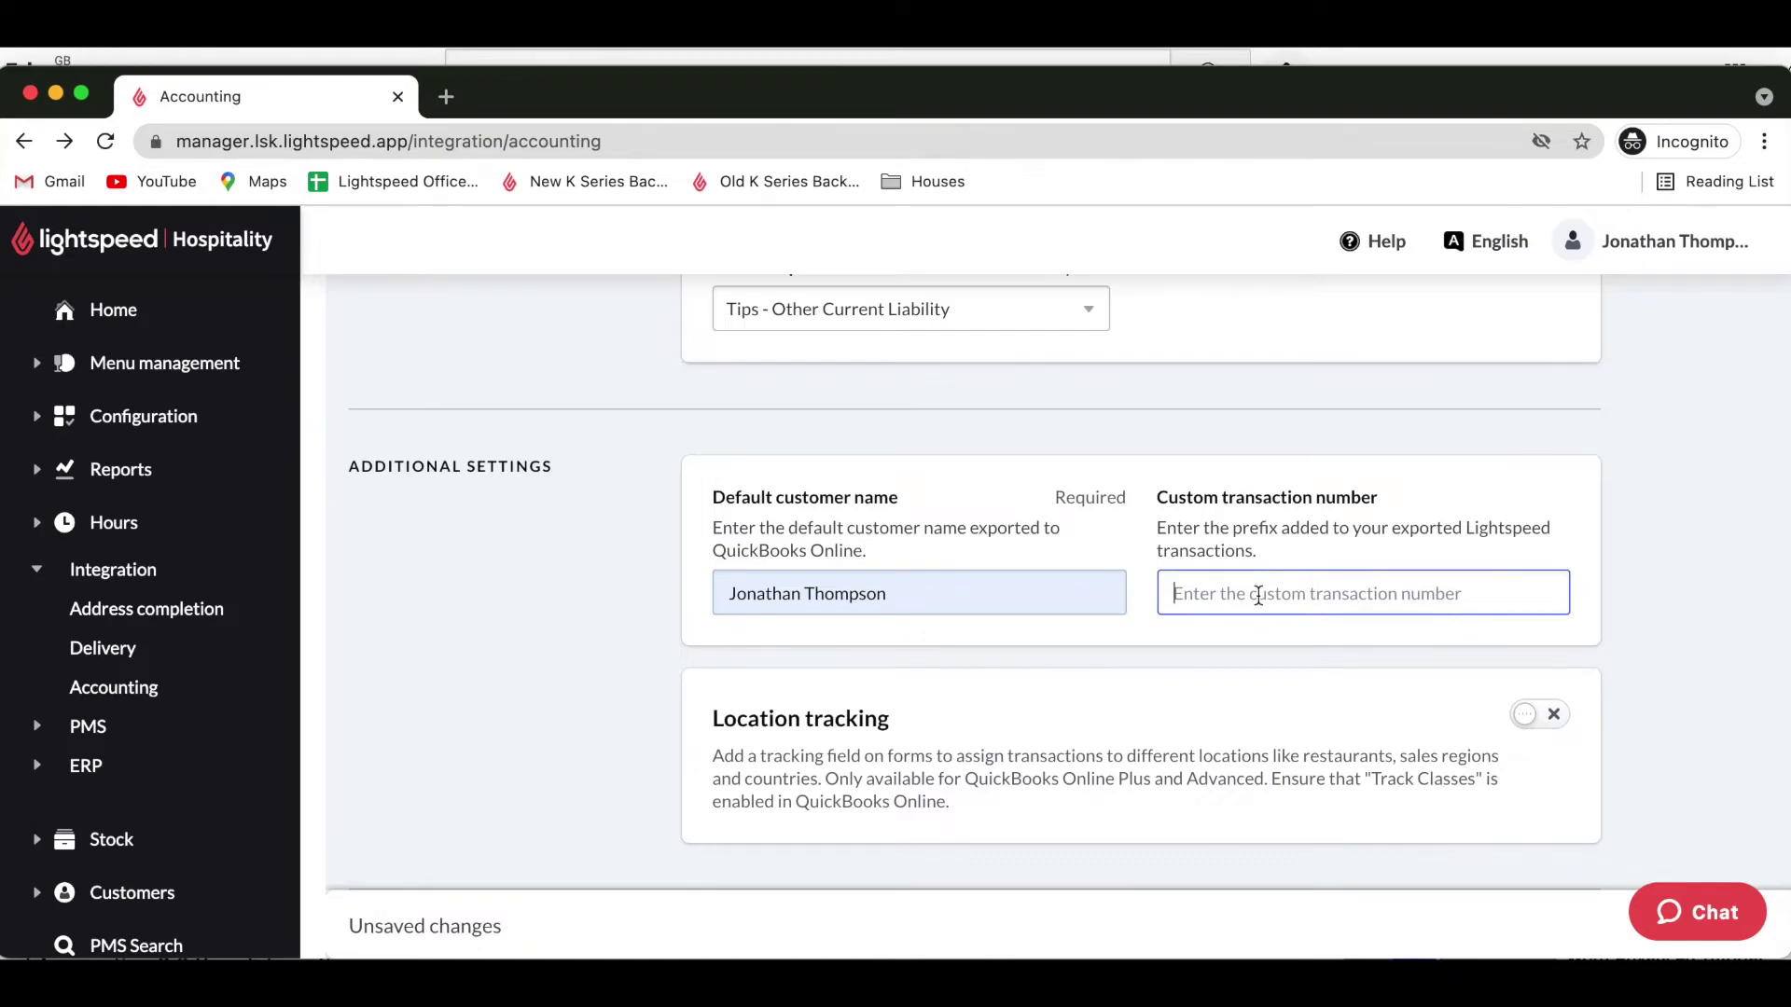
text(1)
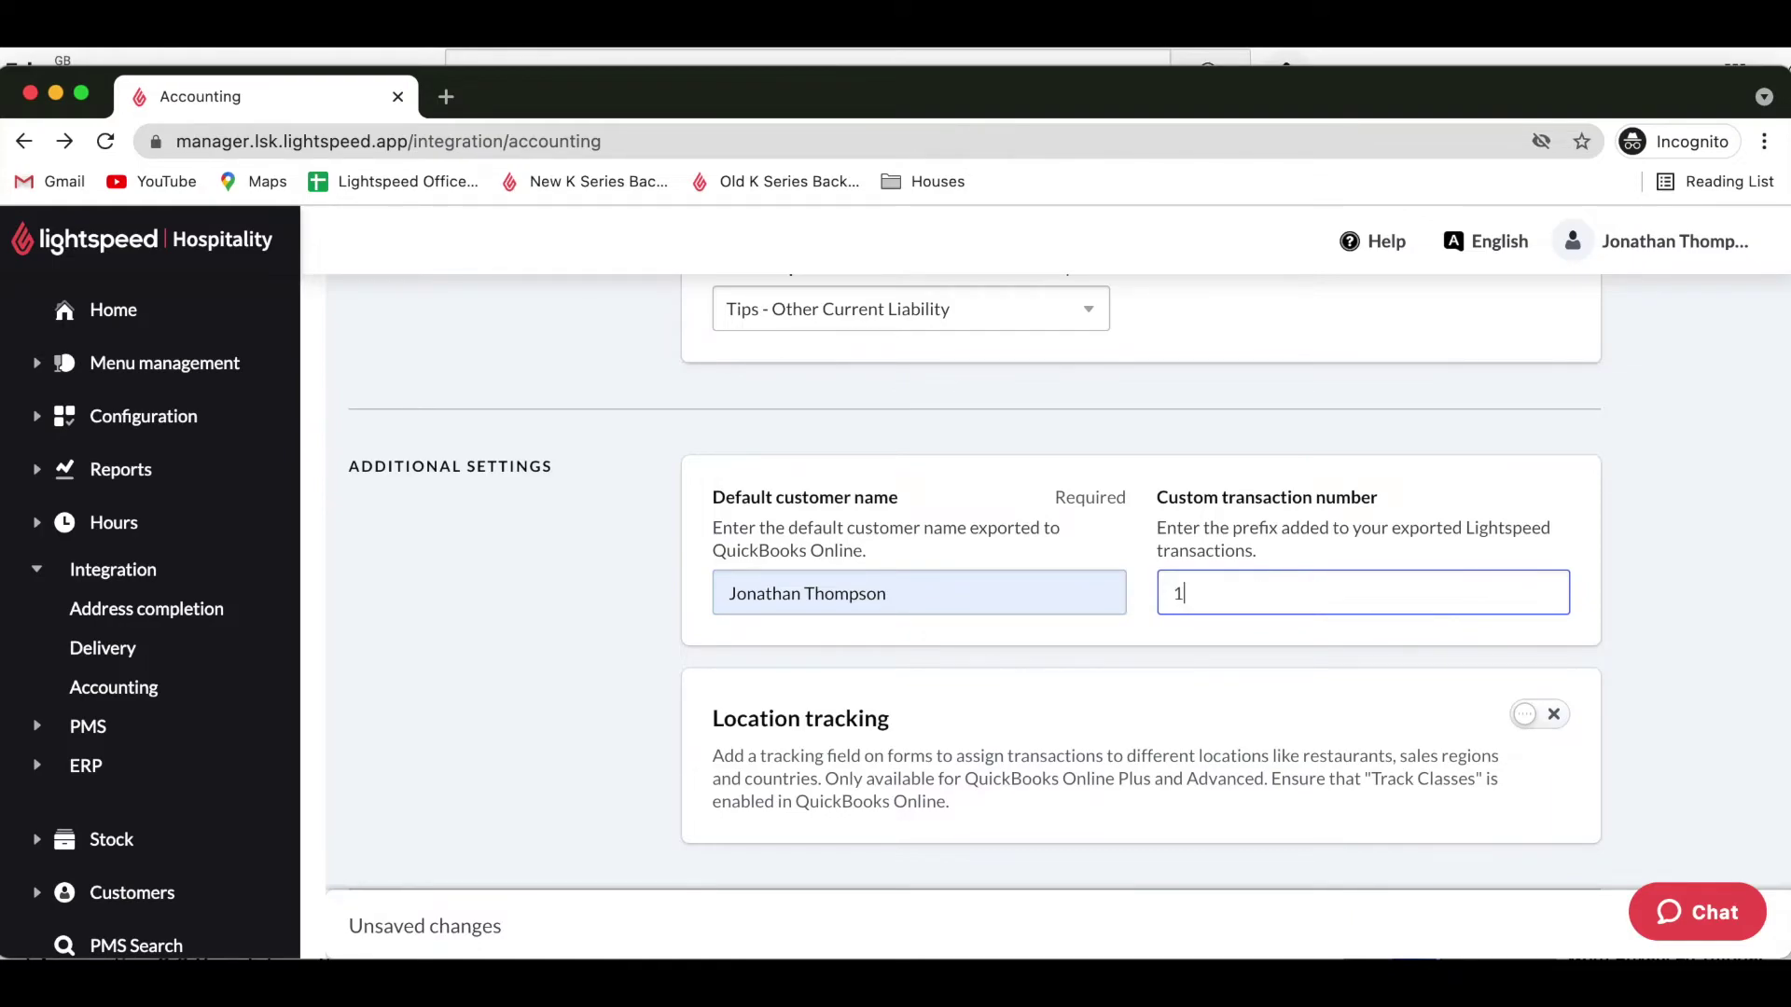
text(23)
click(1672, 641)
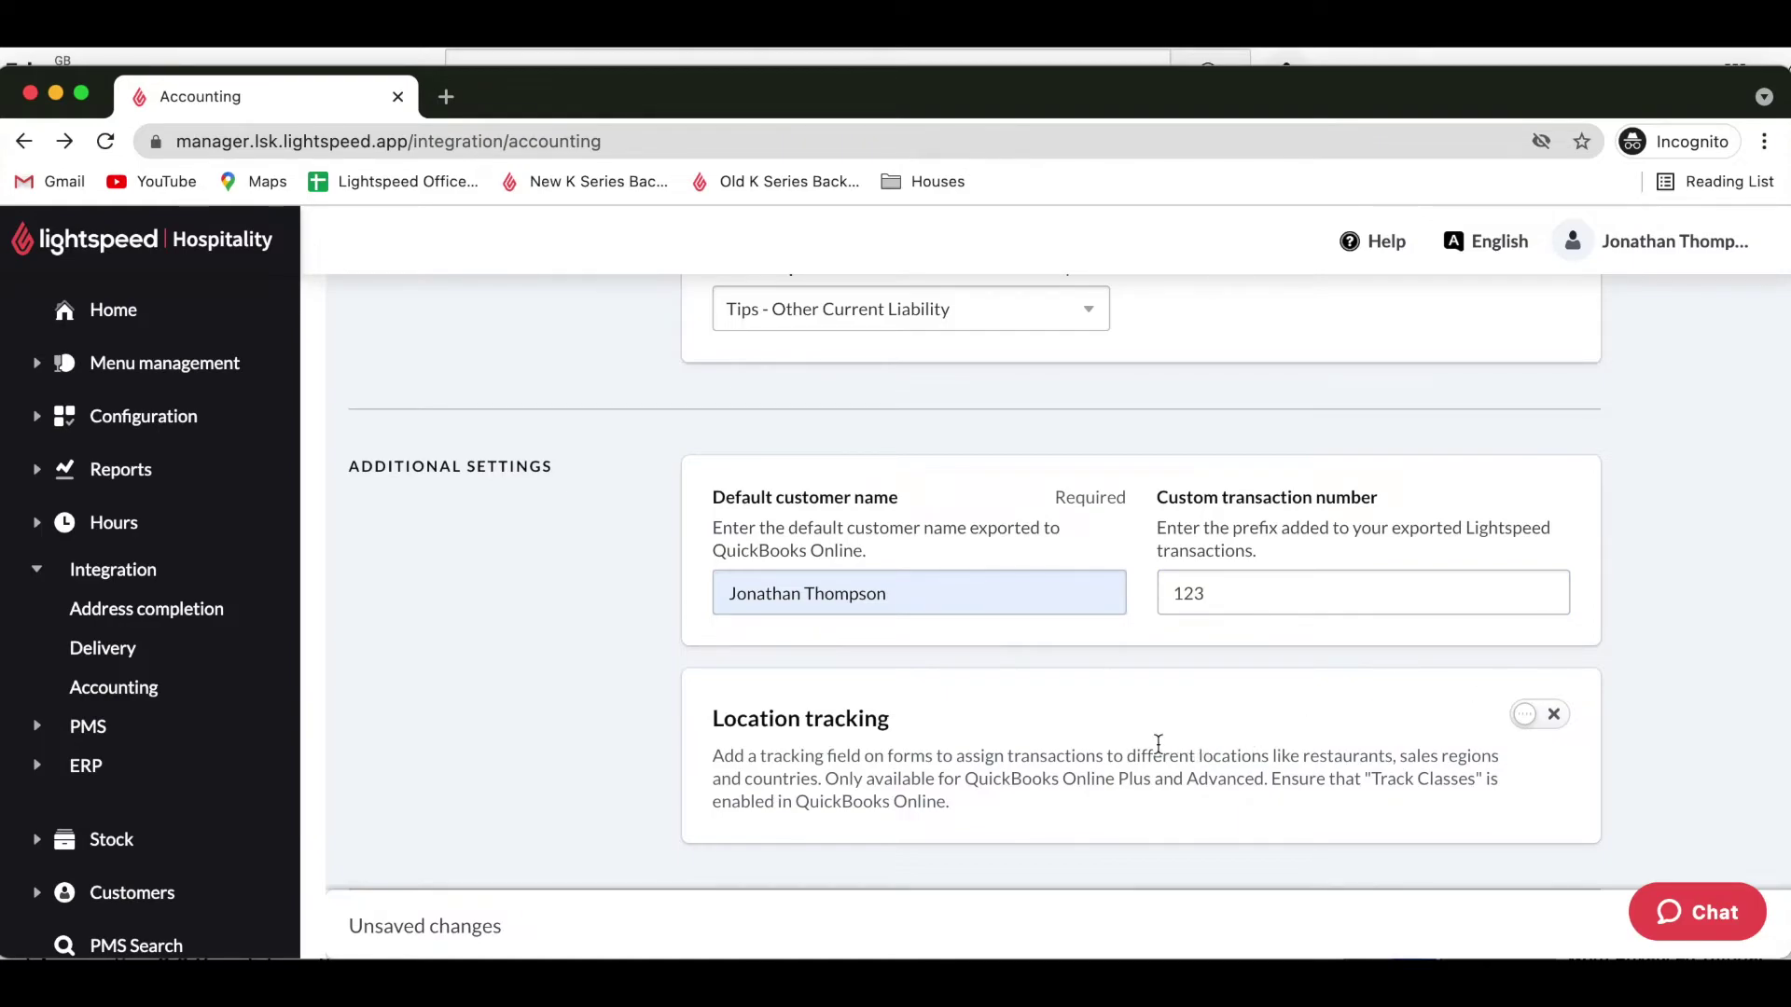
scroll(1158, 743, down, 1)
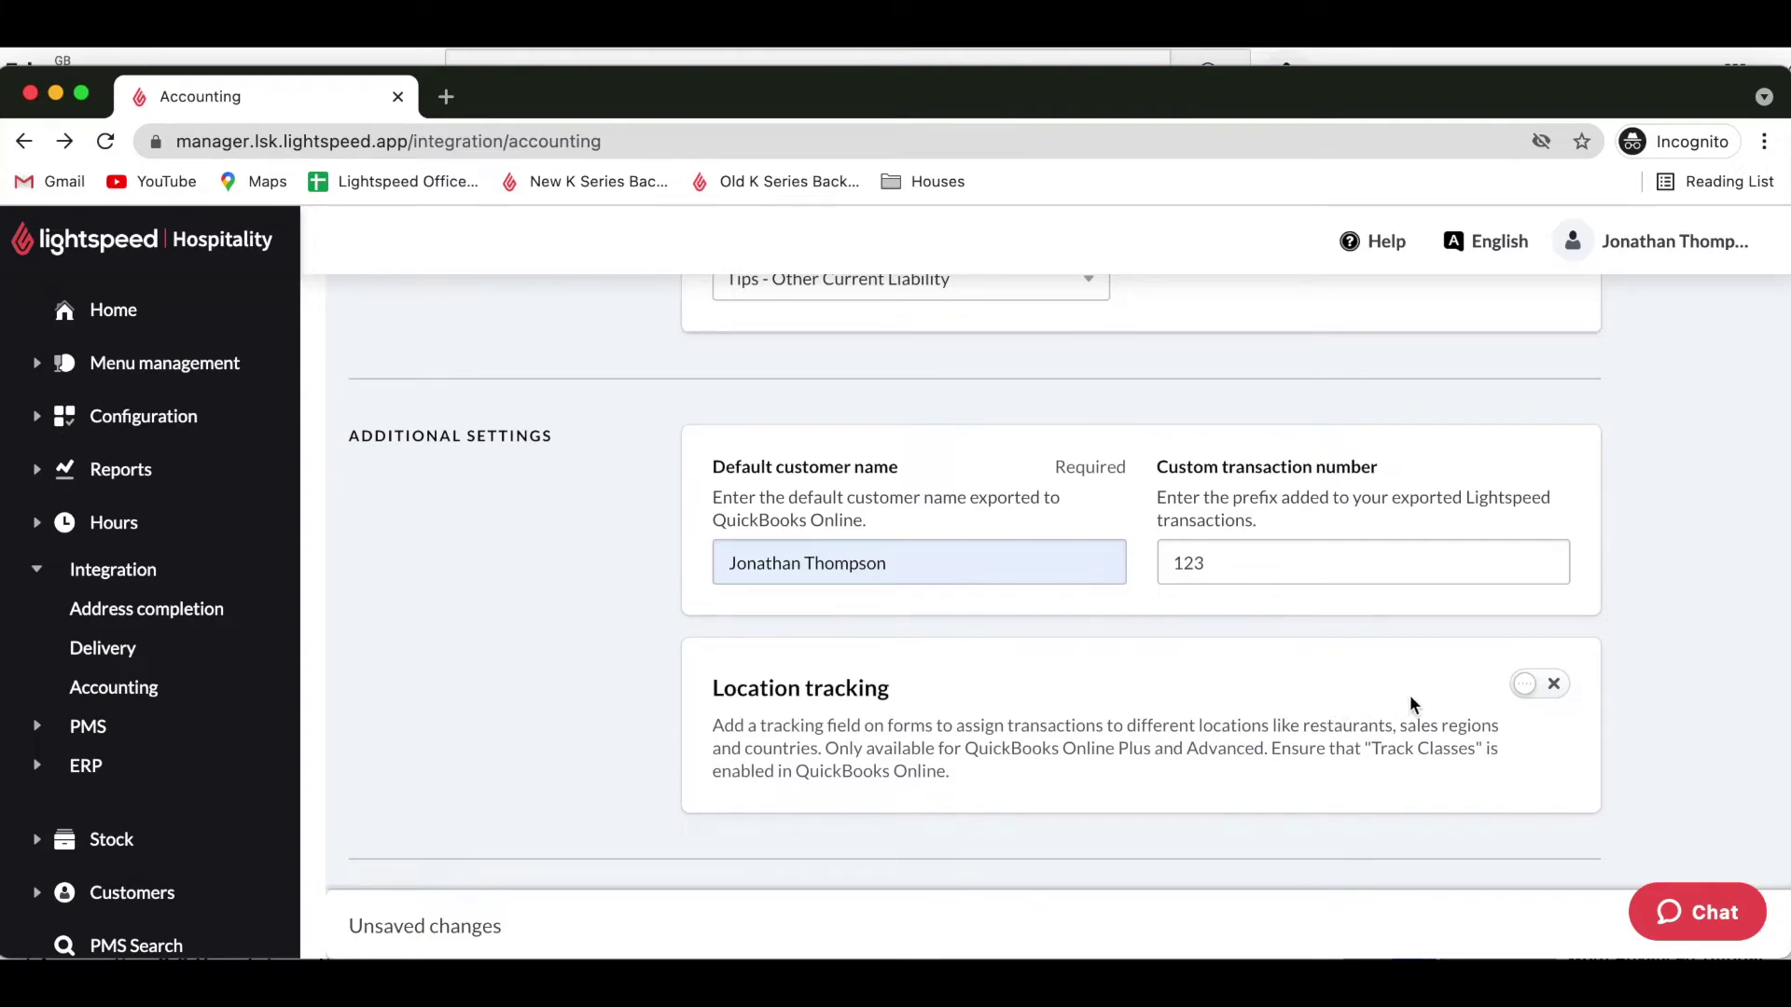
Switch on Location tracking in Additional settings.
click(1536, 690)
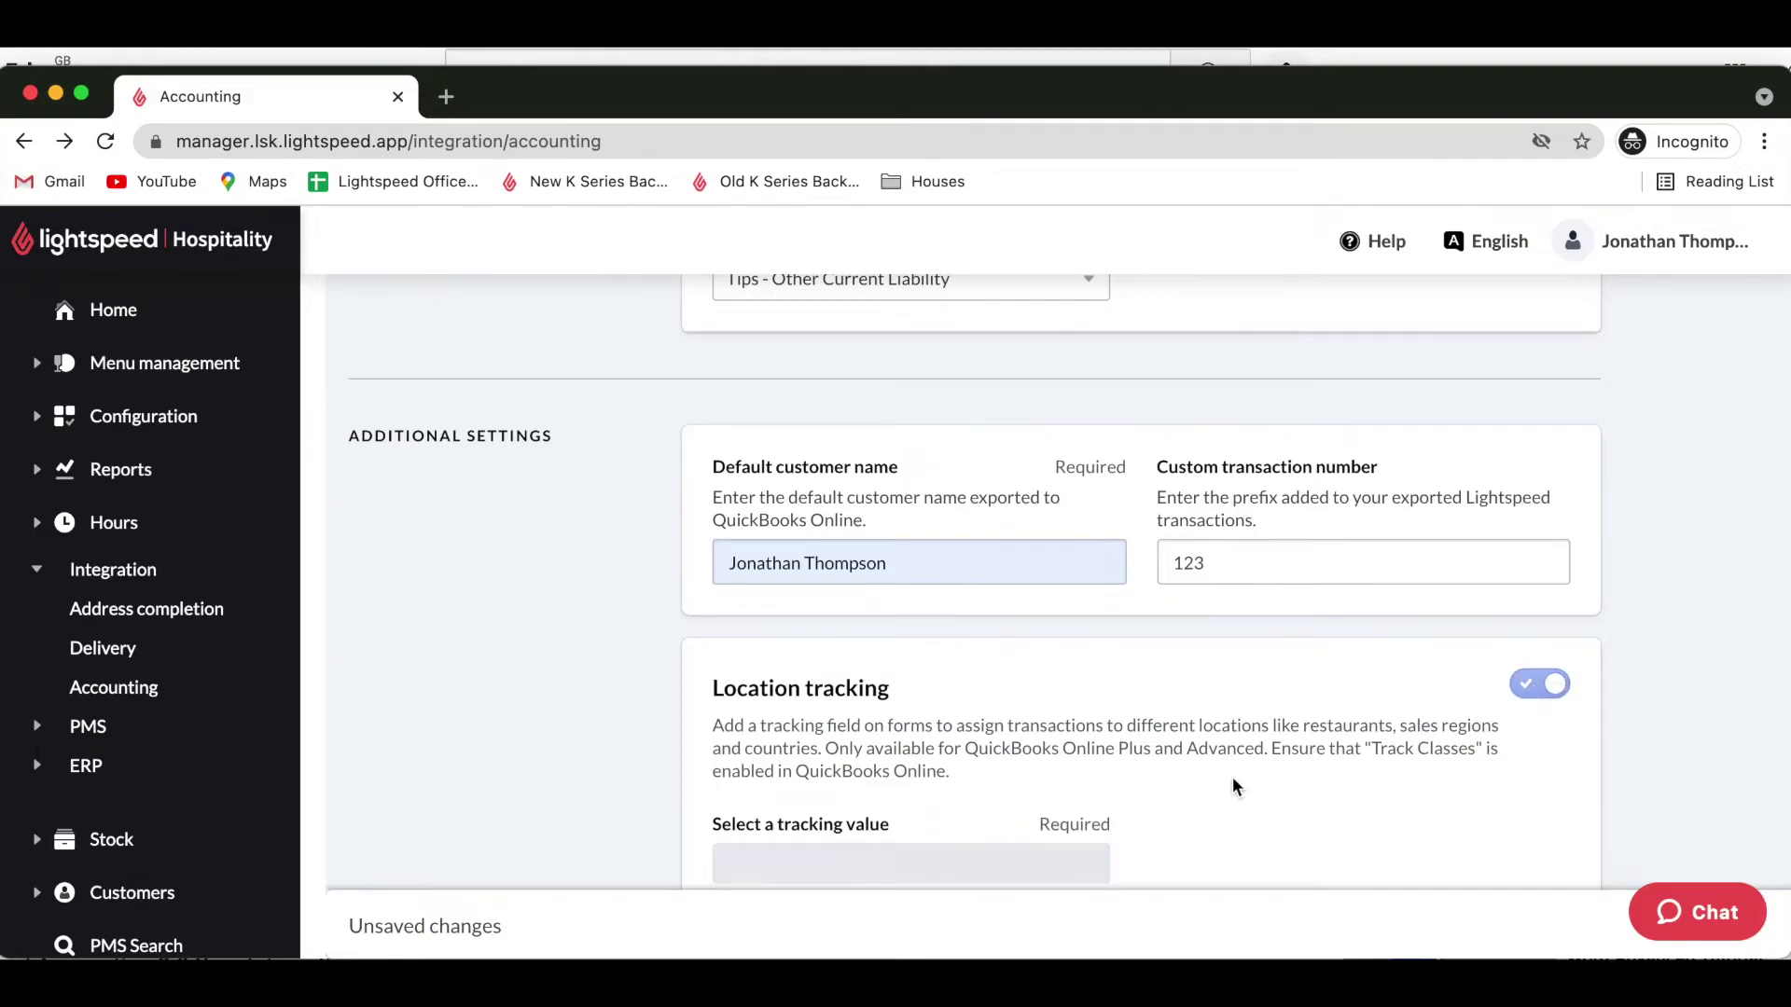
scroll(1233, 786, down, 2)
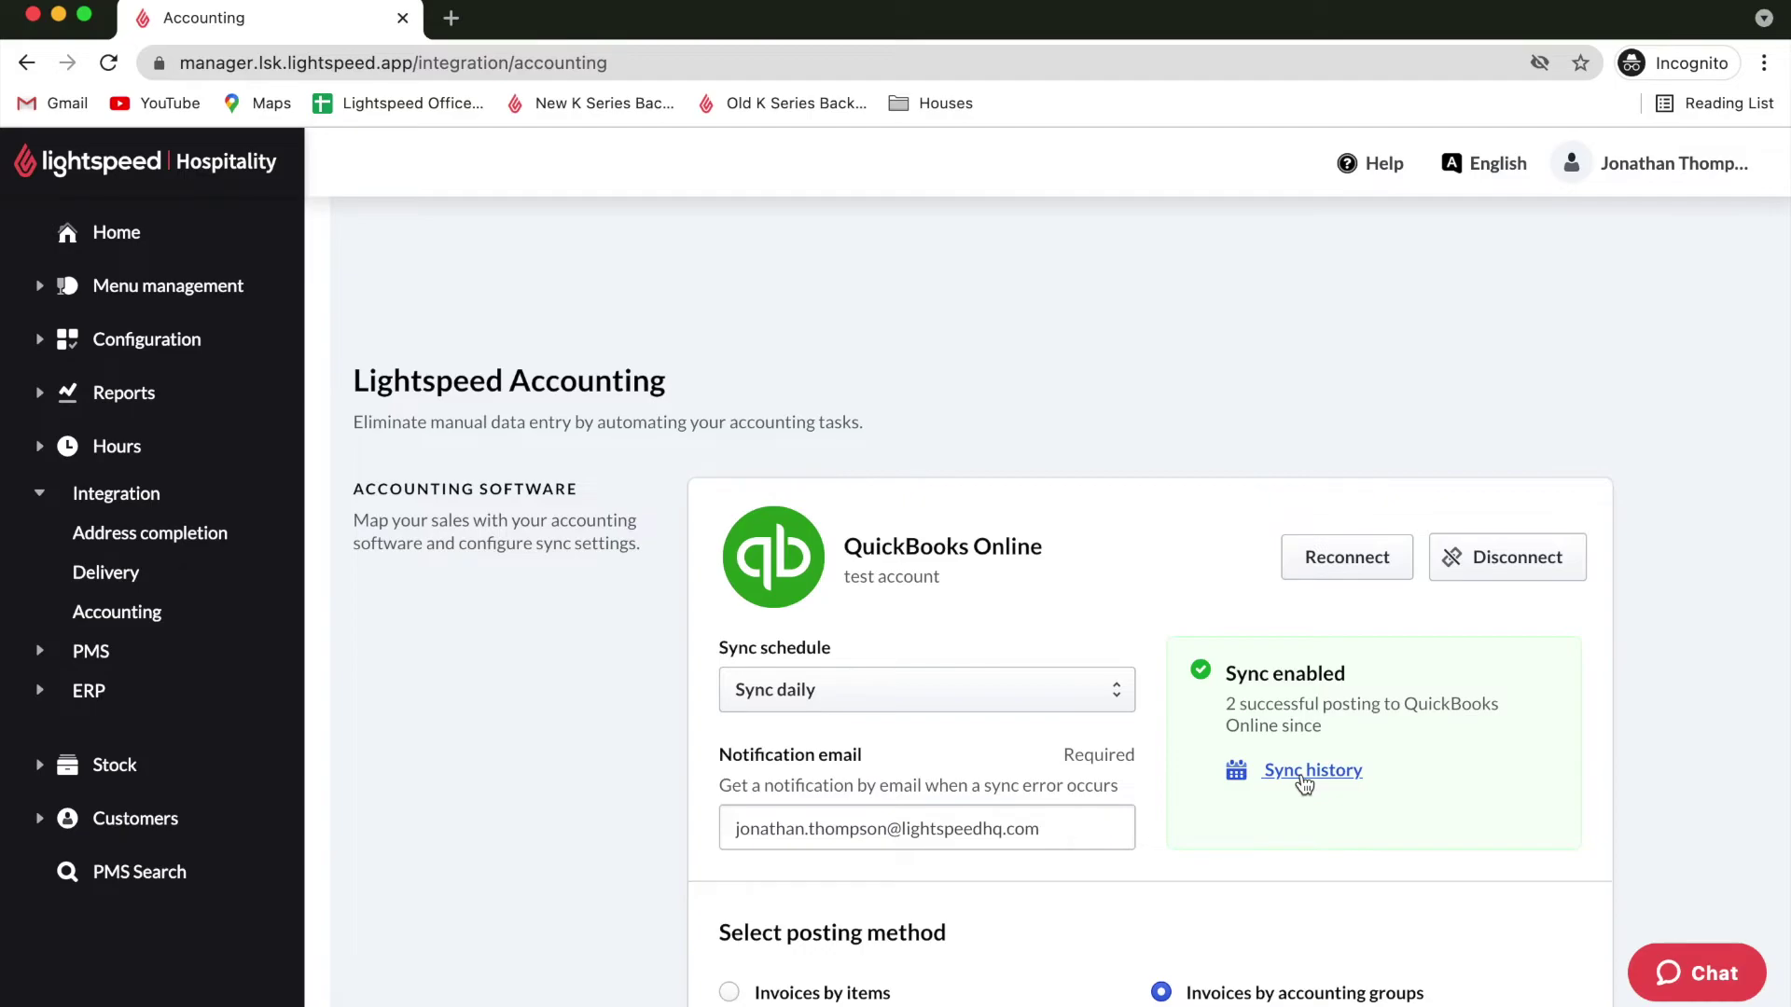
Open Sync history and view details of the successful 2021-10-29 posting.
click(1302, 774)
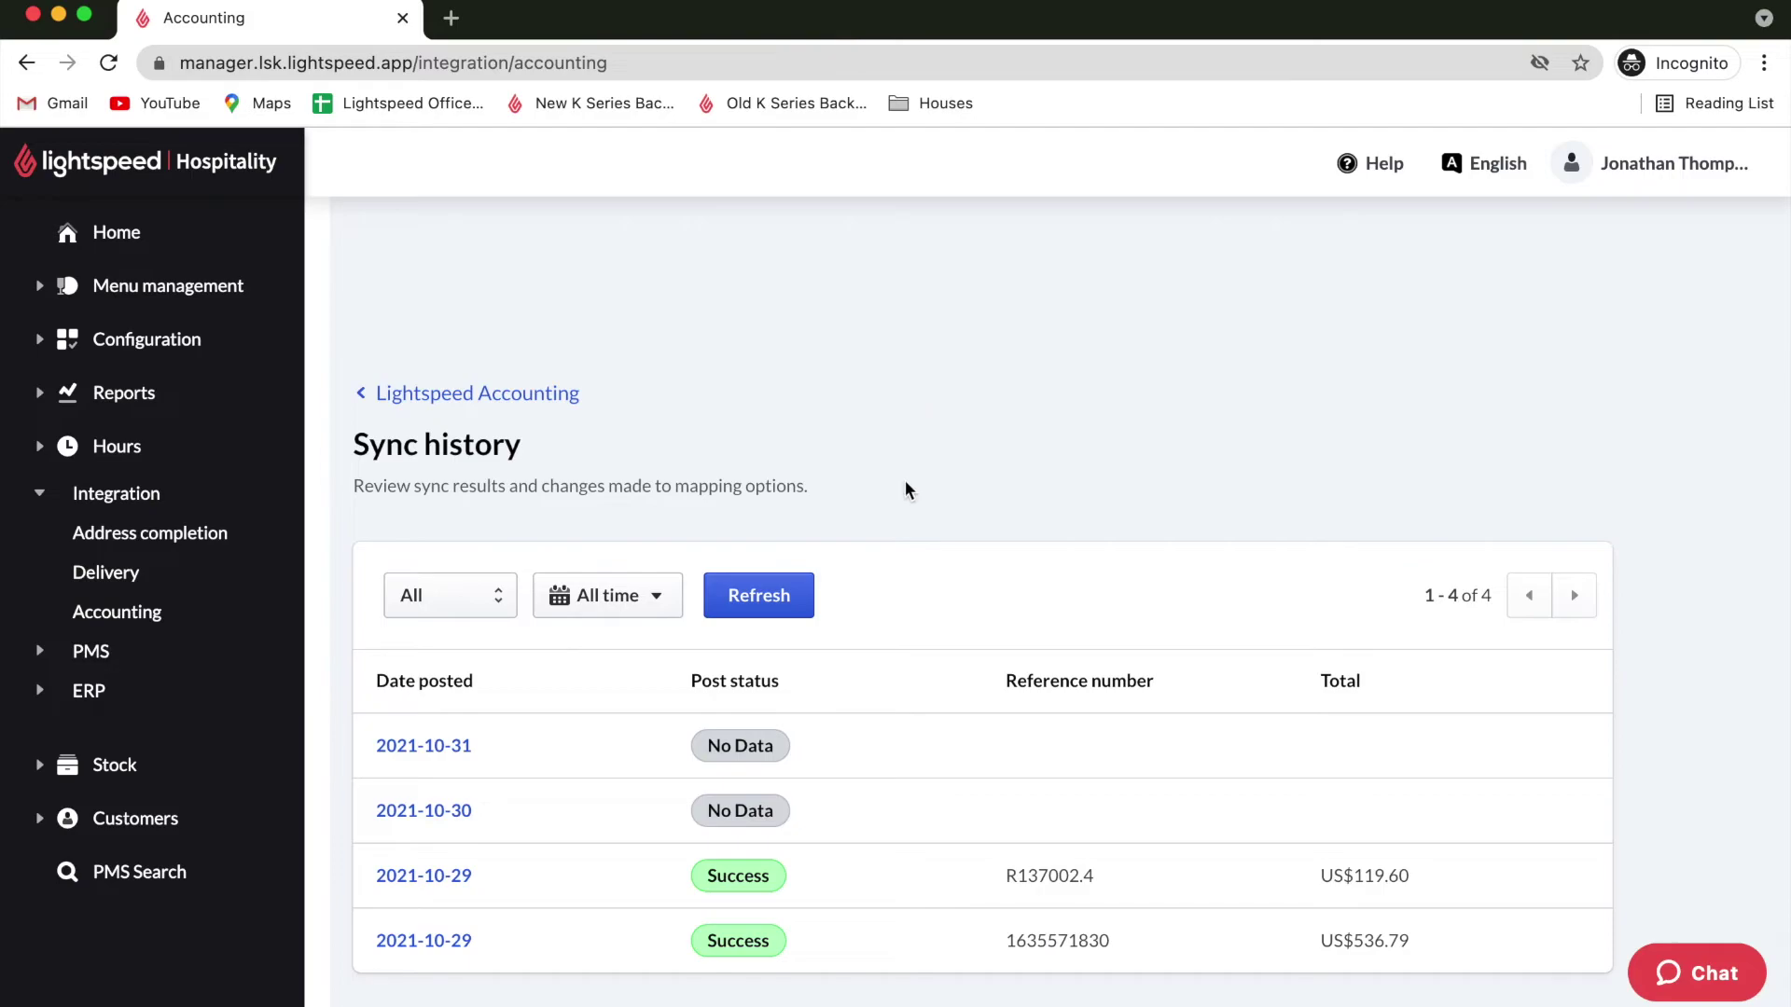
scroll(905, 758, down, 1)
click(437, 879)
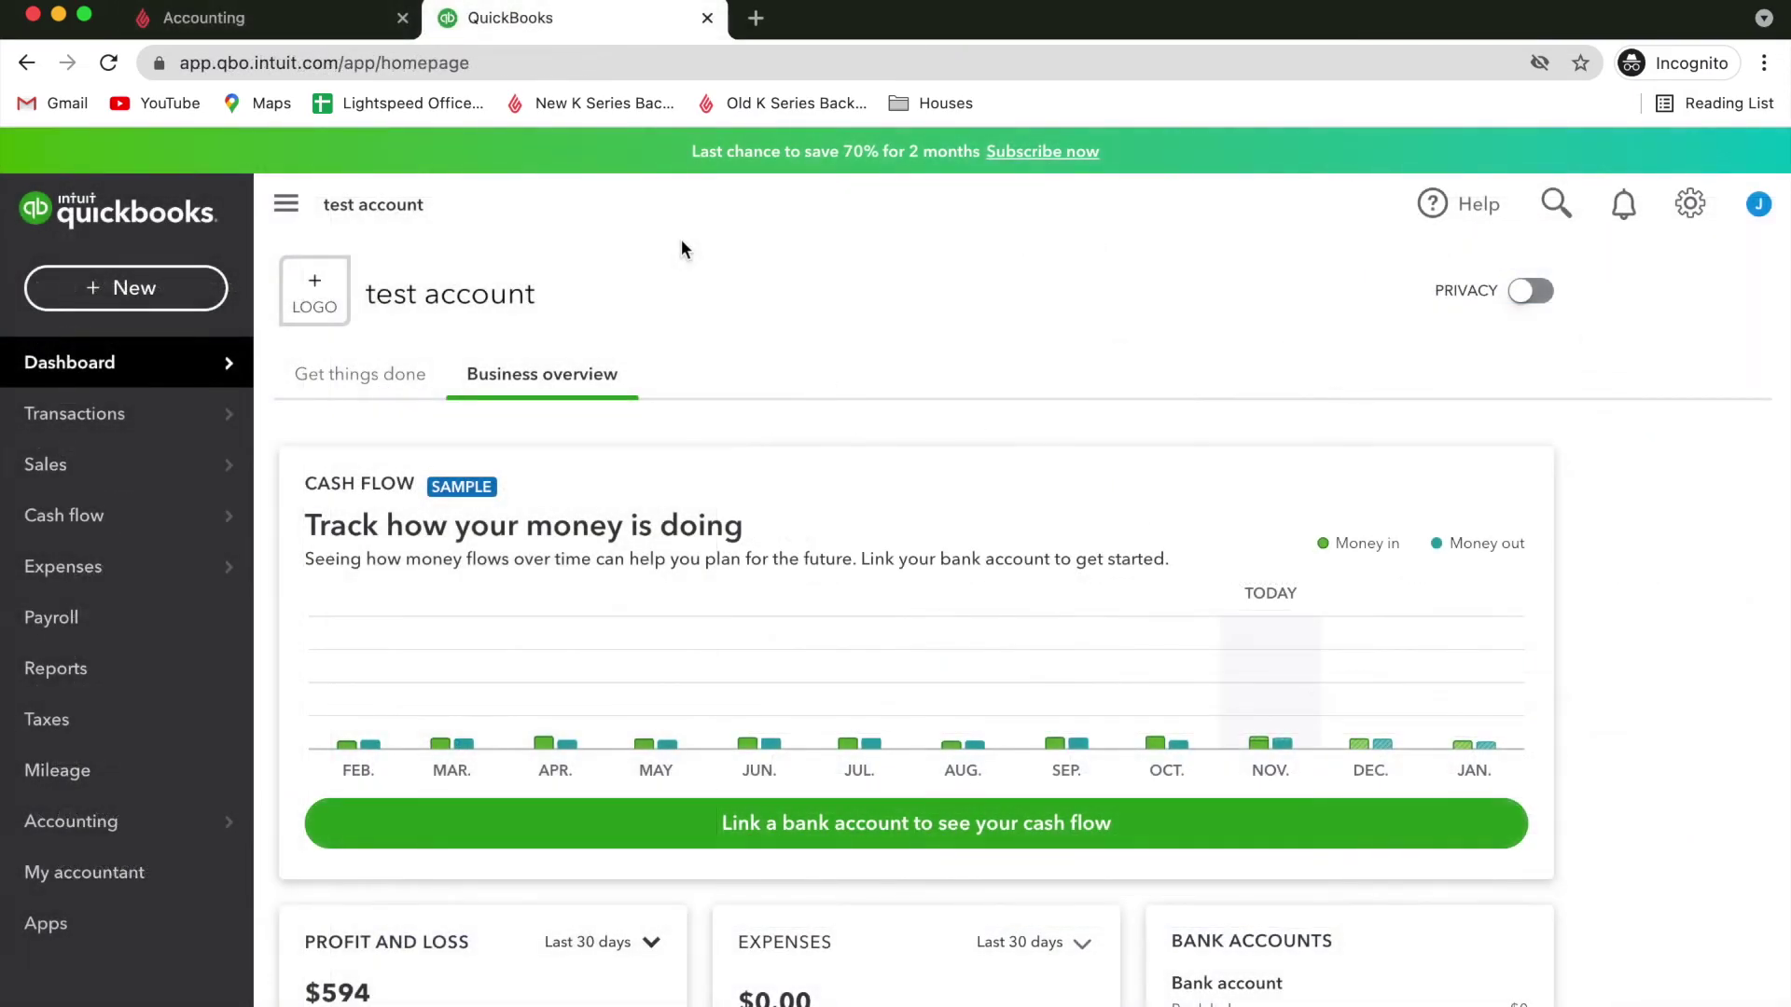
Open the paid $536.78 invoice from 2021-10-28 via Sales > Invoices, View/Edit.
mouse_move(56, 476)
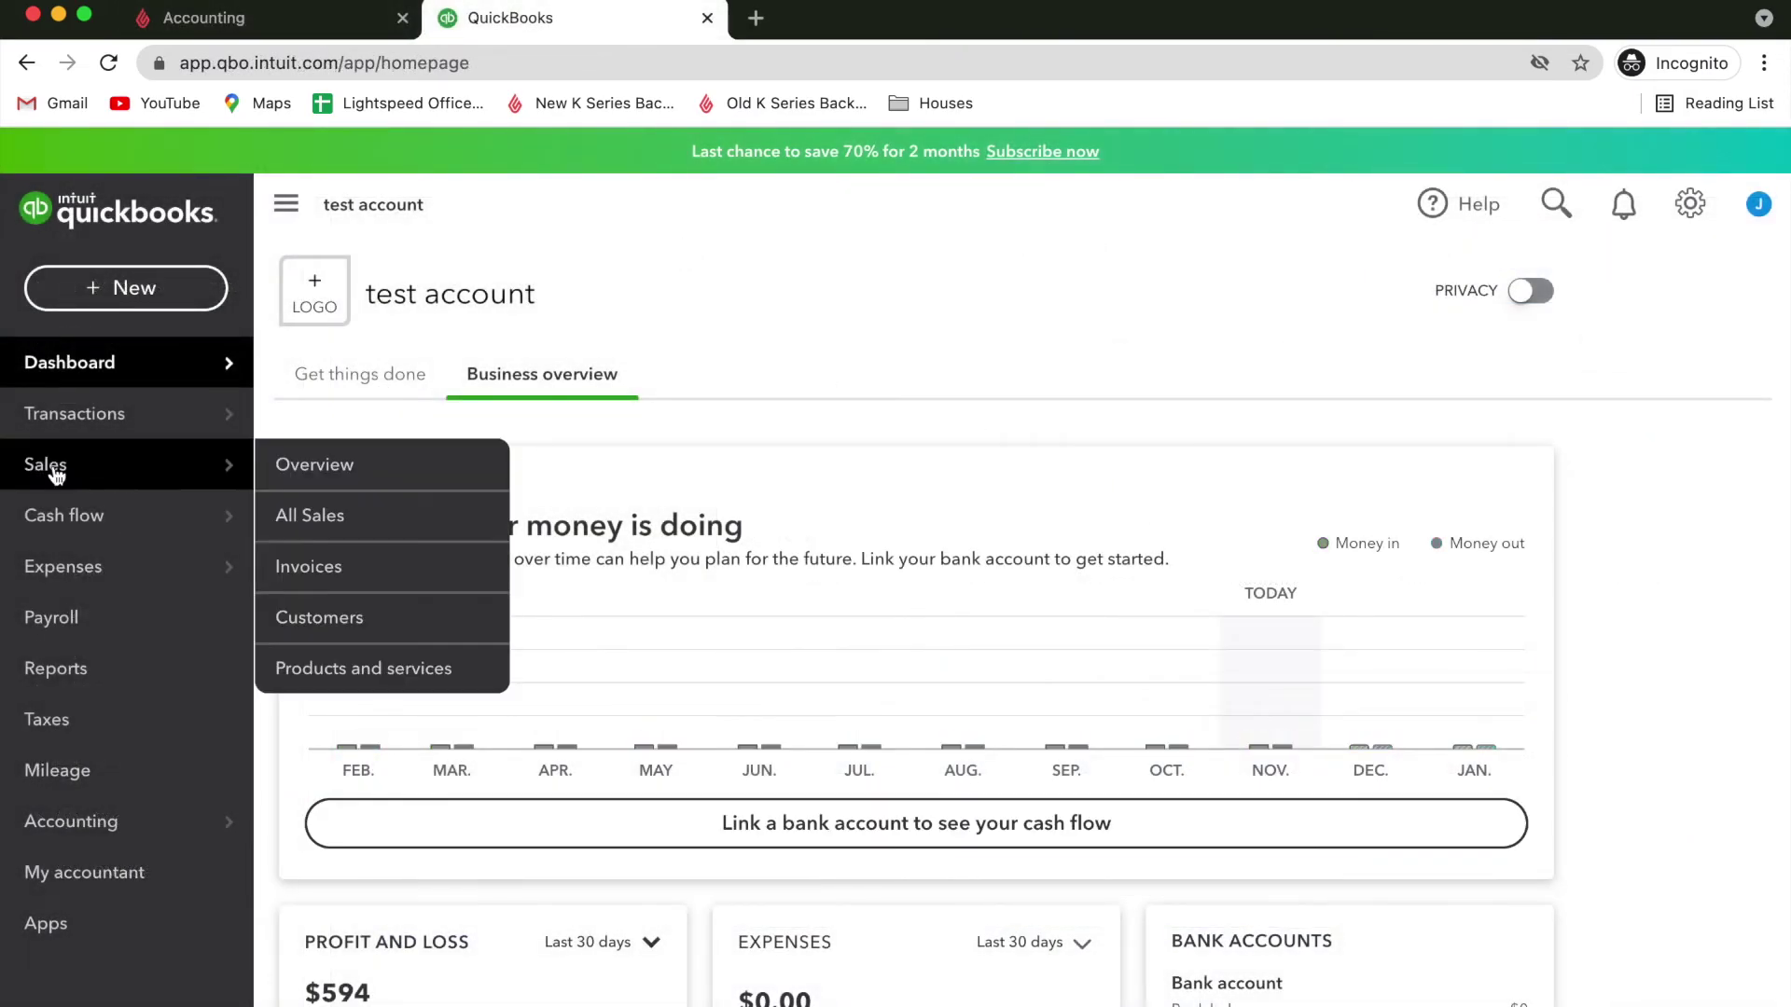
click(308, 571)
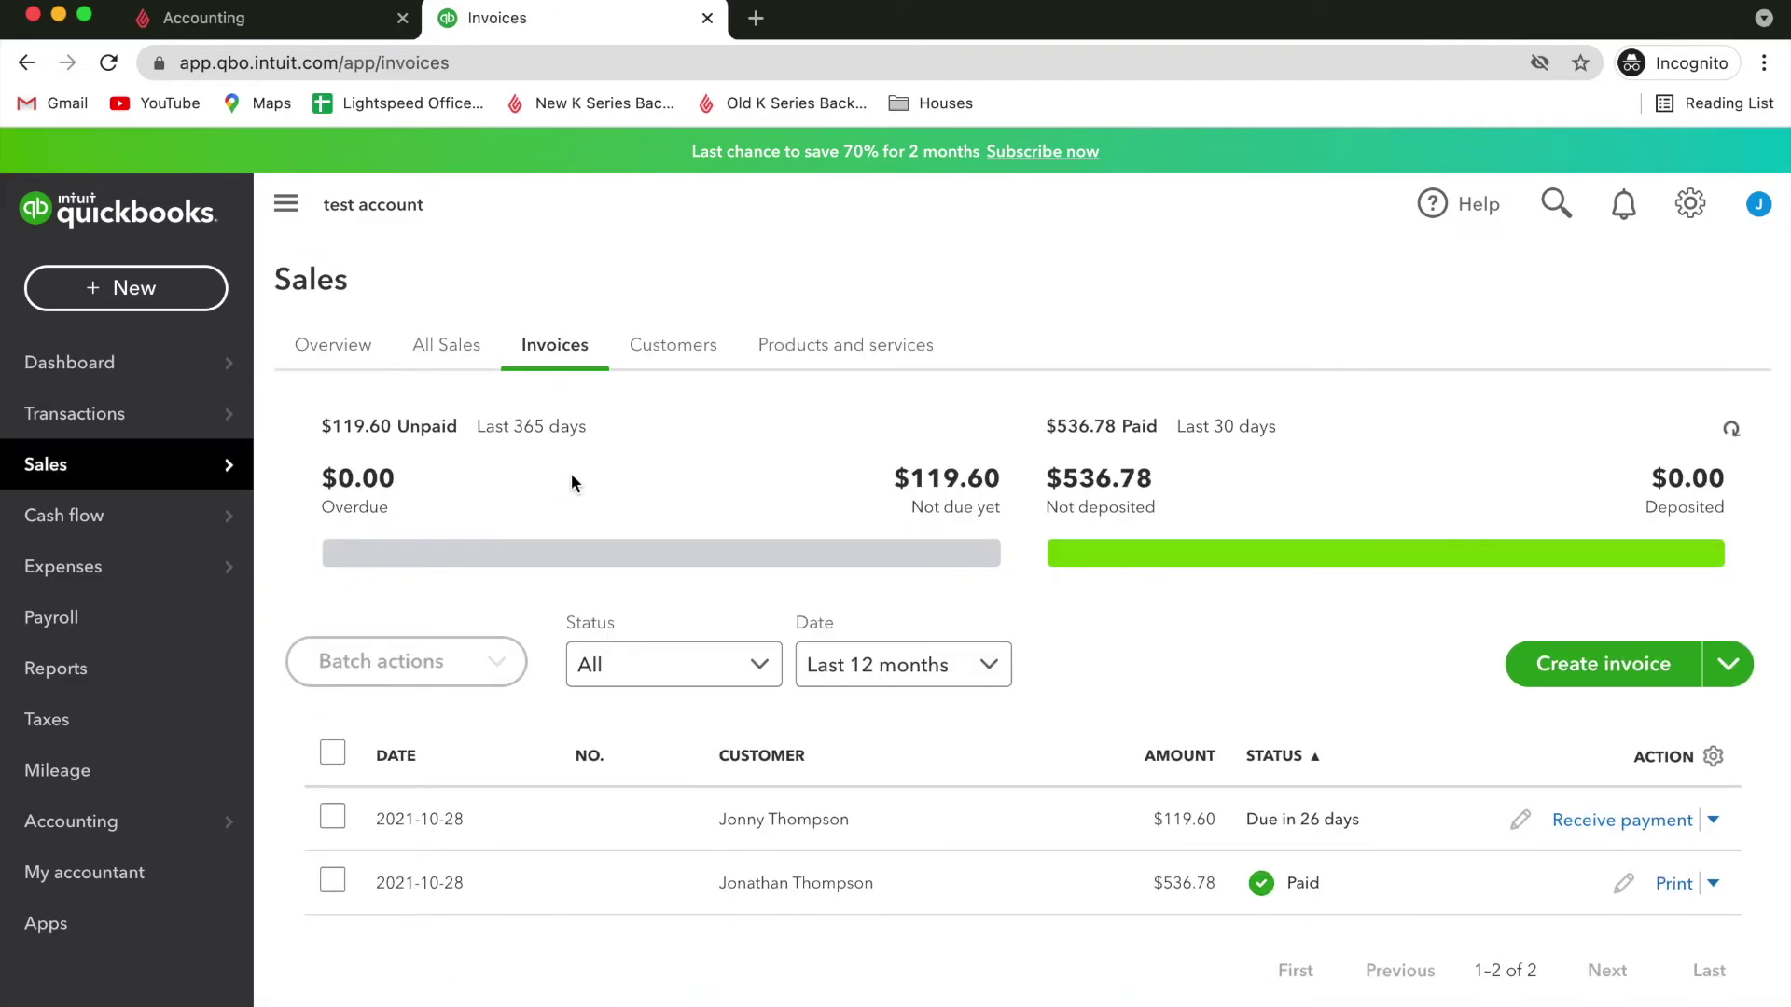
click(699, 367)
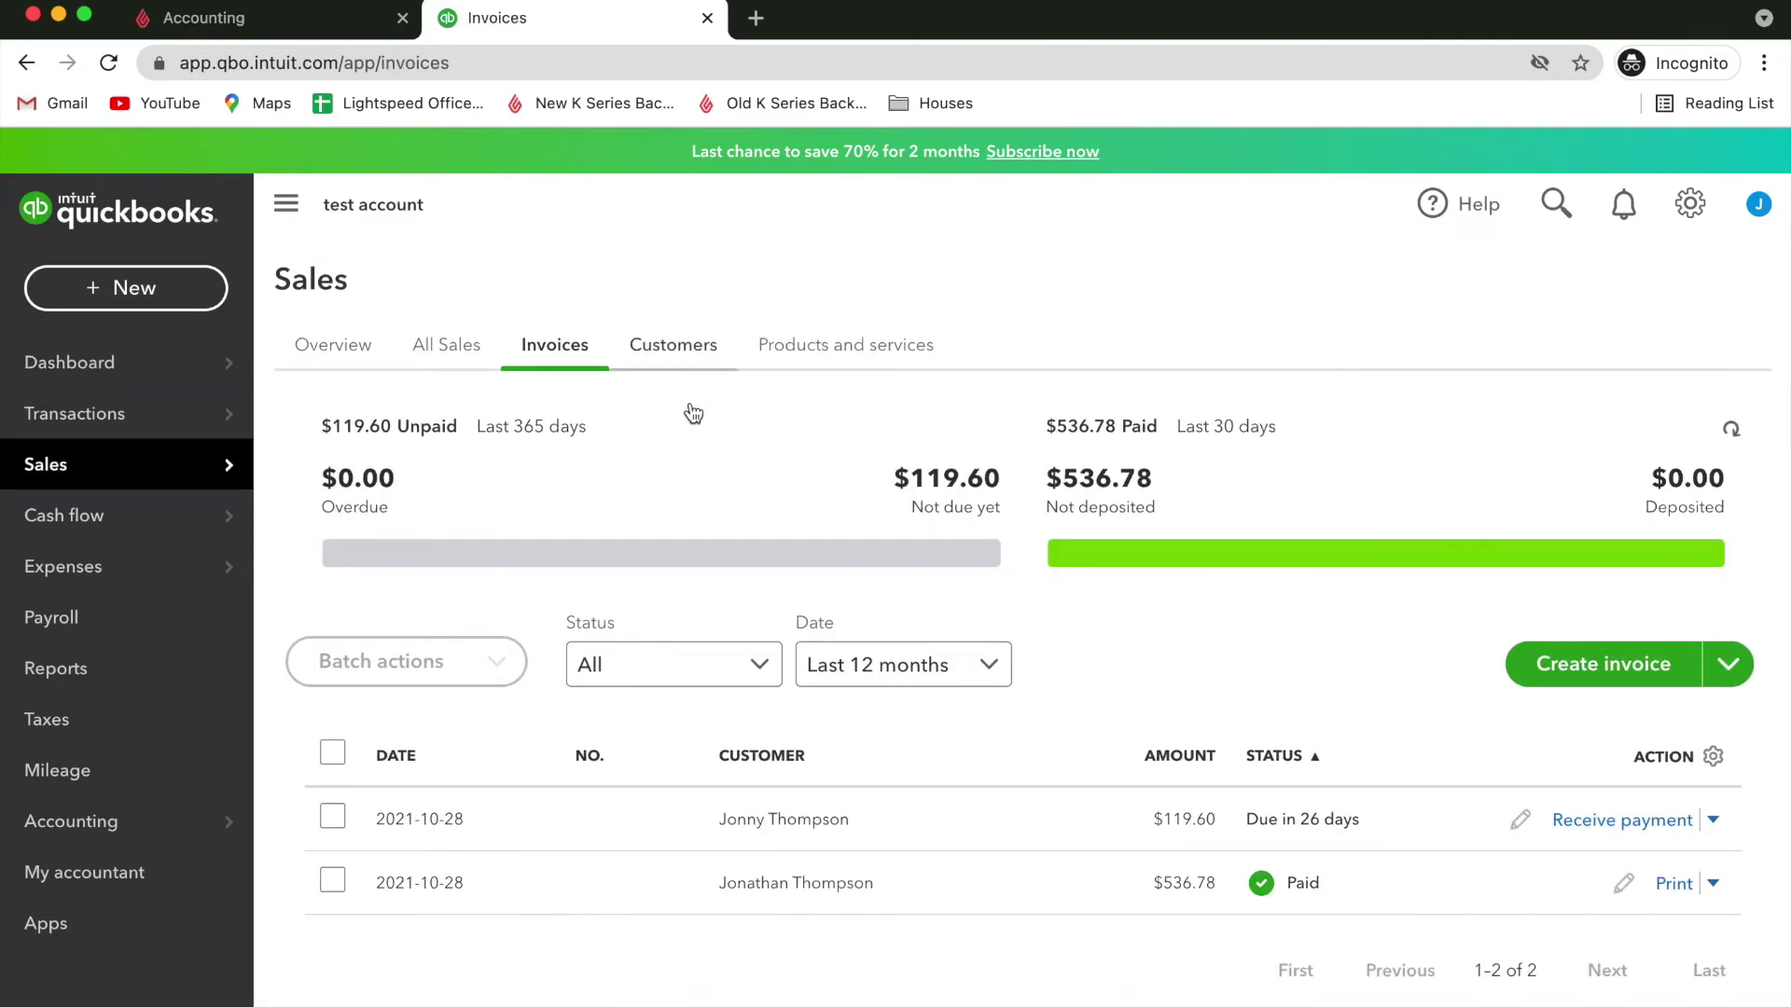
click(1714, 886)
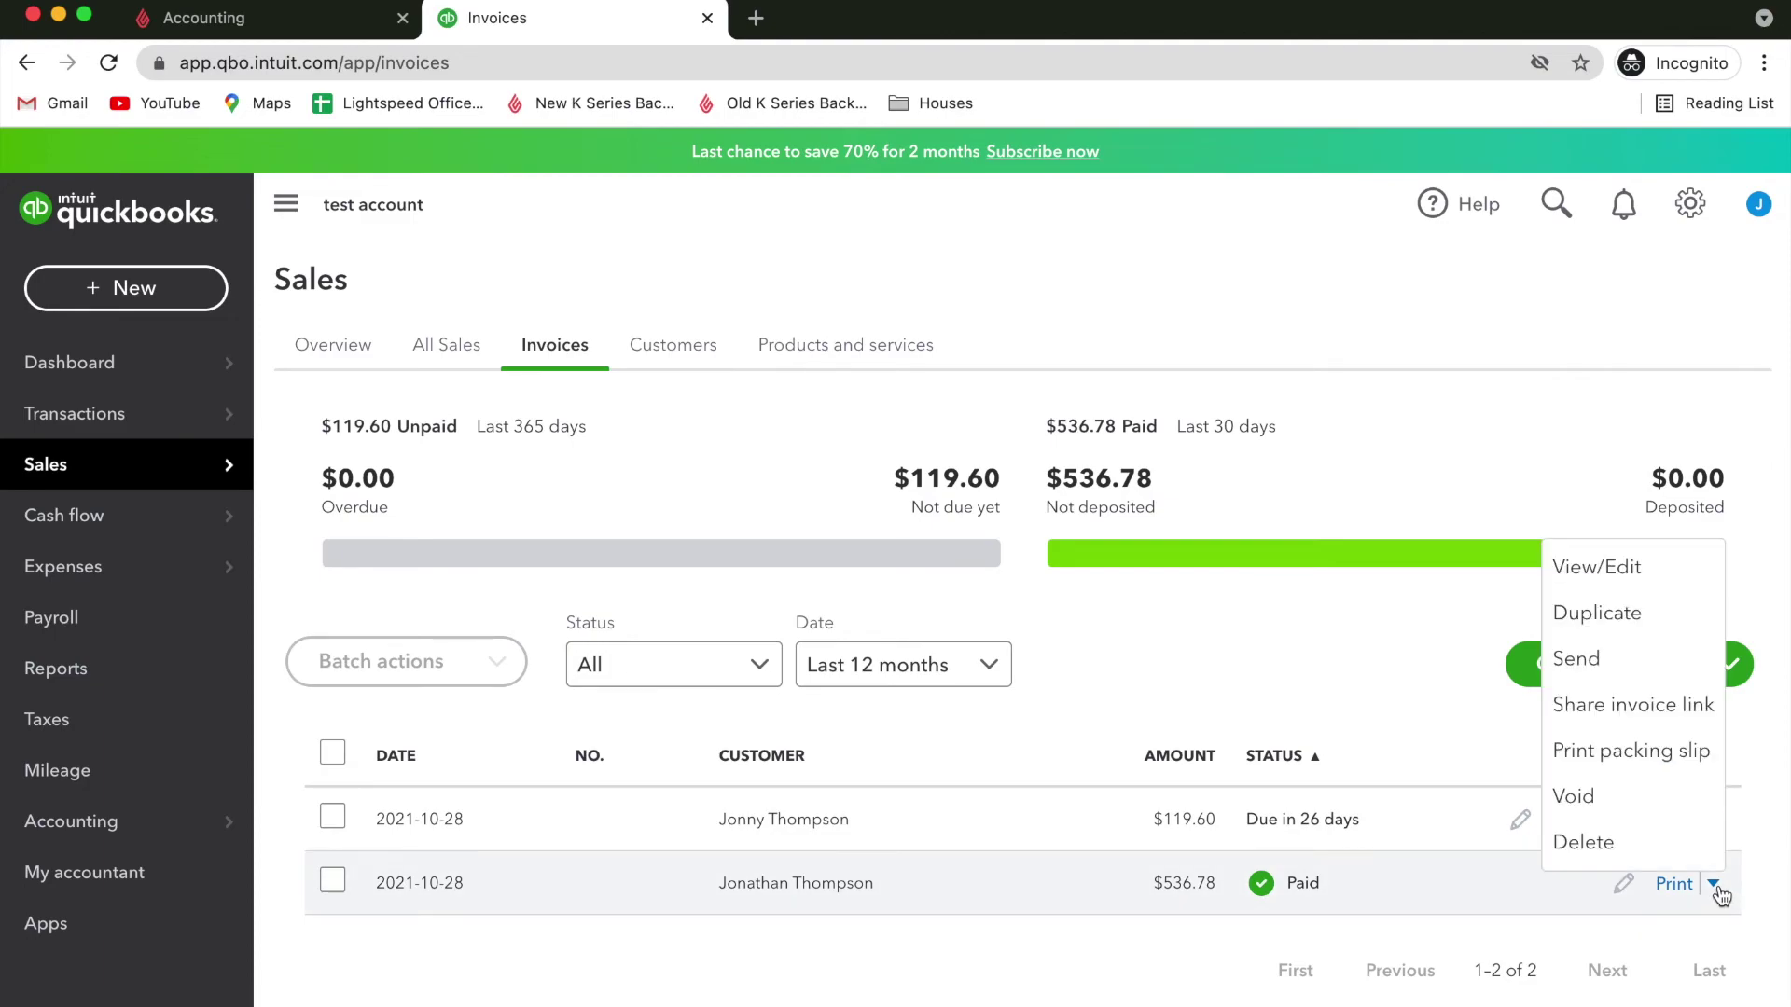
click(1621, 574)
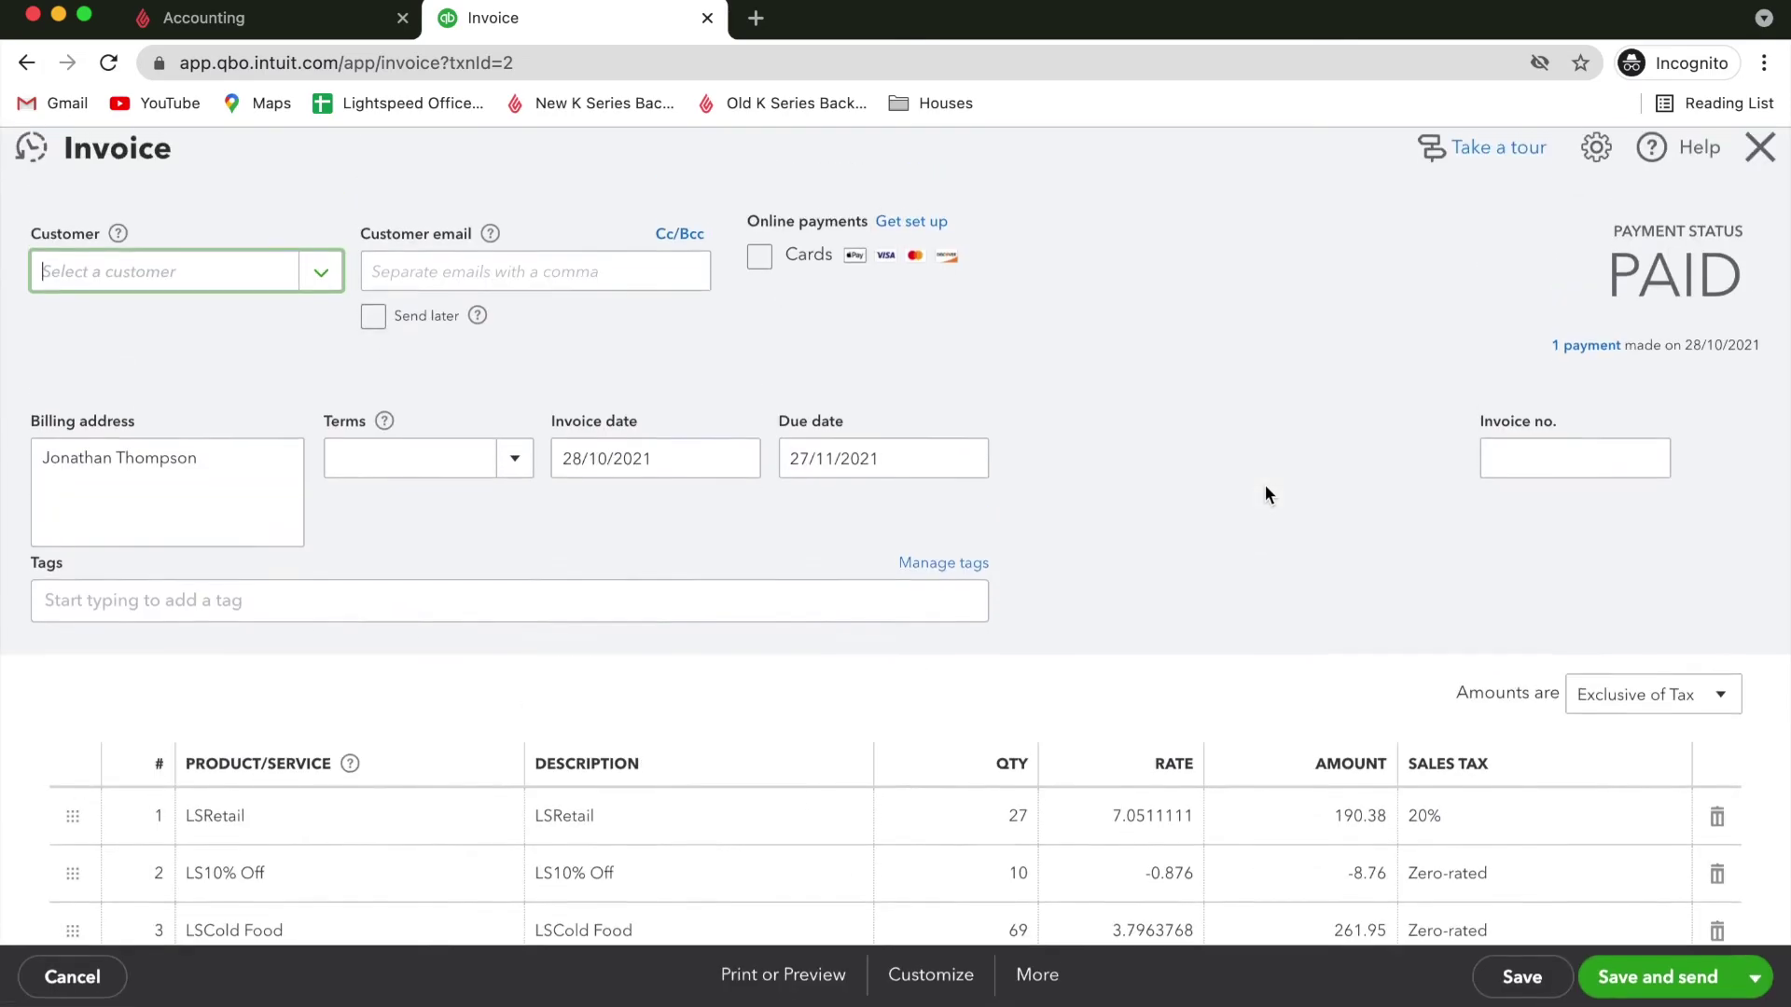
Check the invoice's $494.14 subtotal and $536.78 total, then save it.
scroll(1265, 485, down, 5)
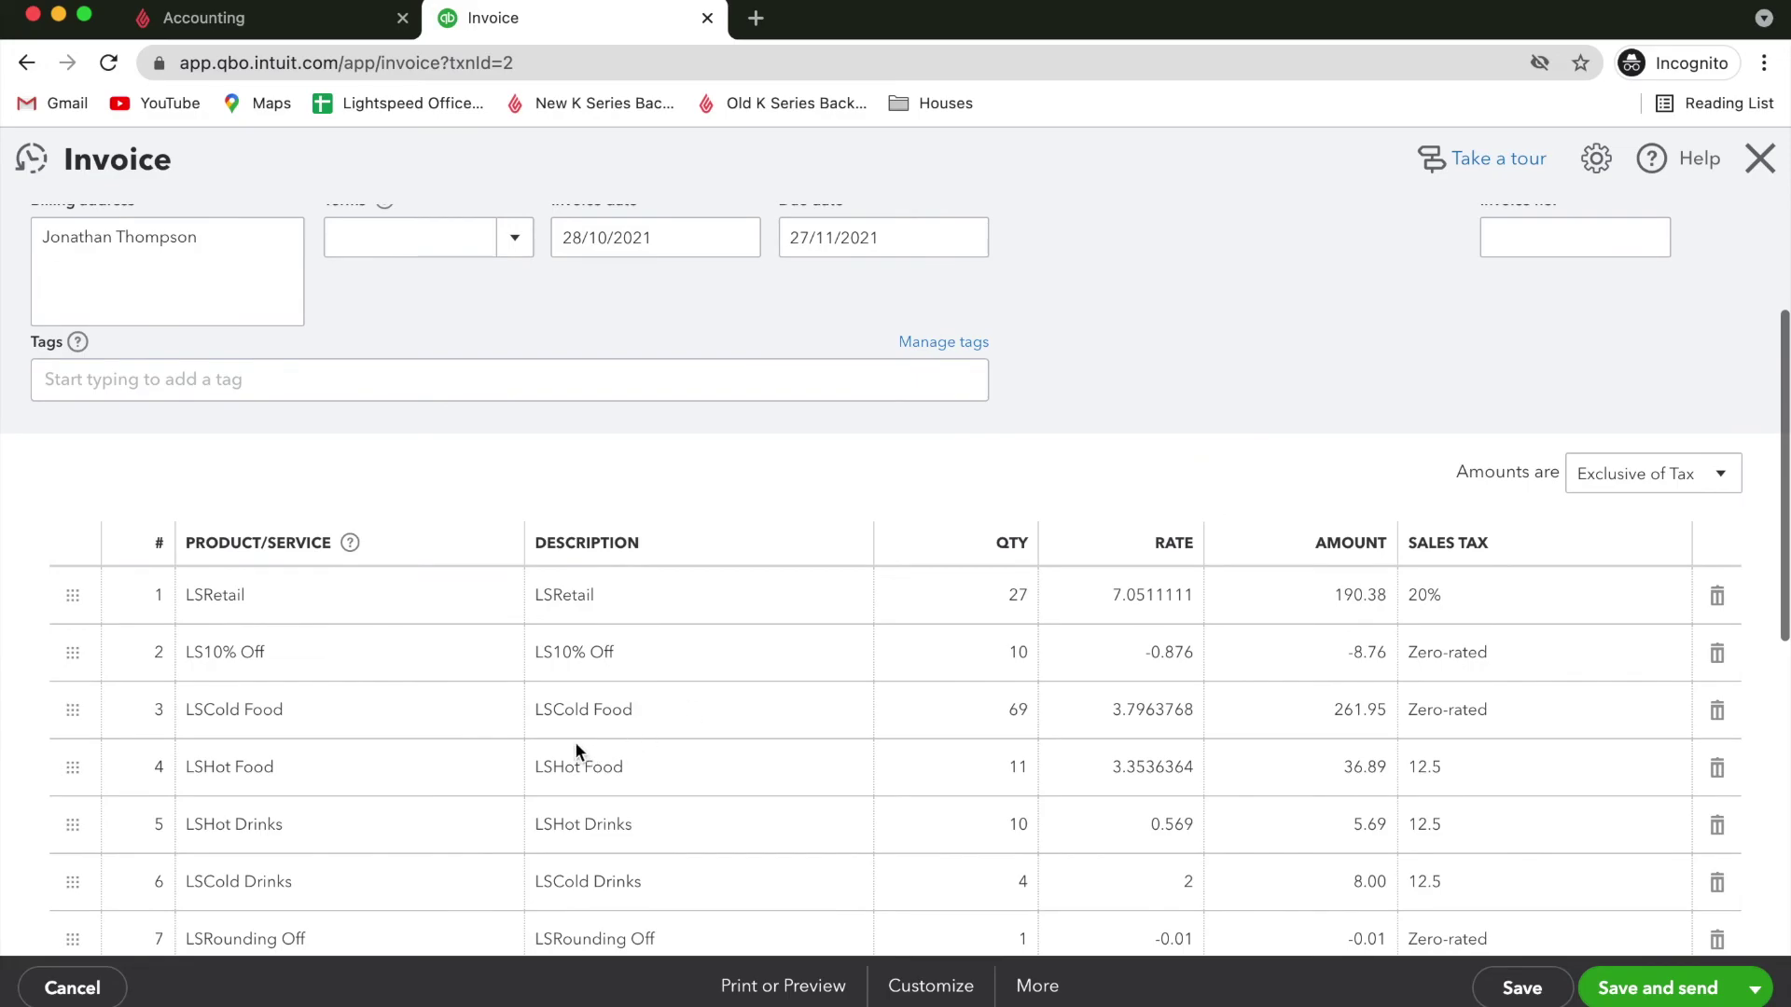
scroll(341, 631, down, 4)
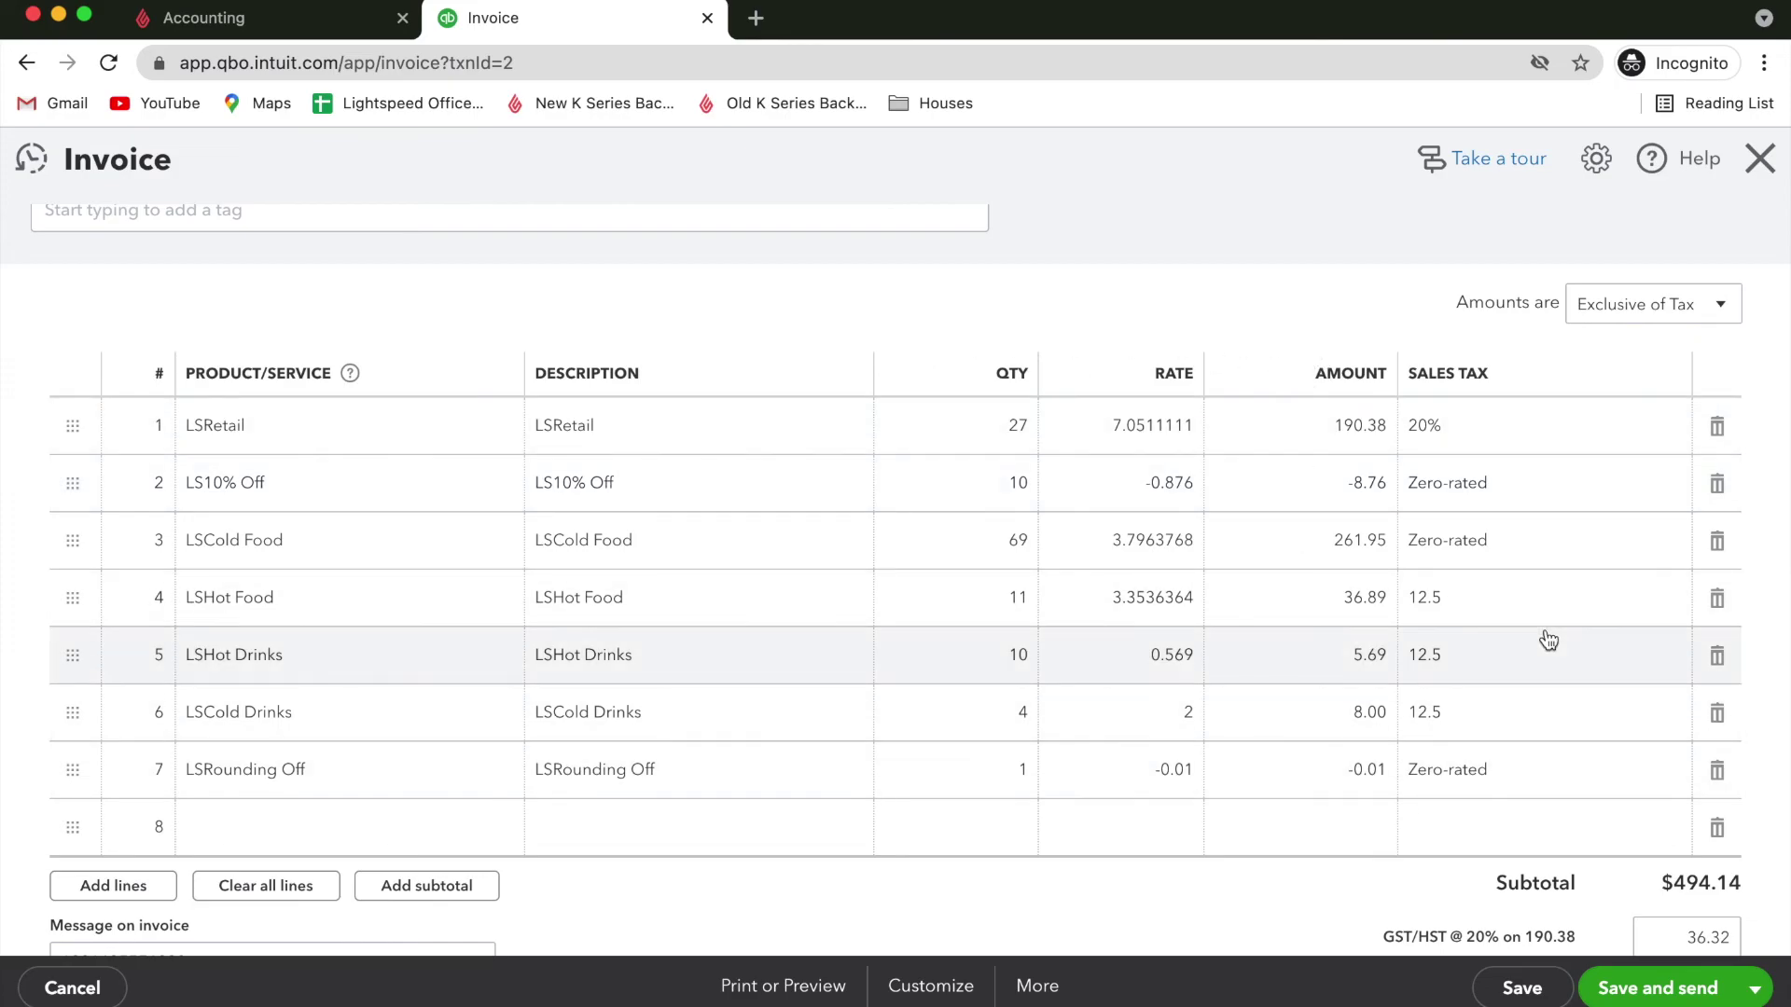
scroll(1545, 637, down, 1)
scroll(1548, 640, down, 5)
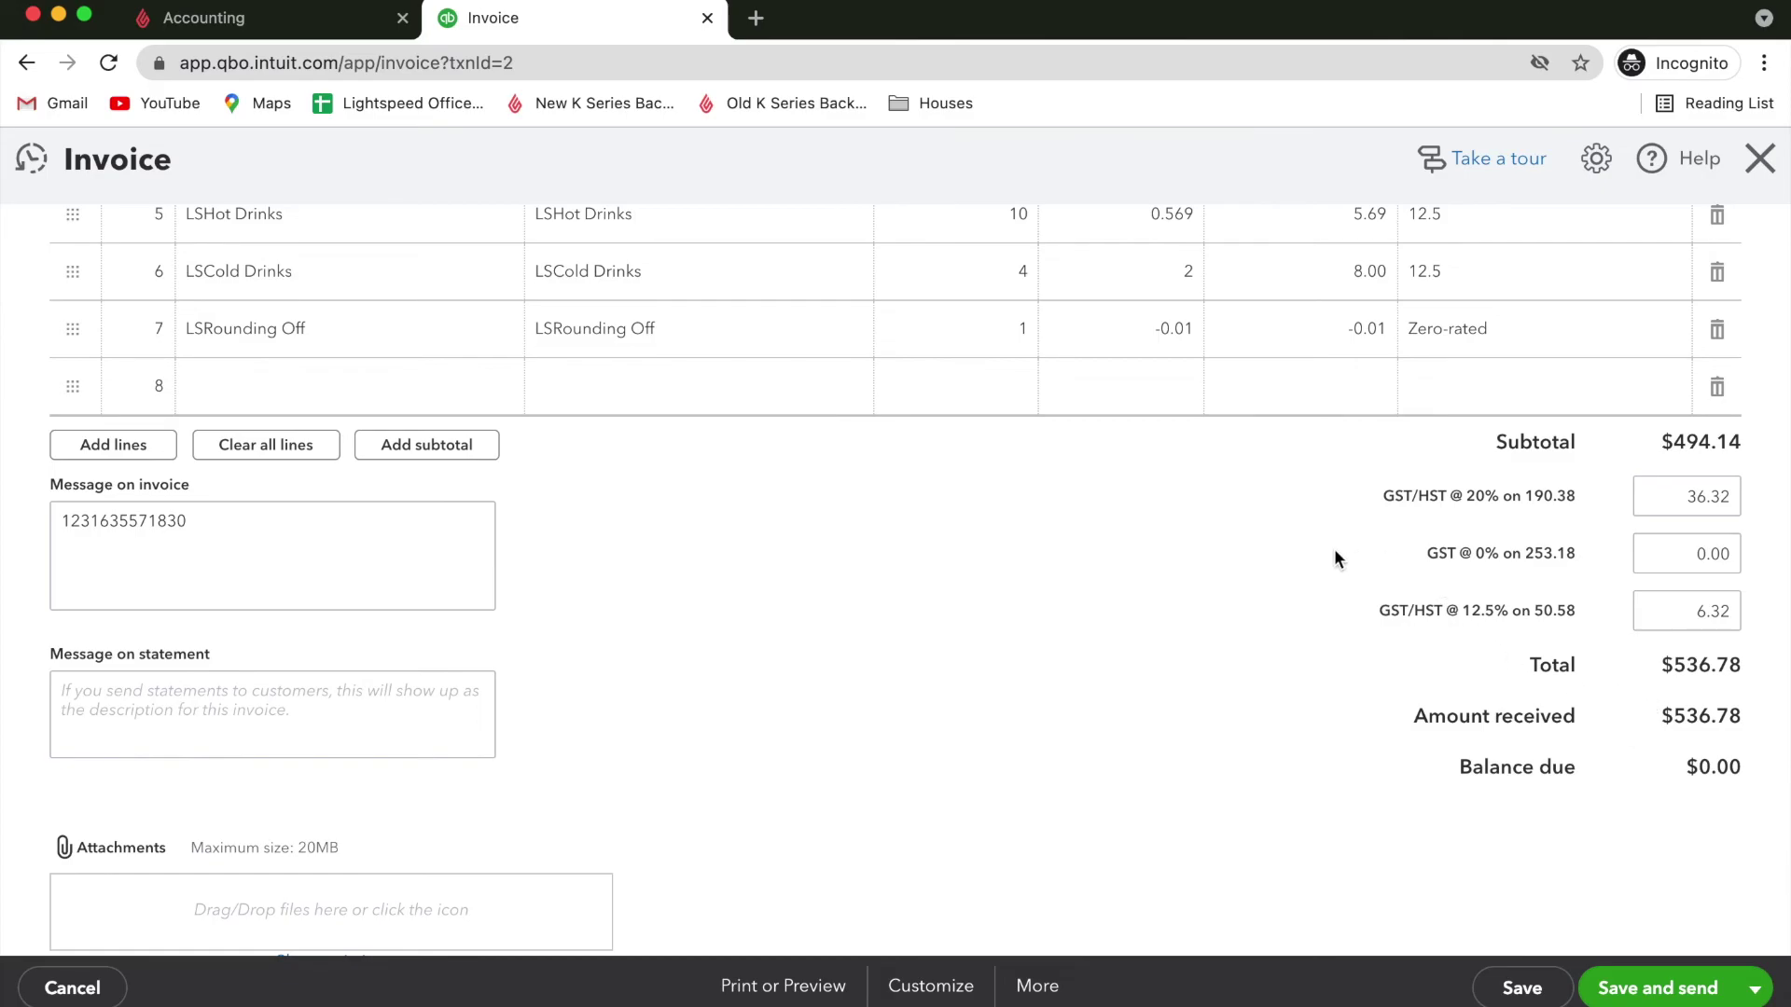
scroll(1333, 558, down, 1)
scroll(1334, 559, up, 7)
click(1522, 989)
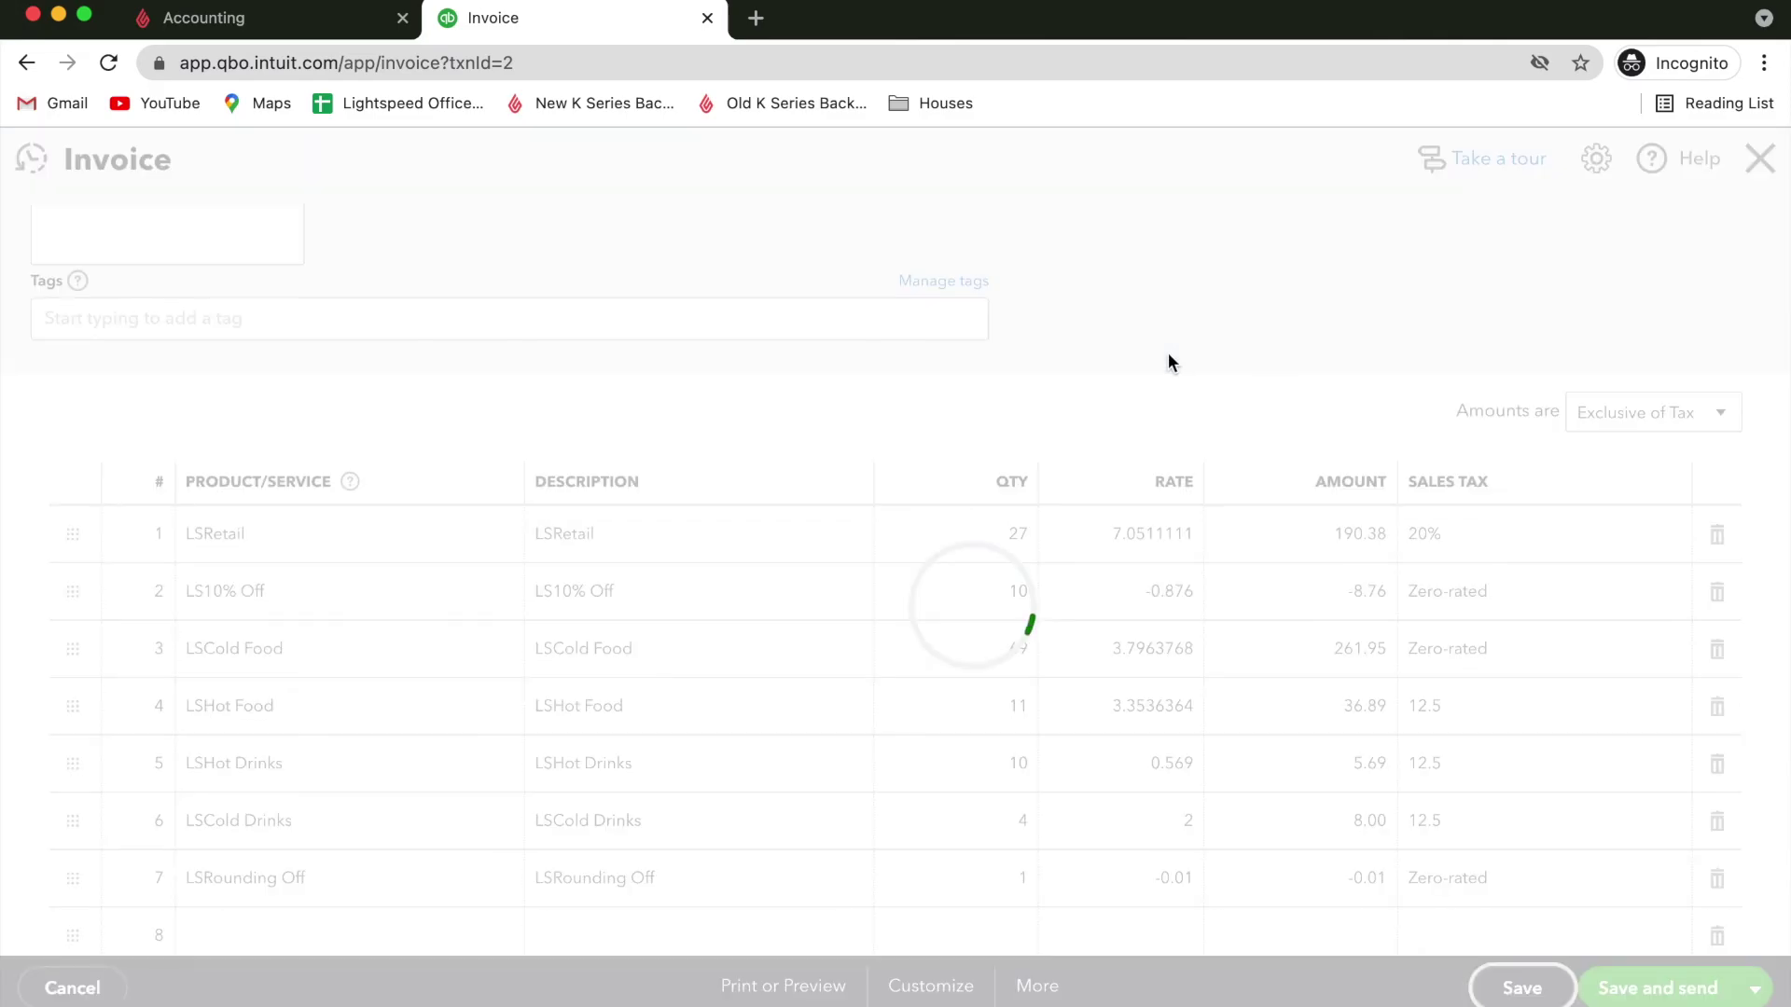